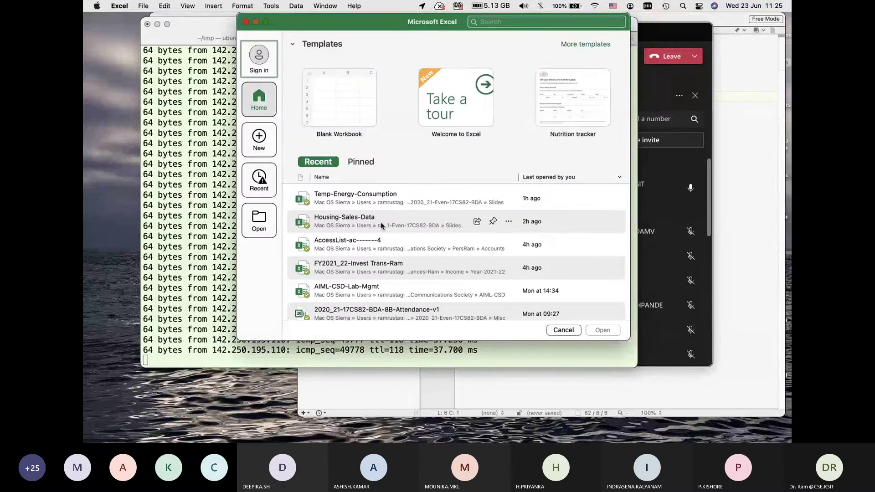
Step: Open the recent workbook Housing-Sales-Data and delete its Sheet3 worksheet
left_click(358, 222)
left_click(603, 330)
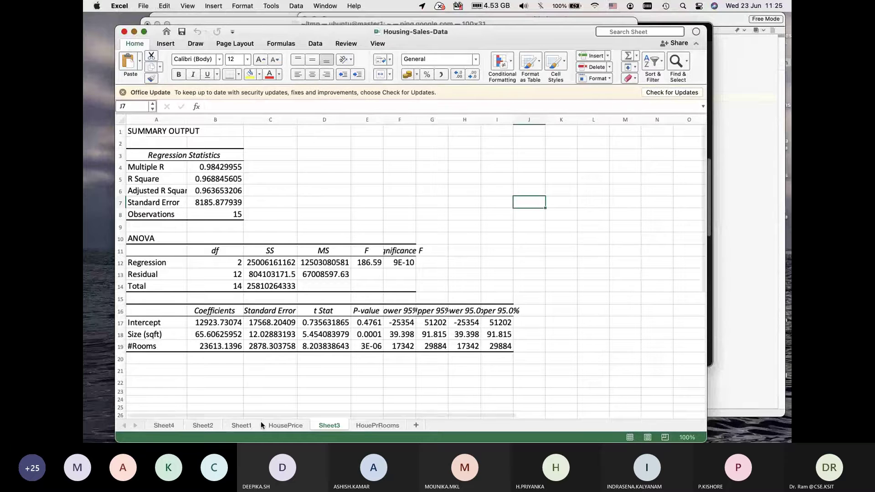
right_click(339, 428)
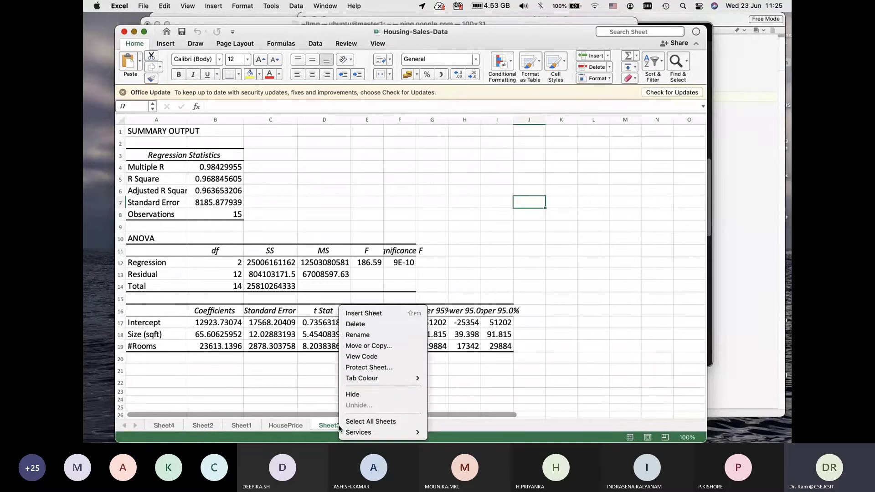
left_click(365, 324)
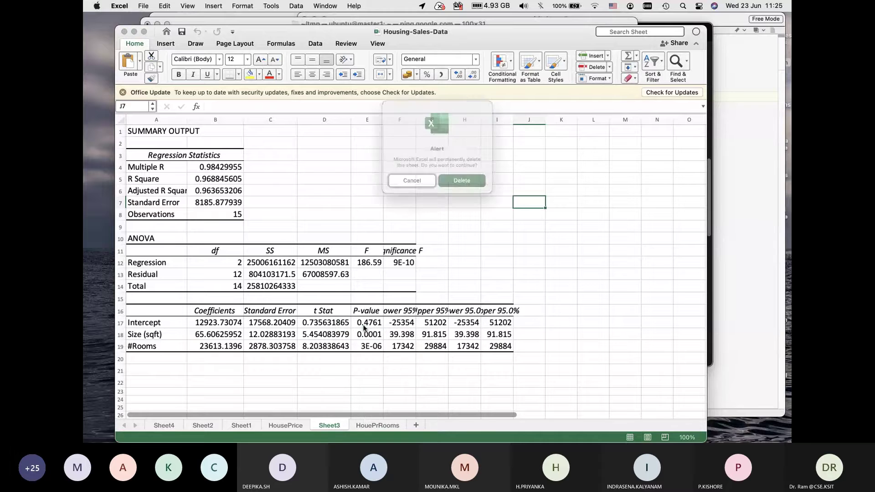
left_click(466, 186)
Step: Delete the Sheet1 worksheet with the old regression output
left_click(239, 427)
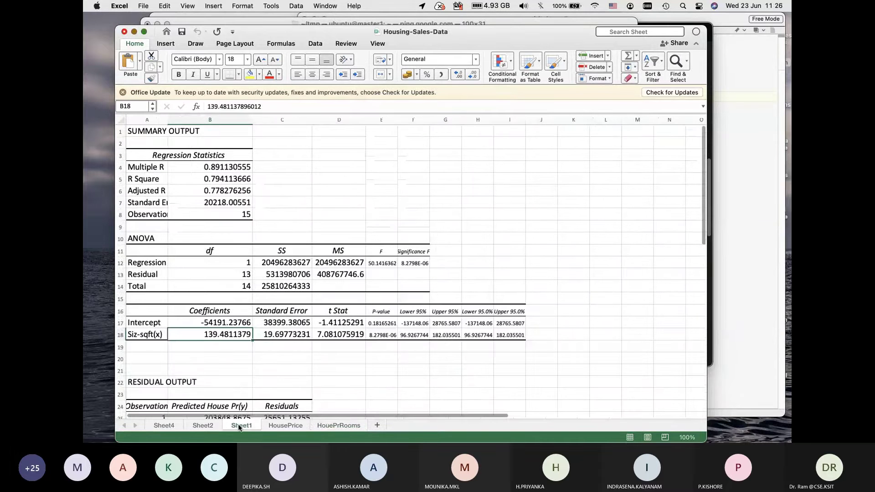
right_click(239, 426)
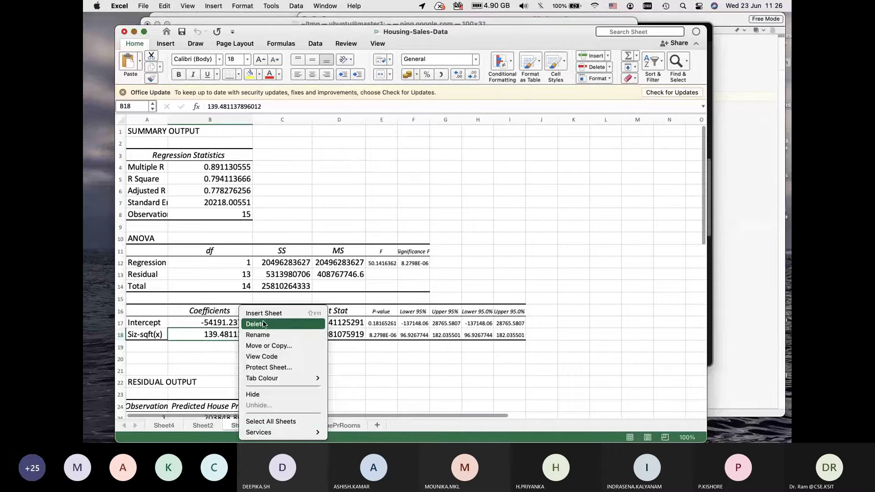
left_click(205, 412)
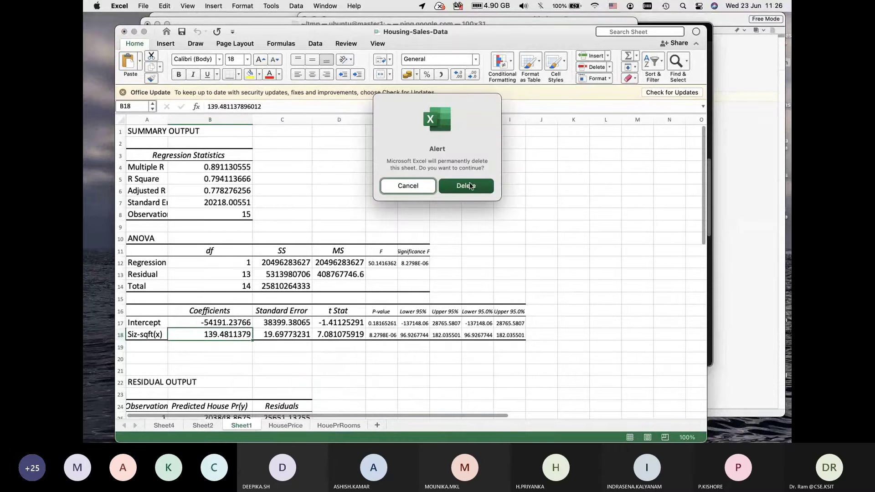
left_click(470, 186)
Step: Delete the Sheet2 worksheet containing the earlier regression summary and its chart
left_click(205, 427)
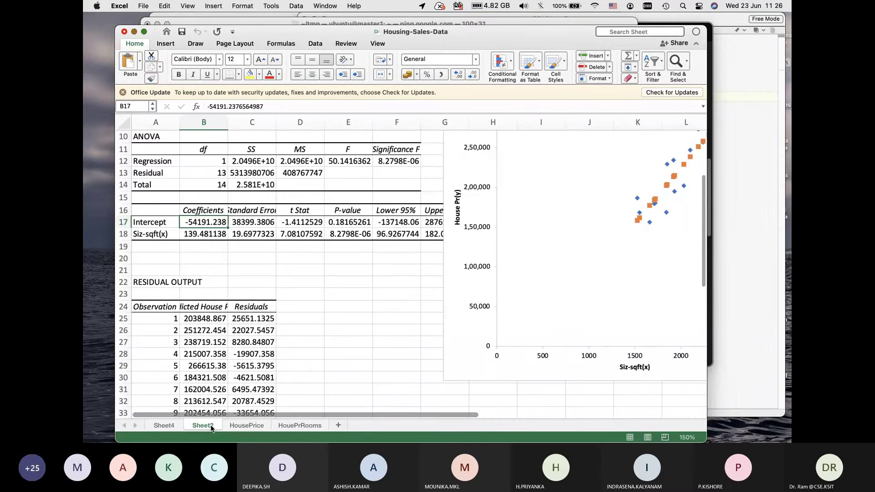
right_click(211, 428)
left_click(228, 324)
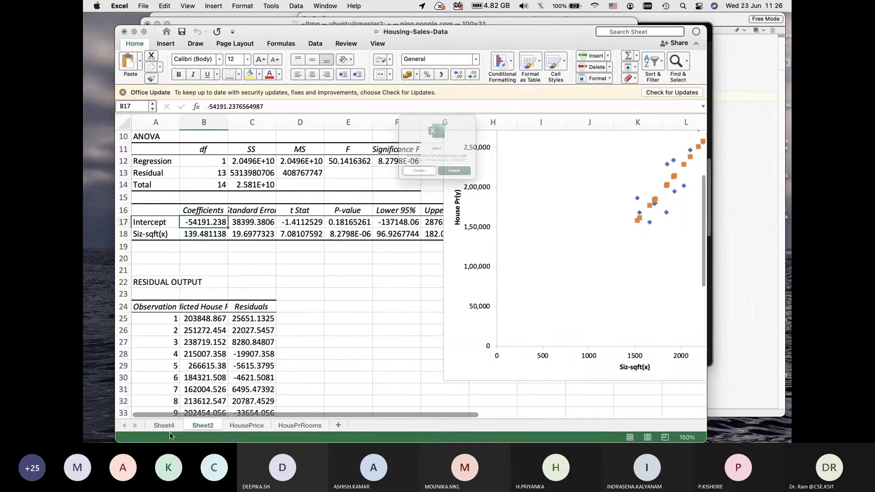
left_click(475, 186)
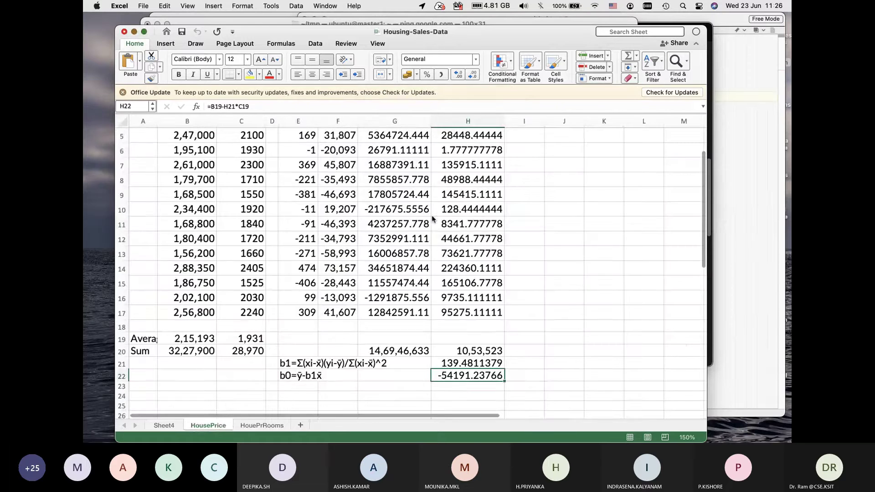
Step: Delete the Sheet4 worksheet, the remaining old regression output
left_click(168, 425)
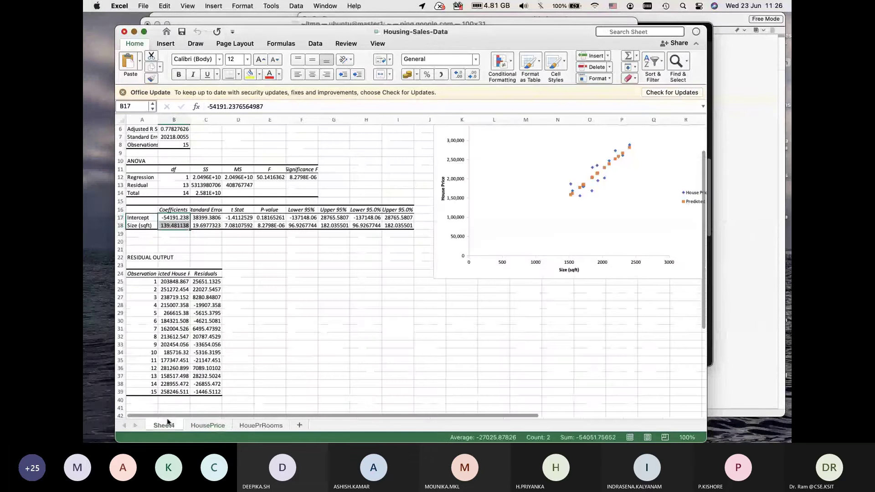
right_click(168, 424)
left_click(185, 324)
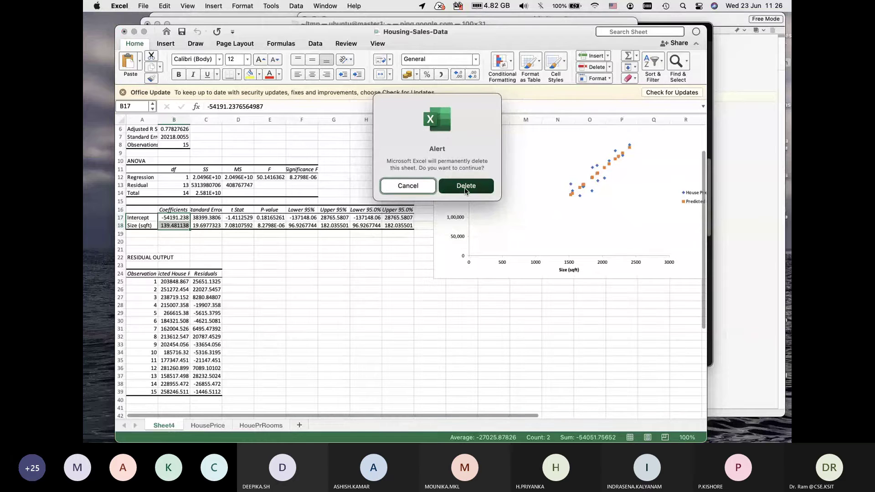
left_click(464, 187)
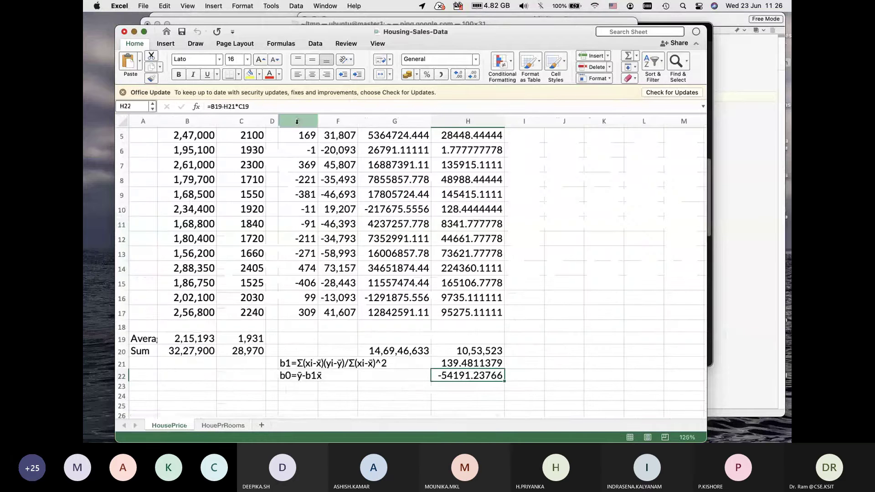
Step: Hide the calculation columns E through H on the HousePrice sheet
left_click_drag(296, 121, 458, 131)
right_click(458, 130)
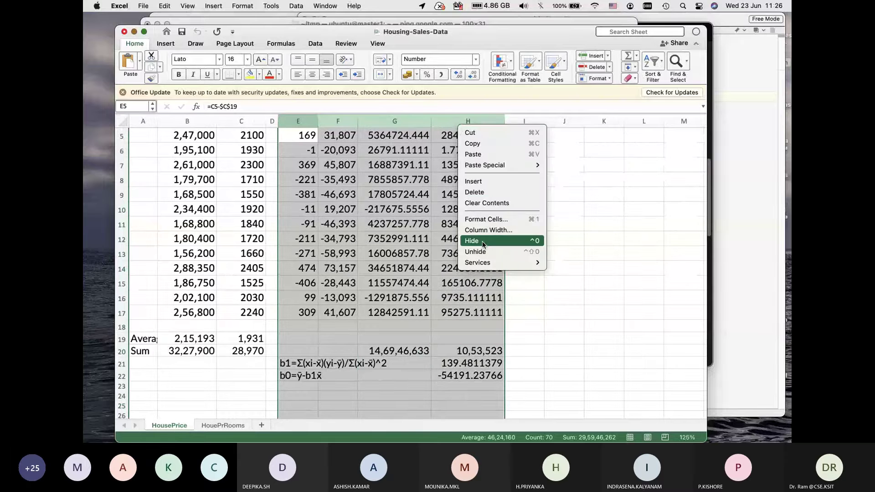
left_click(465, 241)
scroll(262, 264, "up", 3)
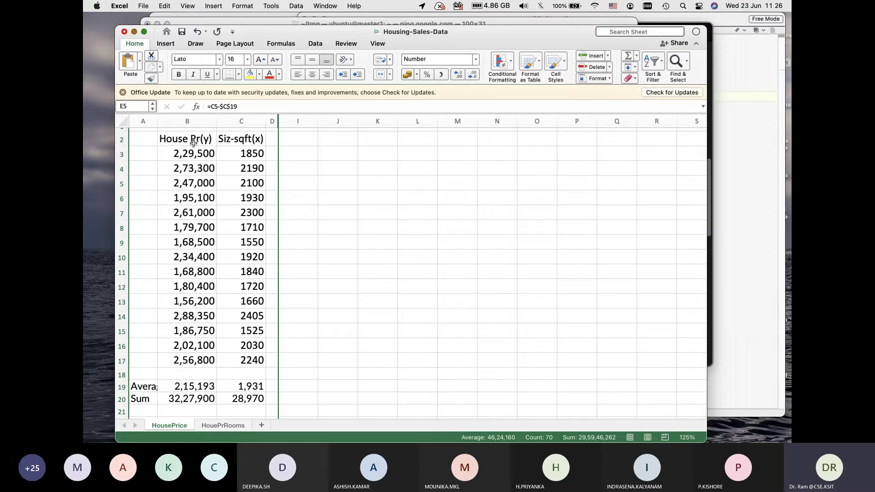
Step: Highlight the house price data in B2:B17, followed by the size data in C2:C17, to review both variables
left_click(190, 139)
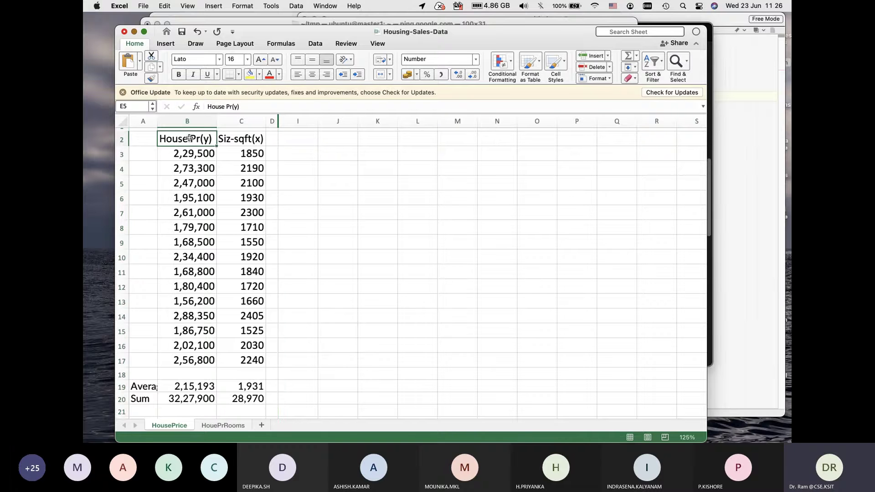
left_click_drag(190, 139, 203, 358)
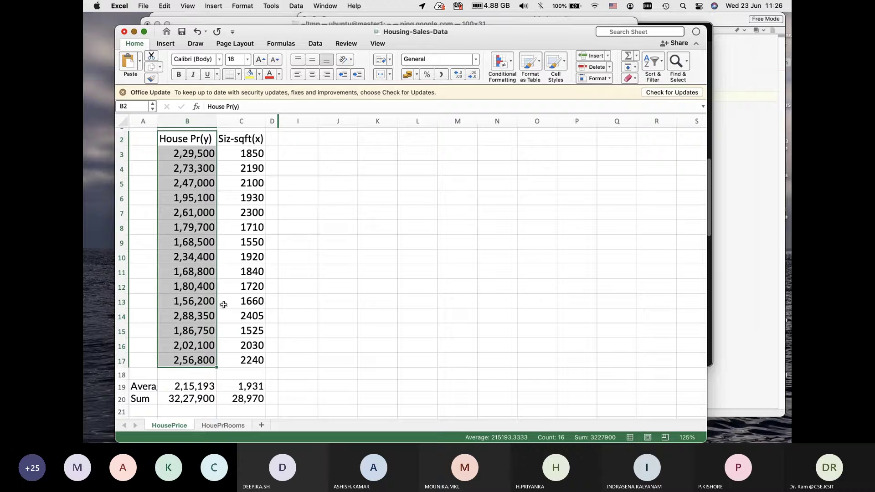
left_click(249, 141)
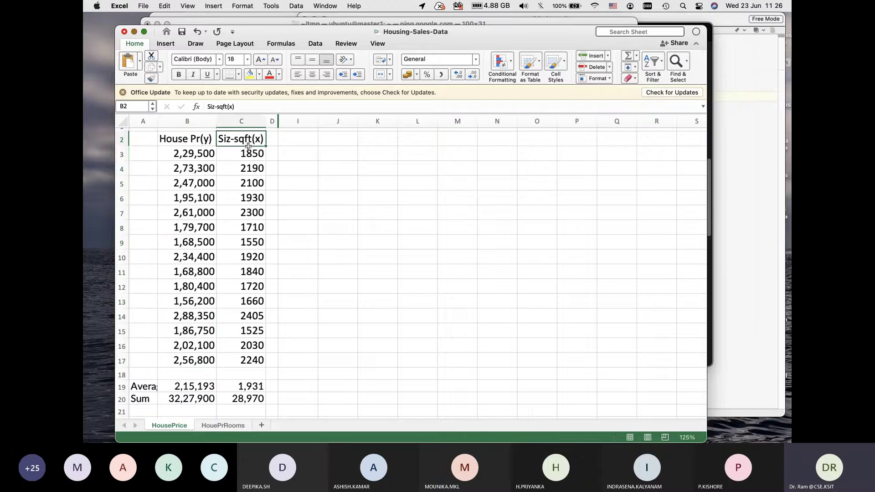
left_click_drag(249, 146, 258, 360)
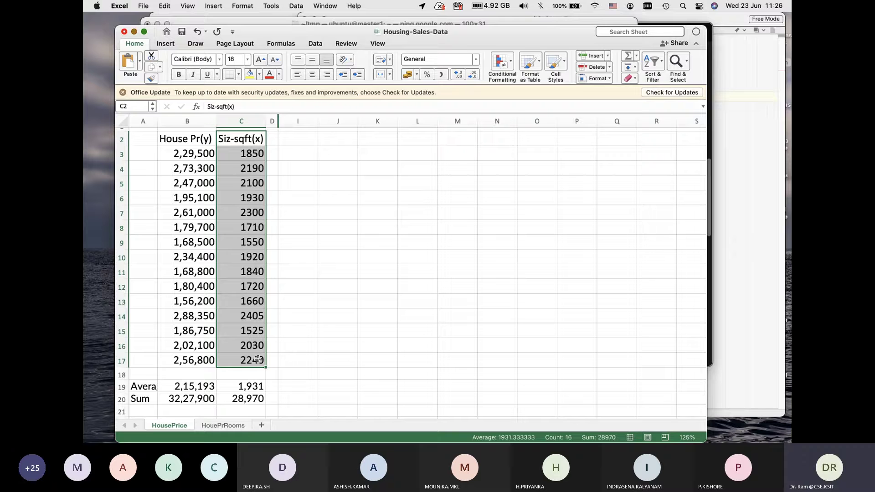
left_click(203, 239)
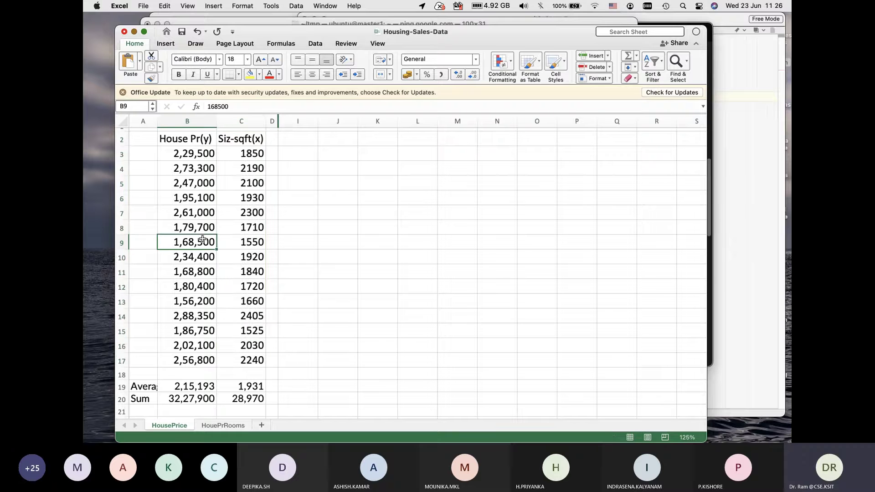
Step: Start a Regression data analysis with $B$2:$B$17 as the Input Y Range and $C$2:$C$17 as the Input X Range
left_click(274, 7)
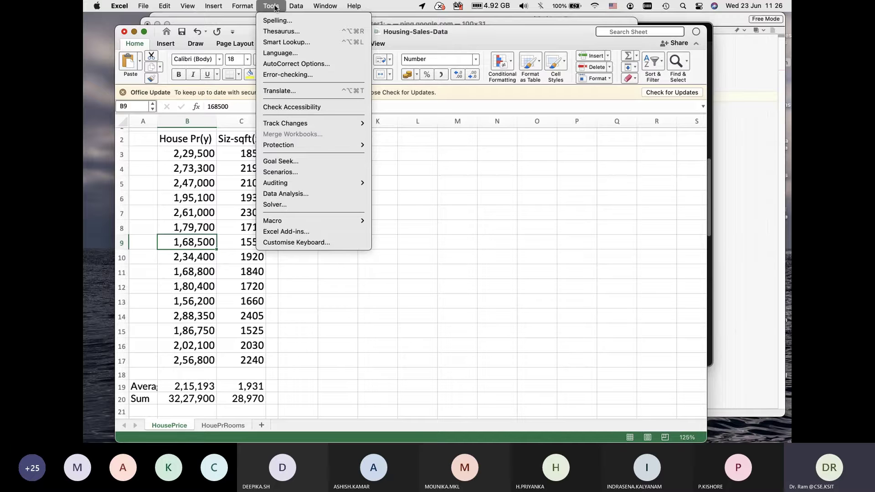
mouse_move(314, 6)
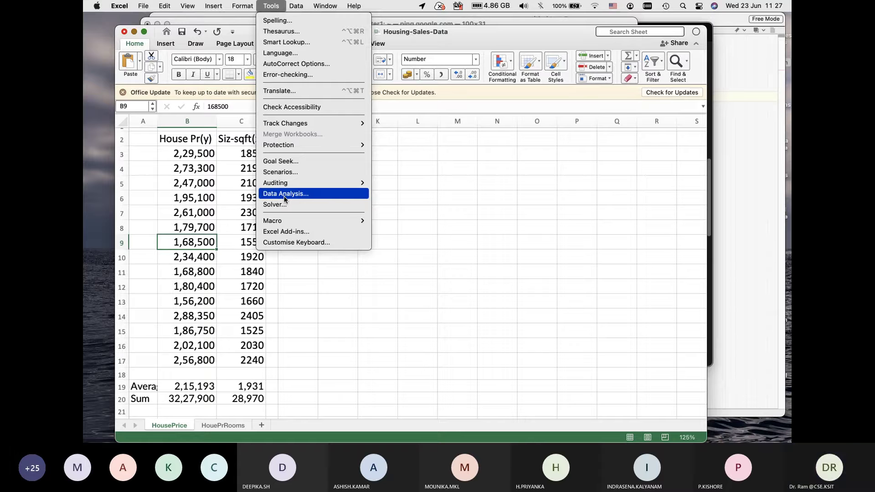
left_click(284, 194)
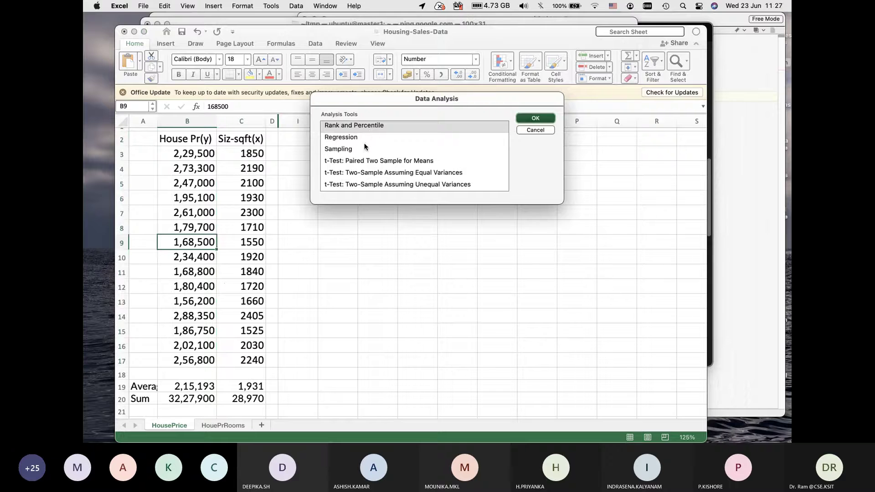
left_click(354, 139)
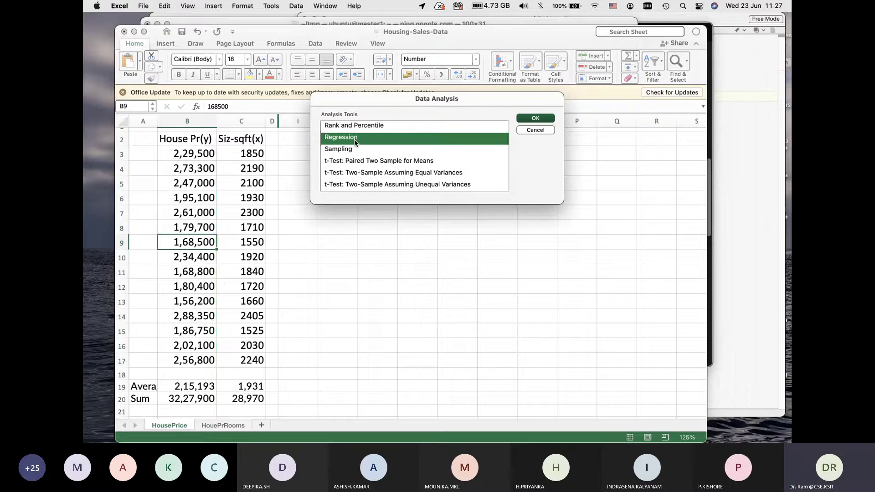
left_click(541, 119)
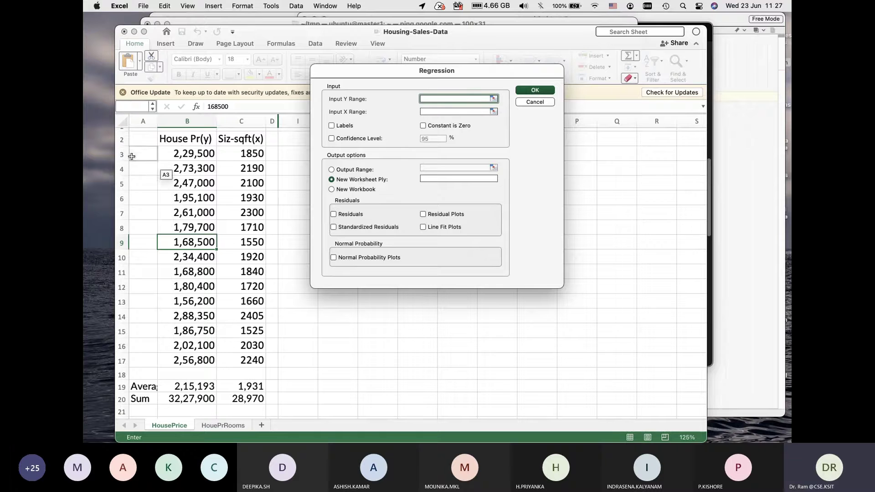
left_click_drag(190, 138, 208, 362)
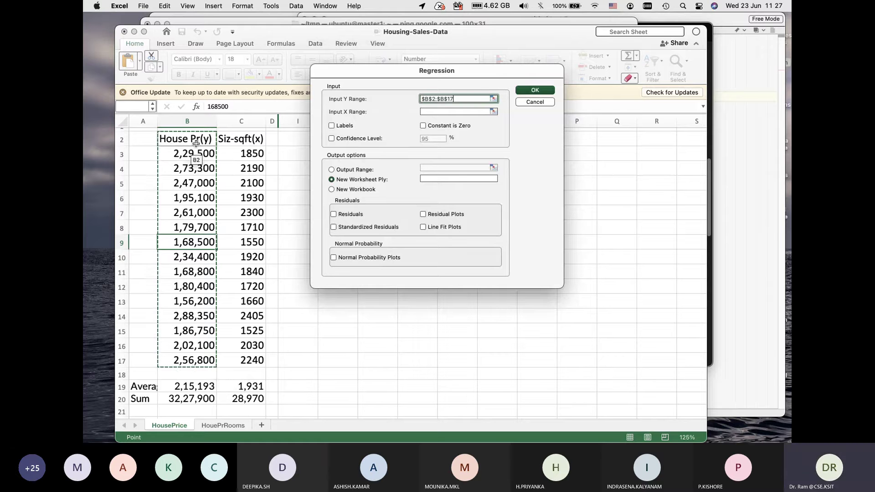
left_click(467, 98)
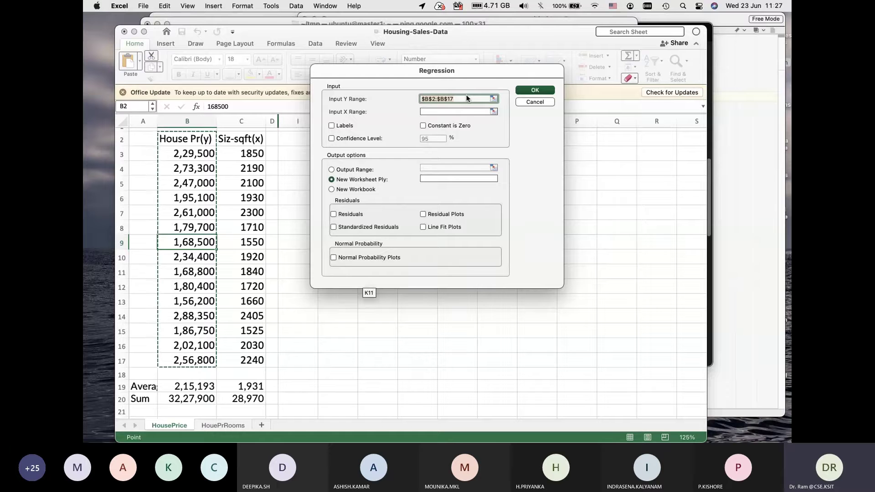
left_click(466, 110)
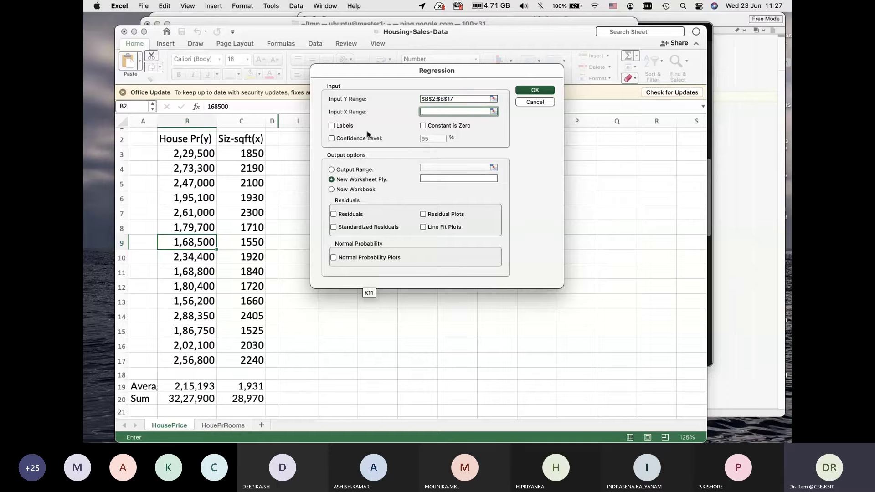
left_click_drag(243, 141, 256, 224)
left_click_drag(262, 320, 263, 364)
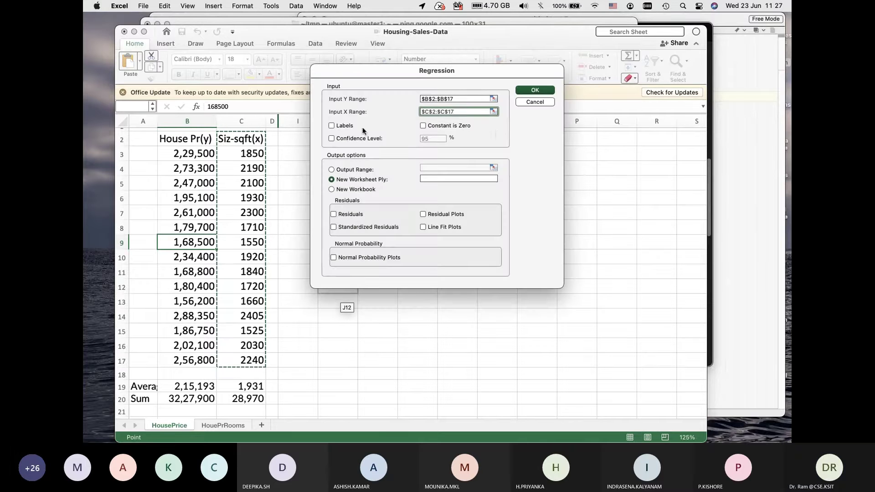
Step: Enable labels, residual plots and line fit plots, and run the regression with output on a new worksheet
left_click(332, 126)
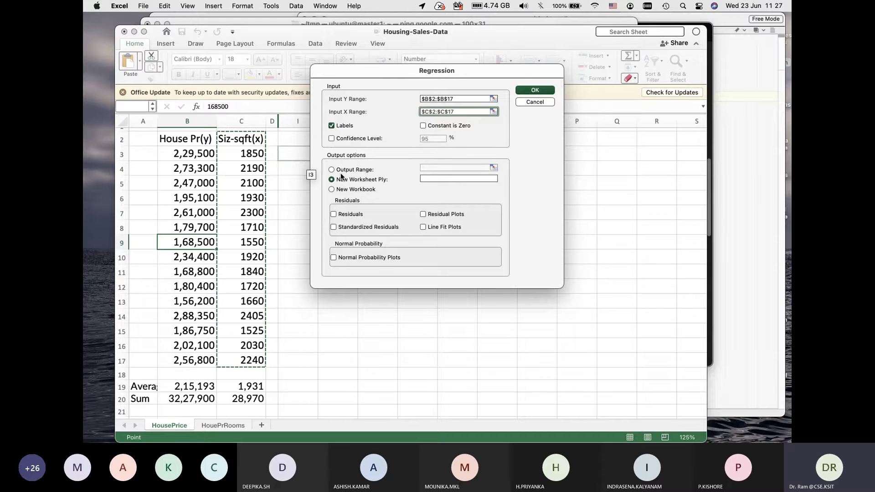
left_click(423, 227)
left_click(538, 91)
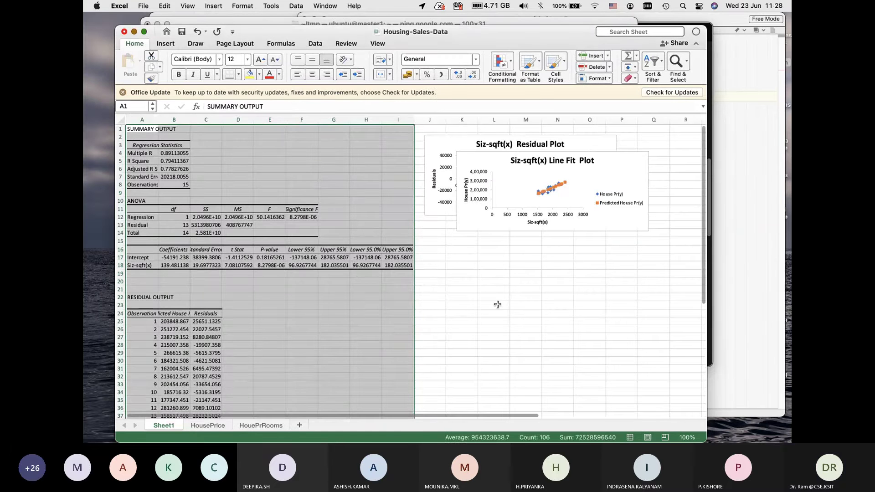
Step: Enlarge the Siz-sqft(x) Line Fit Plot by extending its lower-left corner to about cell E33
left_click(520, 258)
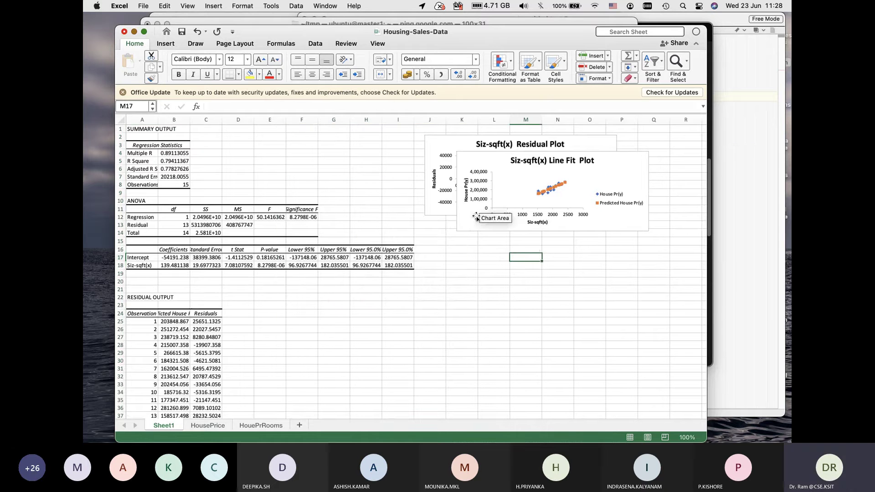
left_click(474, 228)
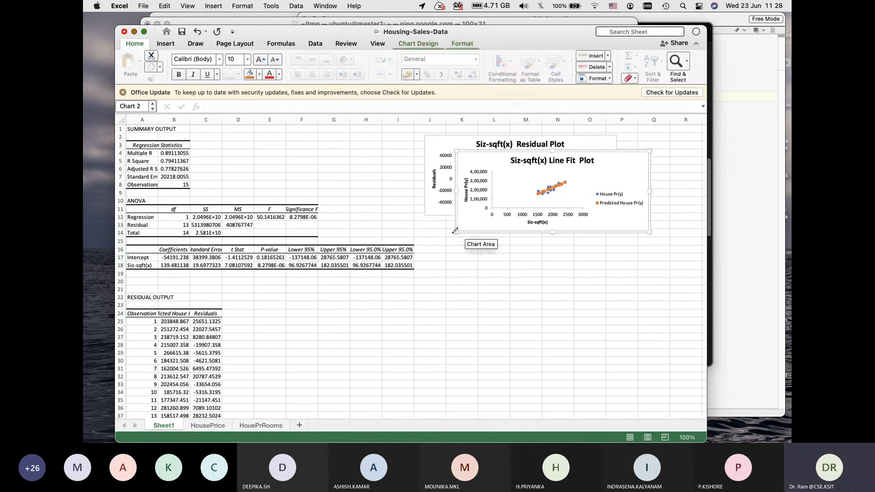
left_click_drag(456, 232, 276, 383)
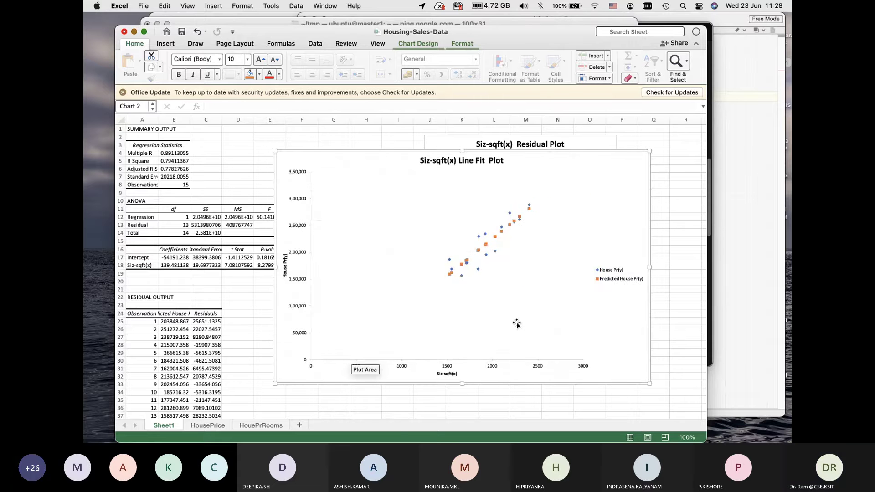
Step: Set the minimum bound of the Siz-sqft(x) horizontal axis in the Line Fit Plot to 1200
left_click(492, 367)
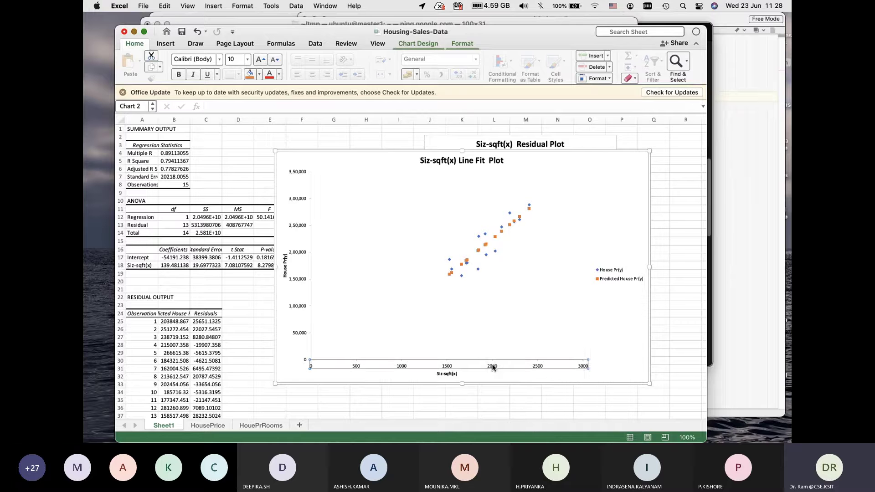
right_click(492, 367)
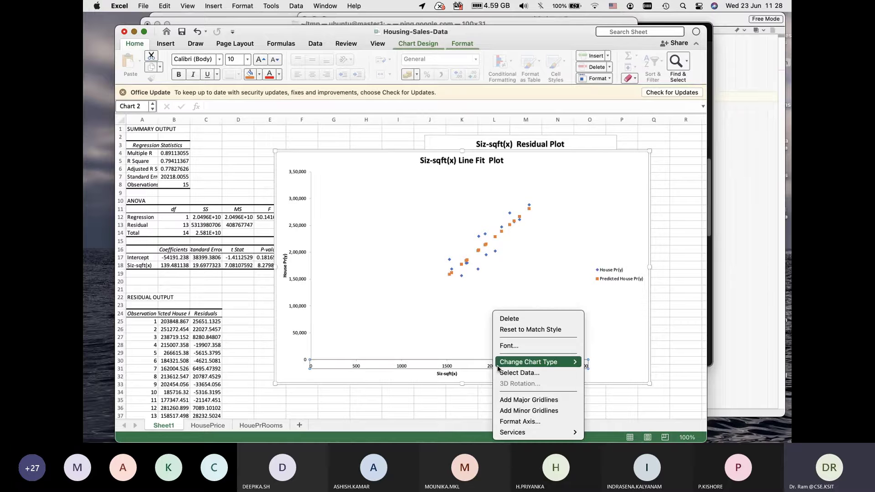
mouse_move(498, 368)
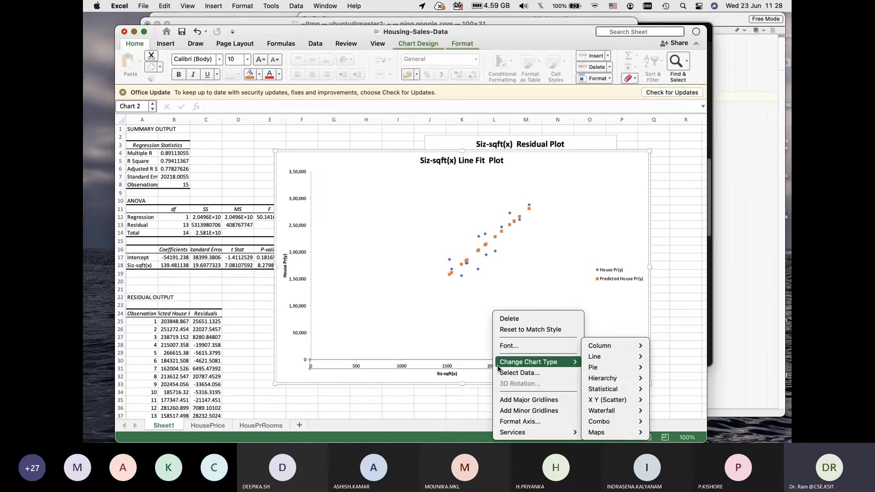
left_click(521, 422)
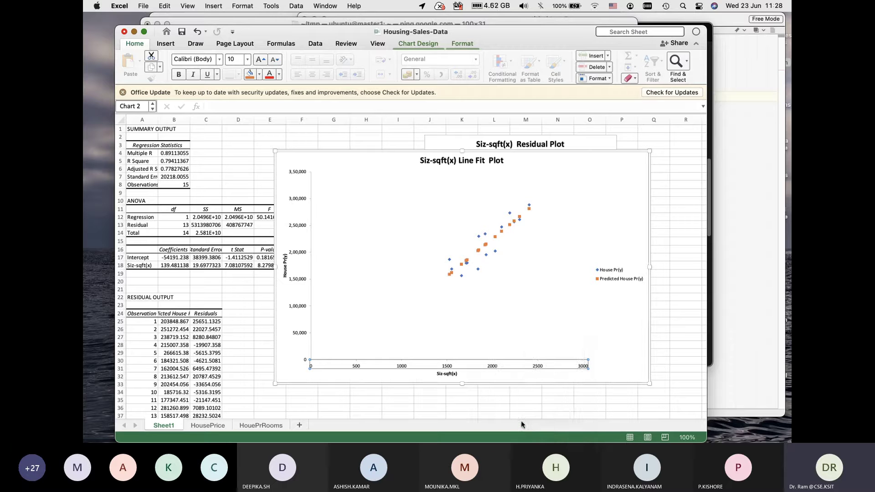
left_click(673, 211)
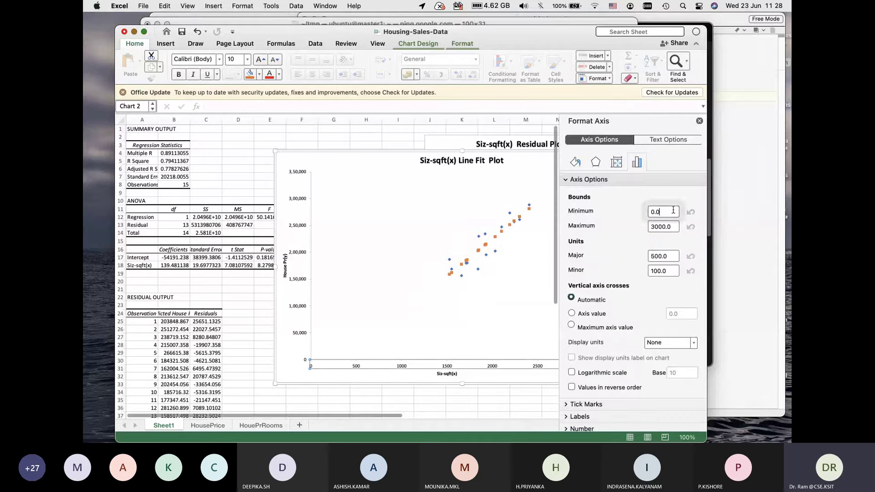
key("BackSpace")
type("12")
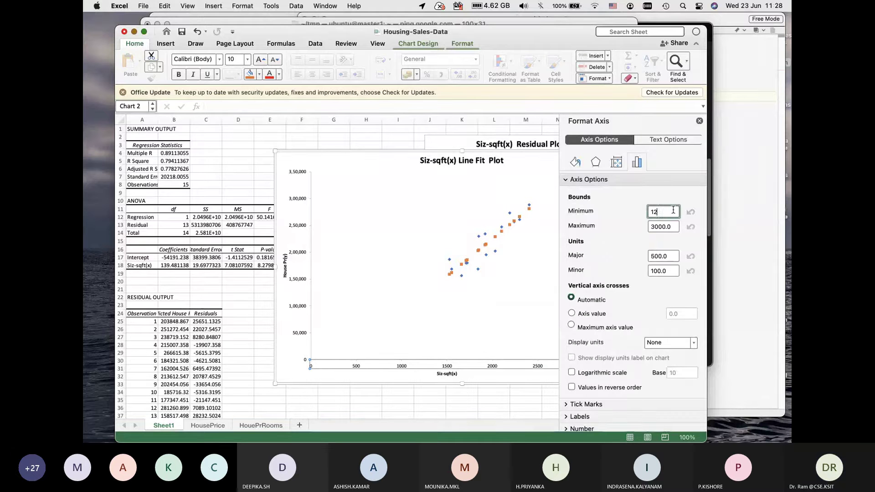
type("00")
key("Return")
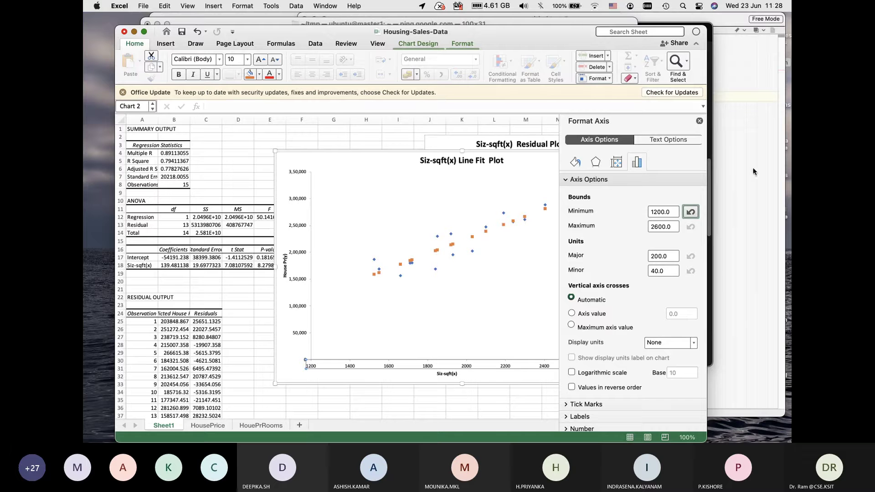
left_click(699, 121)
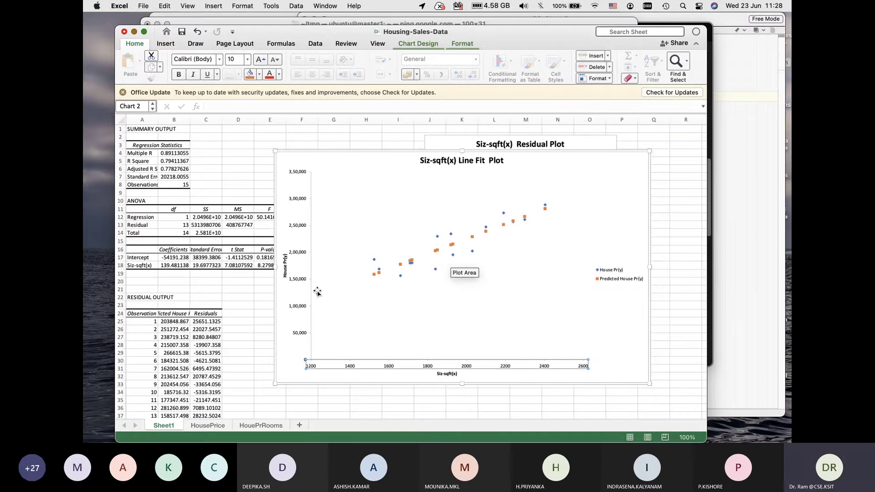
Step: Set the minimum bound of the House Pr(y) vertical axis in the Line Fit Plot to 120000
left_click(294, 230)
right_click(294, 229)
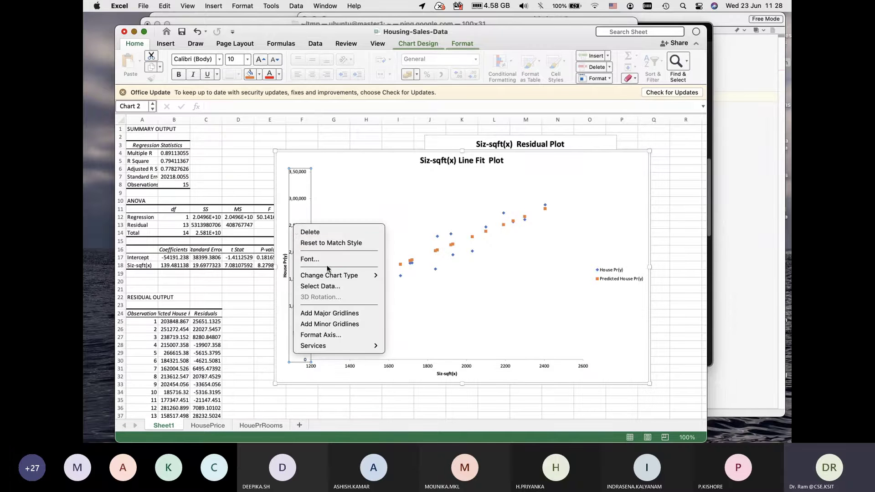
left_click(332, 335)
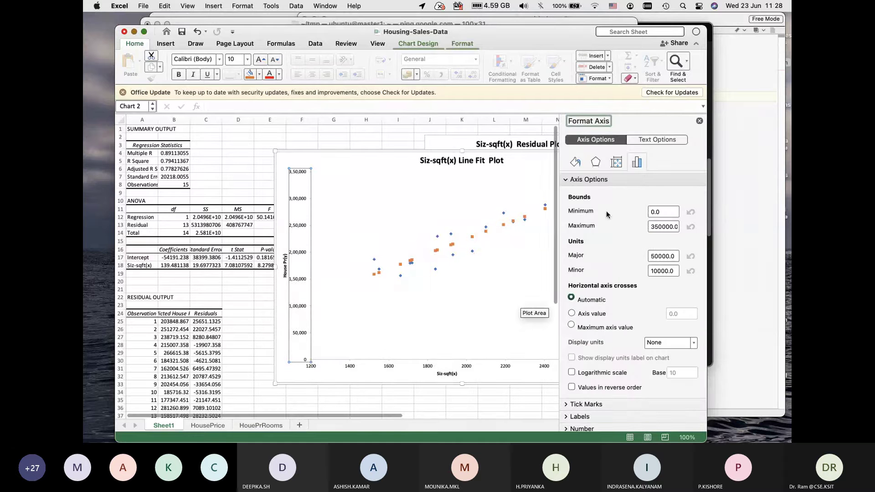
left_click(666, 211)
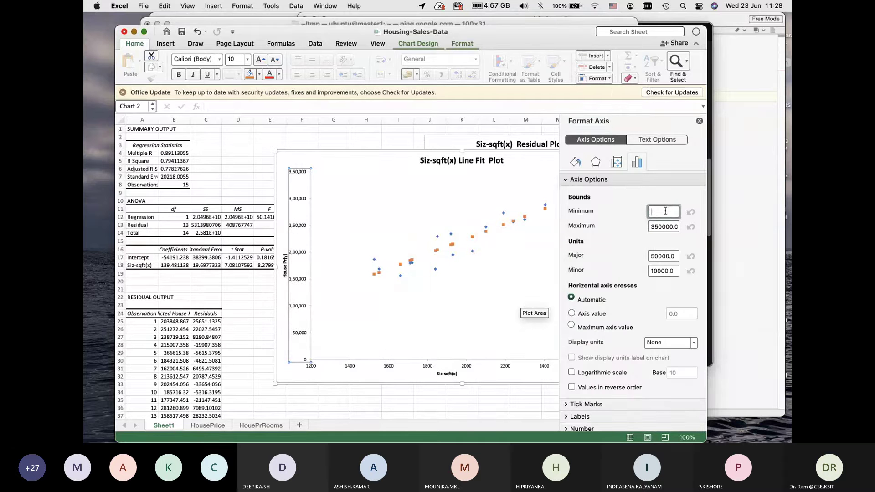
type("120000")
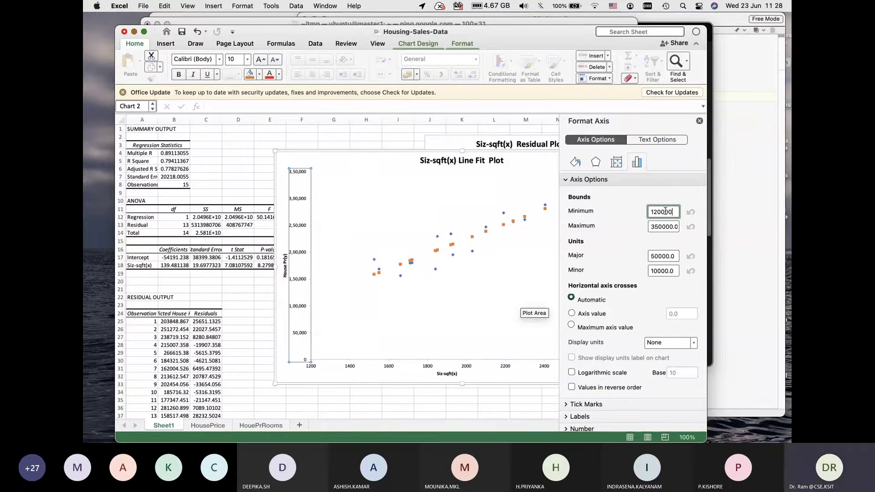
key("Return")
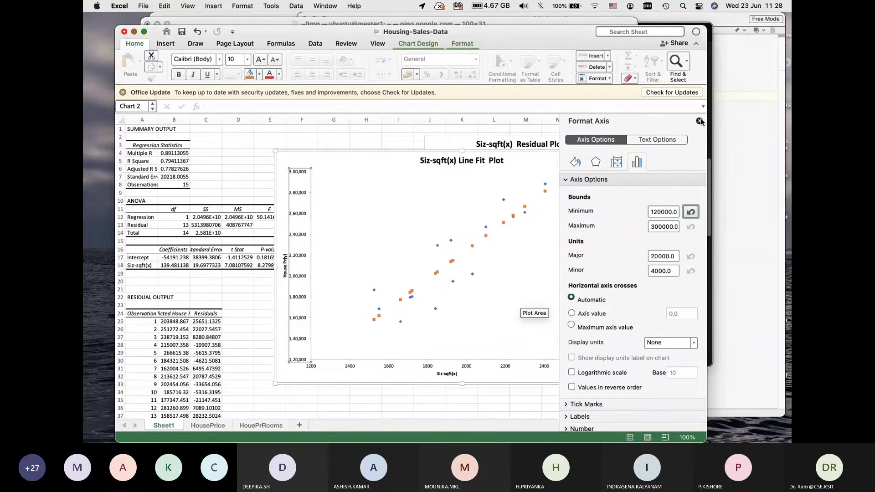
left_click(699, 121)
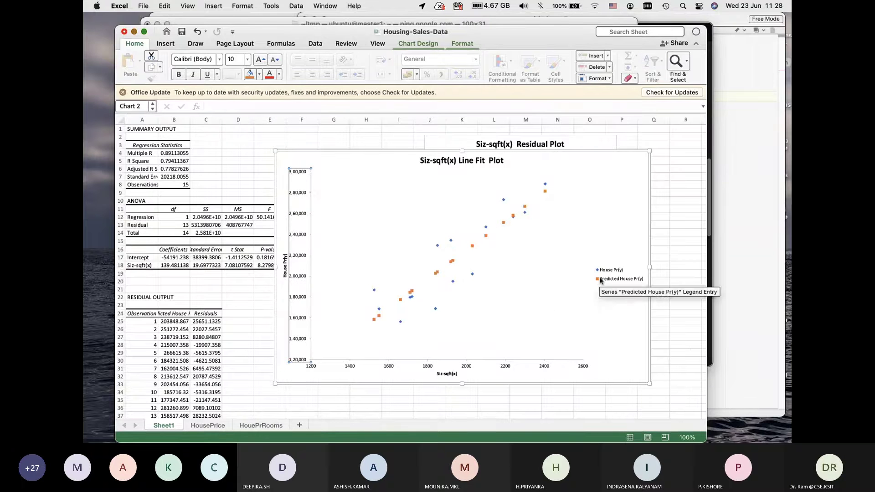
Step: Try changing the Predicted House Pr(y) series to a 2-D line with markers, and undo the change
left_click(400, 321)
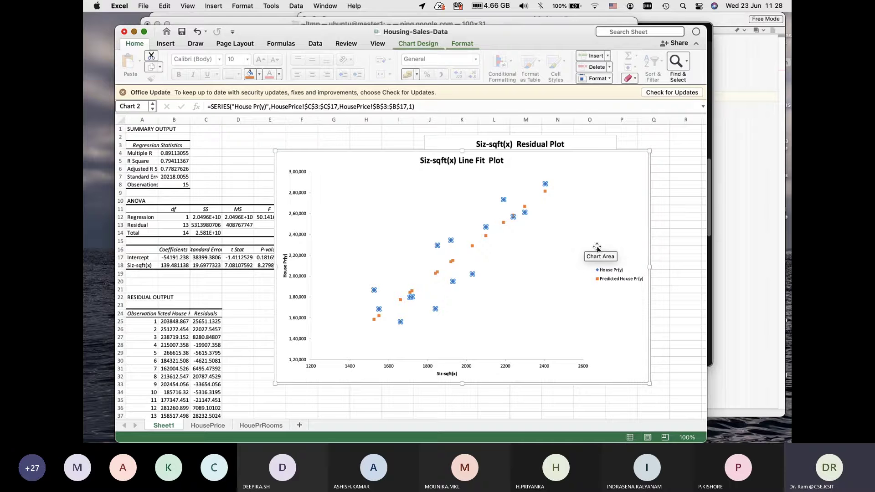
left_click(490, 322)
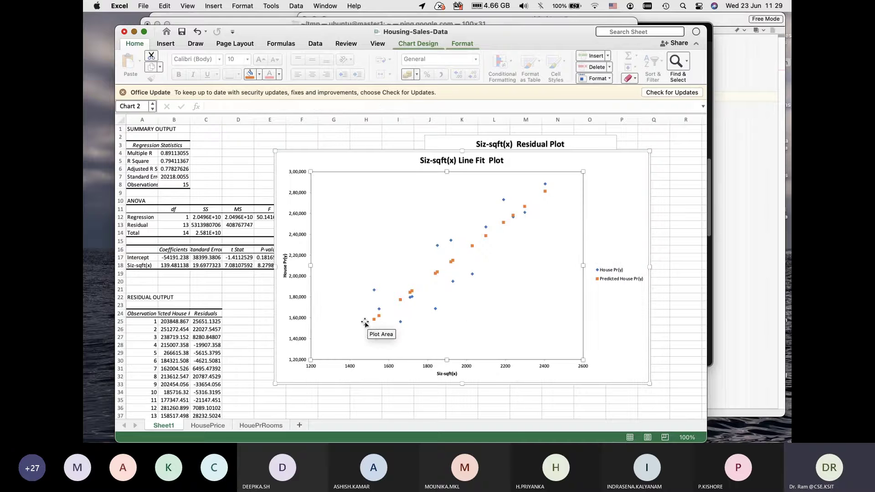
left_click(545, 191)
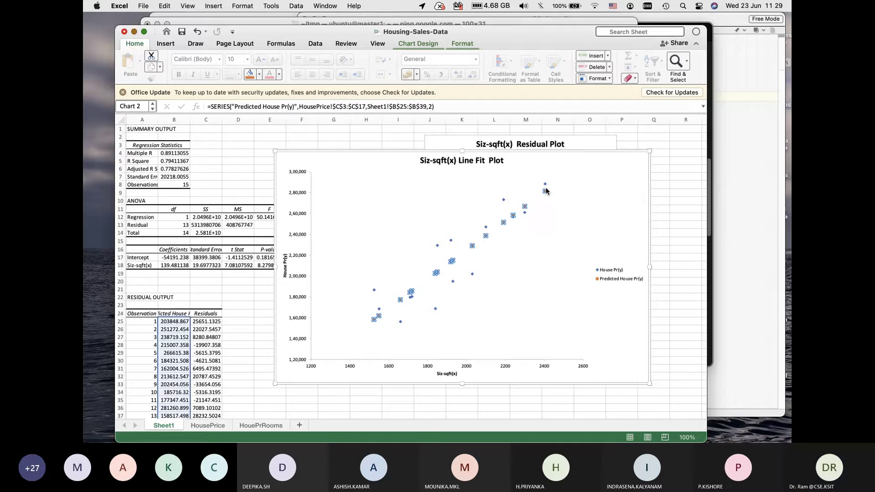
right_click(546, 191)
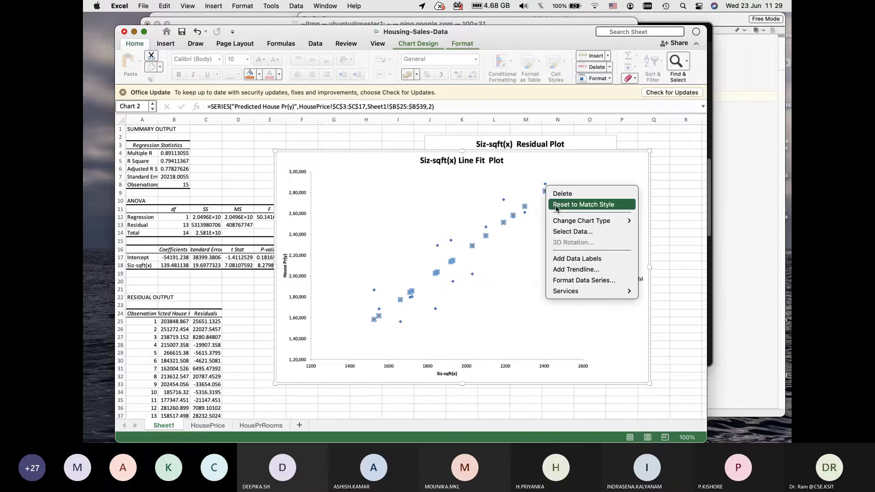
mouse_move(569, 224)
mouse_move(659, 236)
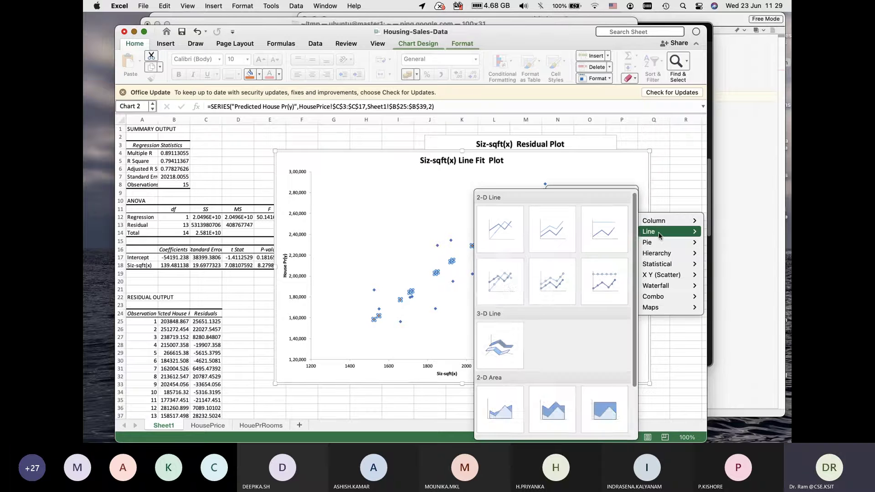
left_click(509, 280)
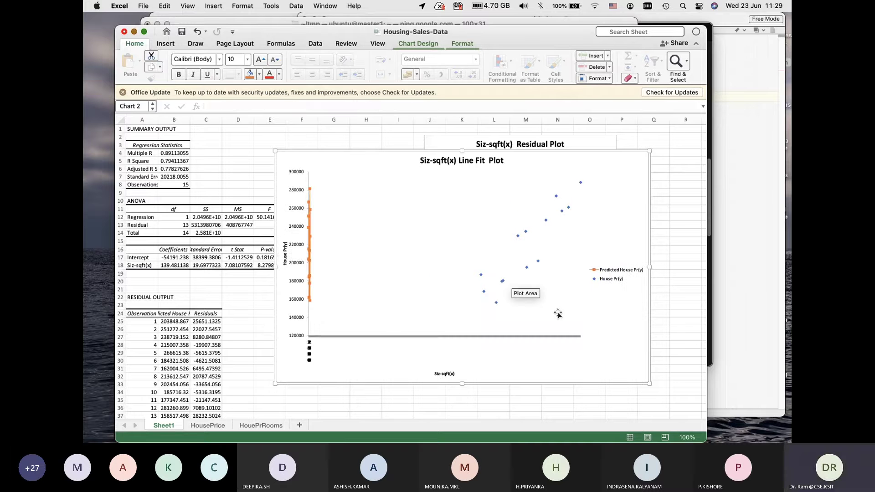
key("super+z")
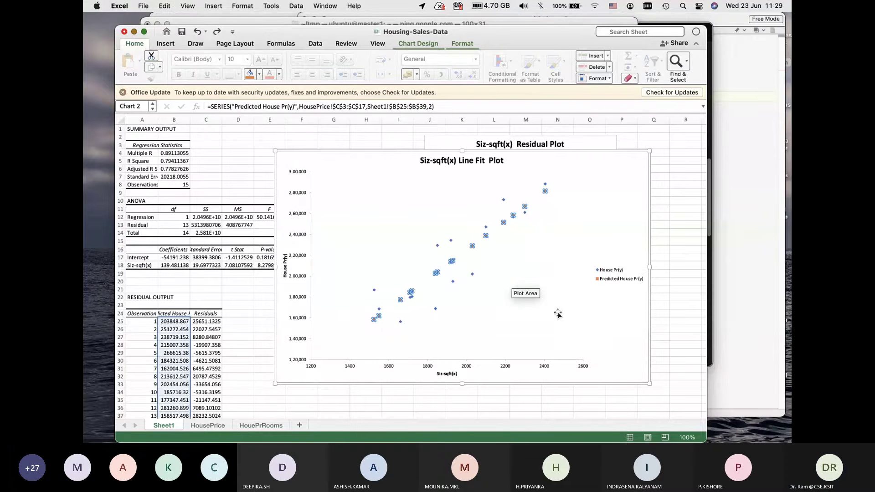
Step: Apply the markers-only X Y (Scatter) chart type to the Line Fit Plot
right_click(515, 213)
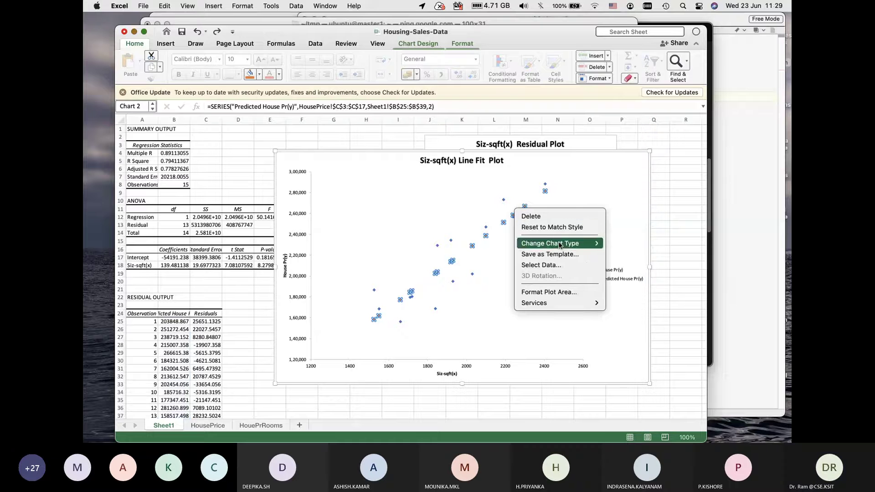
mouse_move(562, 244)
mouse_move(644, 299)
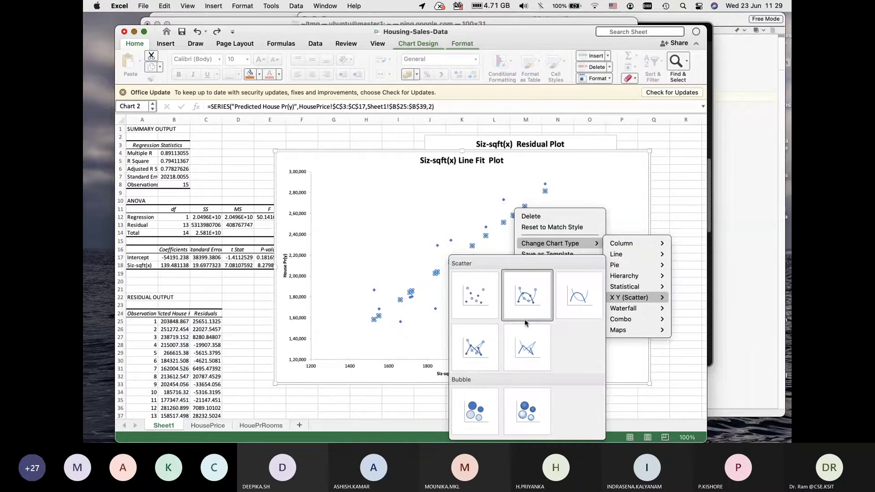
left_click(470, 296)
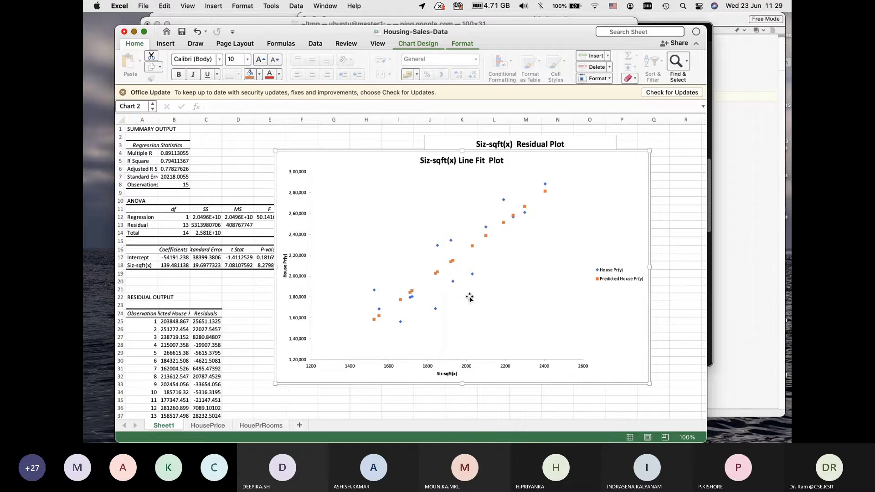
left_click(522, 315)
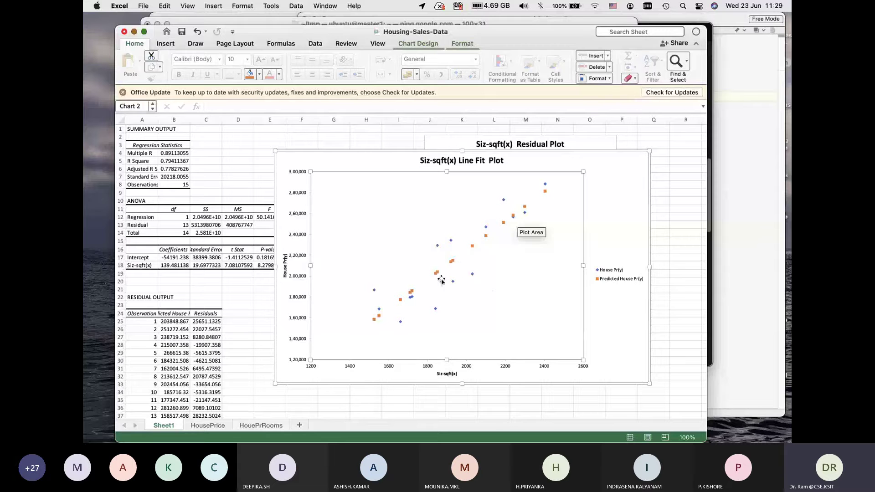
mouse_move(380, 317)
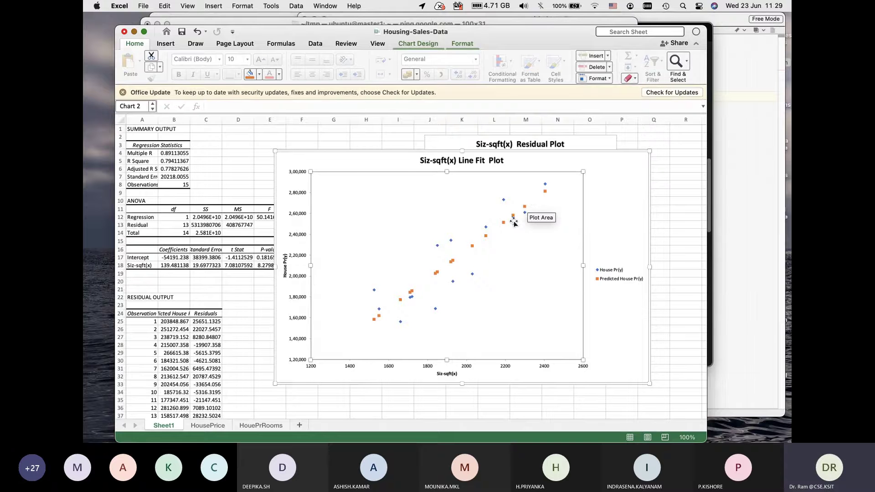
Step: Move the Siz-sqft(x) Line Fit Plot down the sheet, clear of the Residual Plot and the coefficients table
left_click(482, 135)
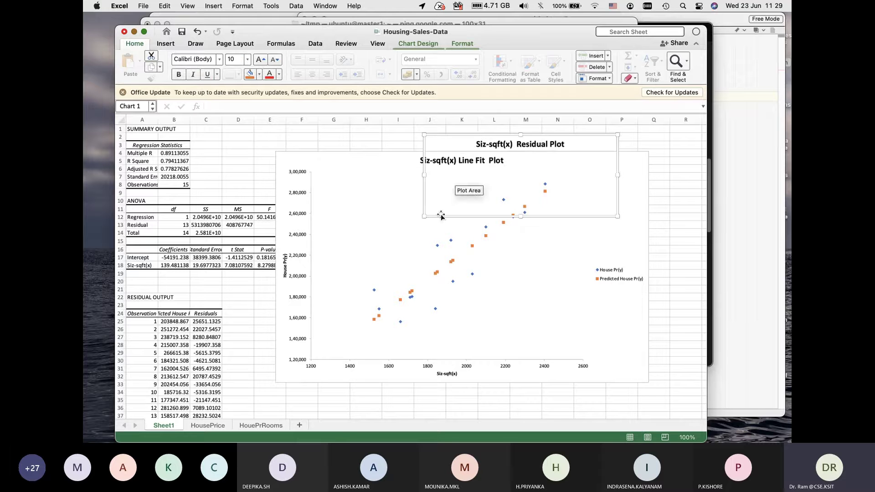
left_click(429, 268)
left_click(321, 153)
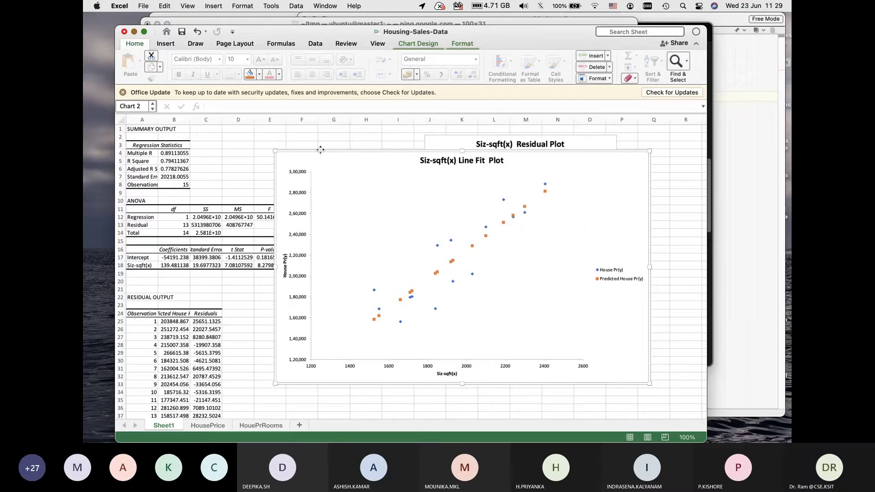
left_click_drag(320, 150, 346, 428)
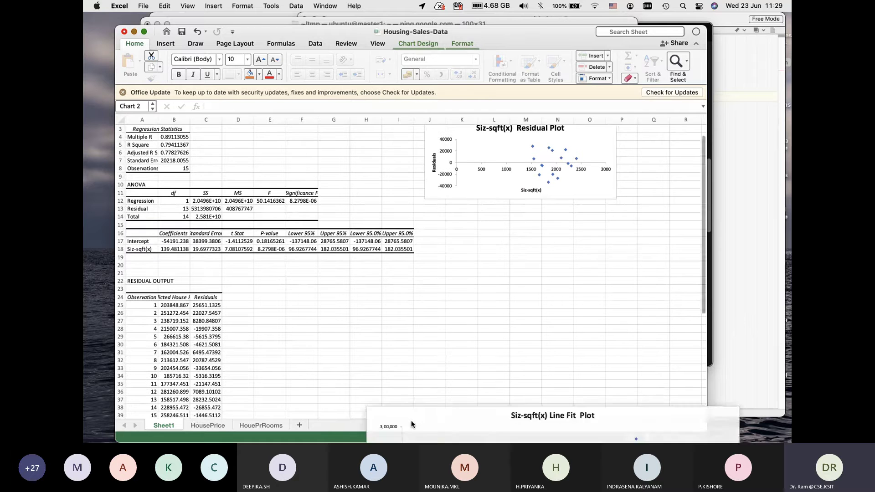
Step: Enlarge the Siz-sqft(x) Residual Plot by extending its lower-left corner to about cell H31
left_click(507, 179)
left_click_drag(424, 200, 354, 353)
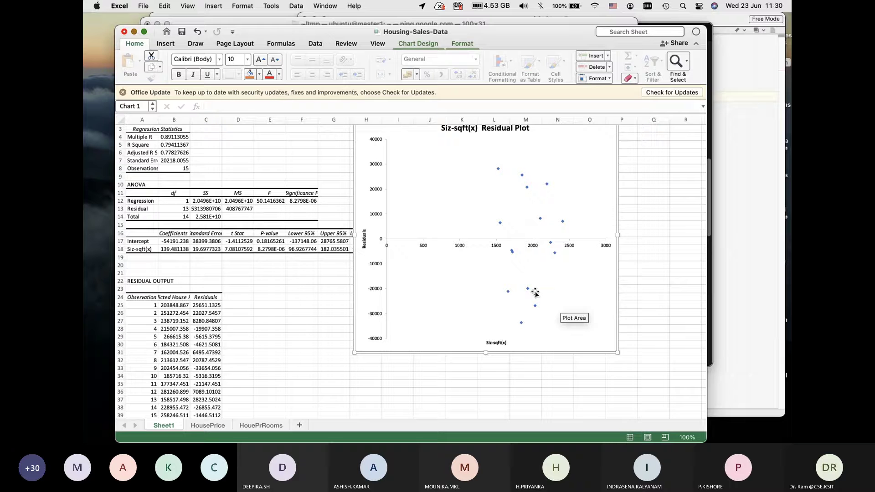
left_click(237, 217)
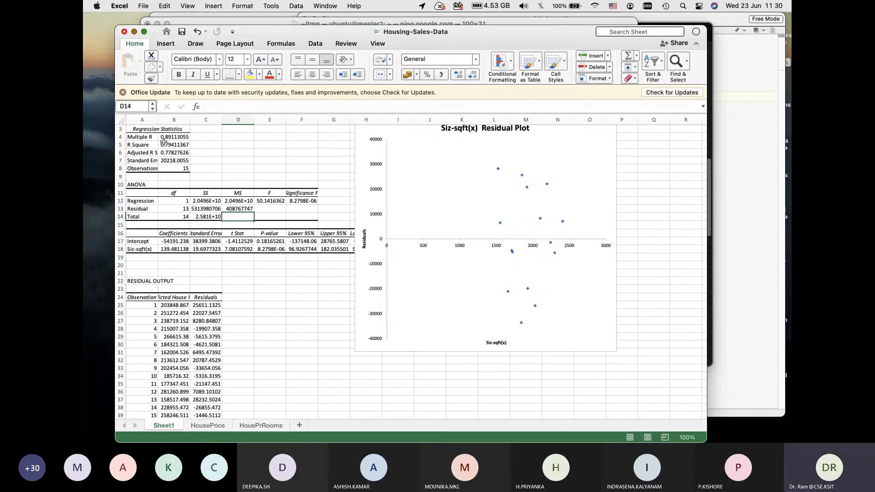
Step: Set the font size of all cells on the regression output sheet to 18
left_click(119, 119)
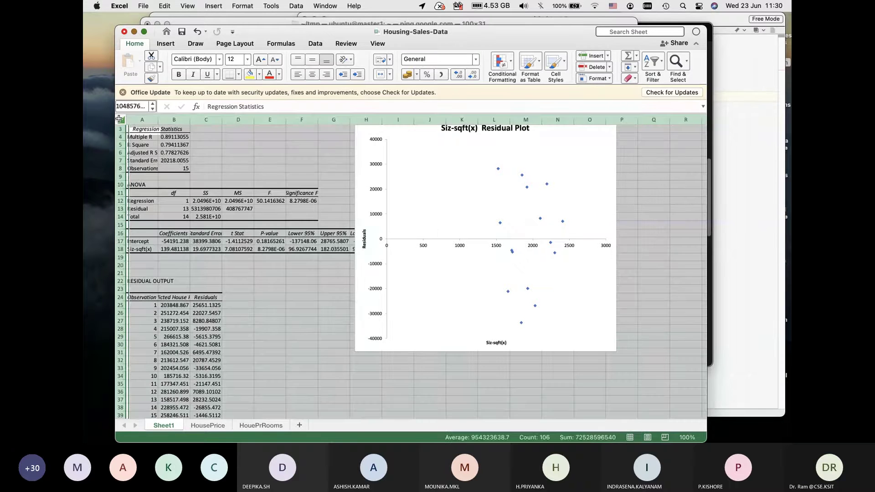
left_click(247, 59)
key("Escape")
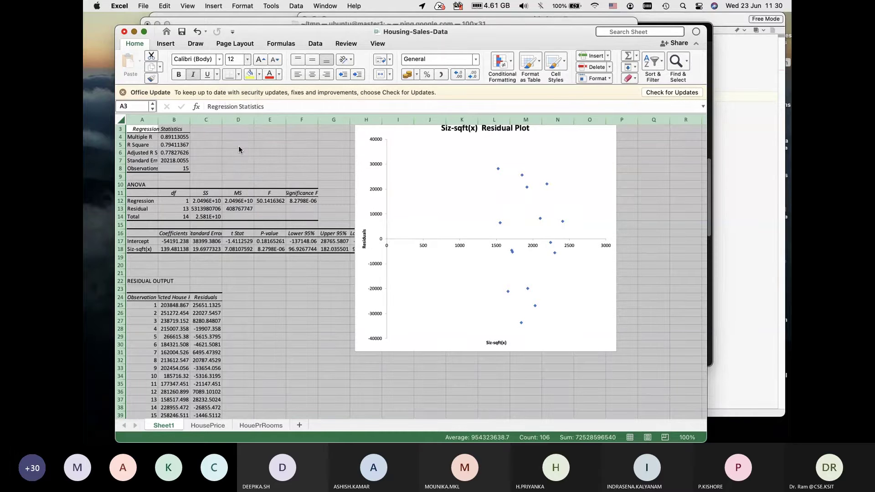
type("18")
key("Return")
left_click(264, 234)
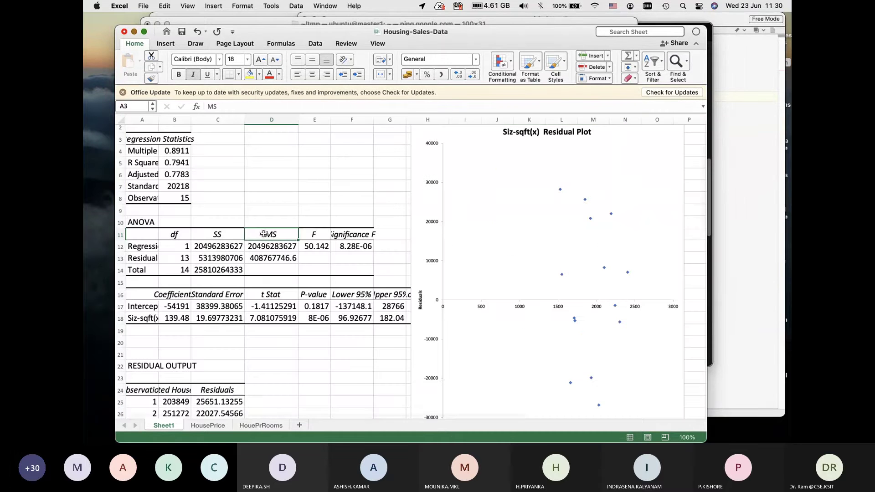
scroll(263, 233, "down", 2)
scroll(214, 186, "up", 4)
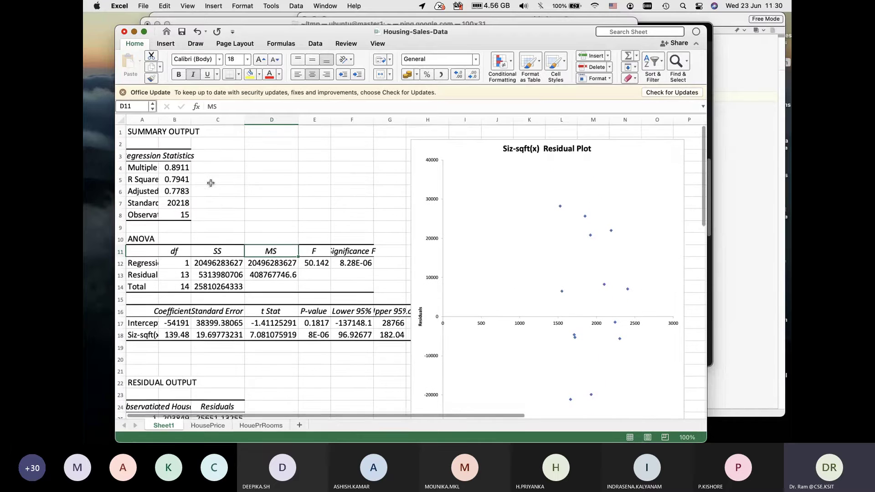
Step: Widen columns A and B of the regression output to fit their labels and values, and select the R Square value
left_click_drag(160, 121, 288, 115)
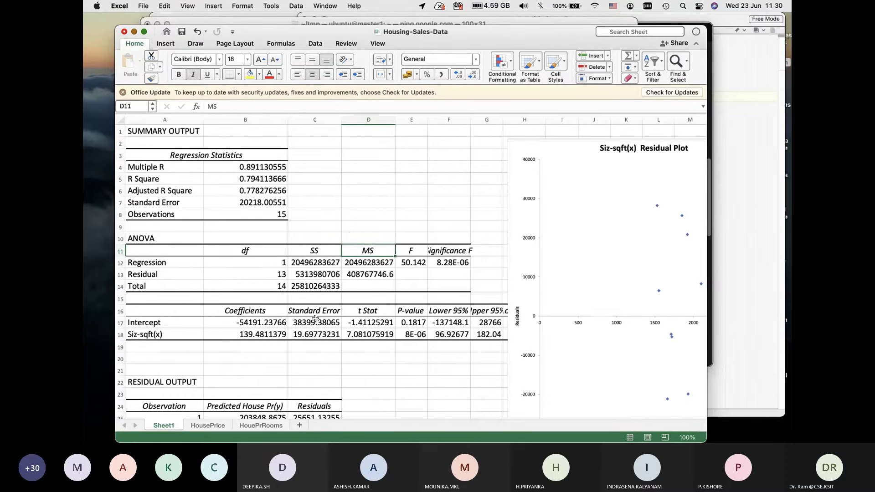
scroll(288, 320, "down", 1)
scroll(288, 321, "down", 2)
scroll(288, 321, "up", 3)
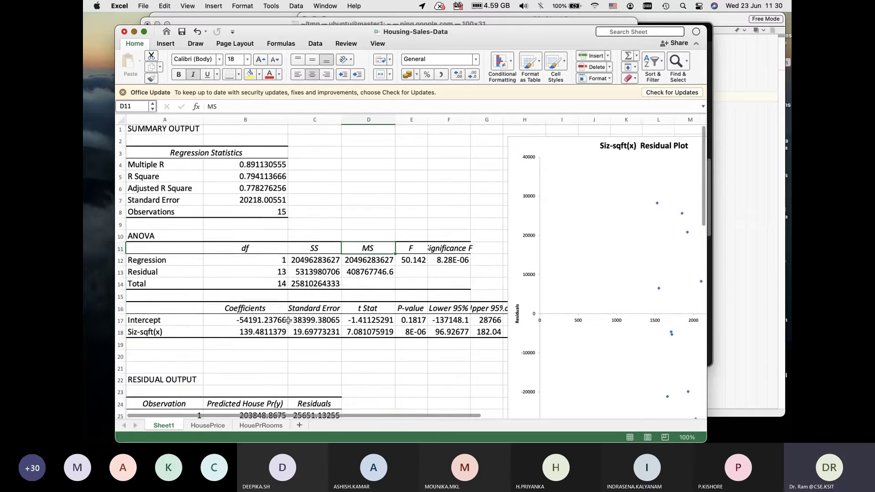
left_click(284, 179)
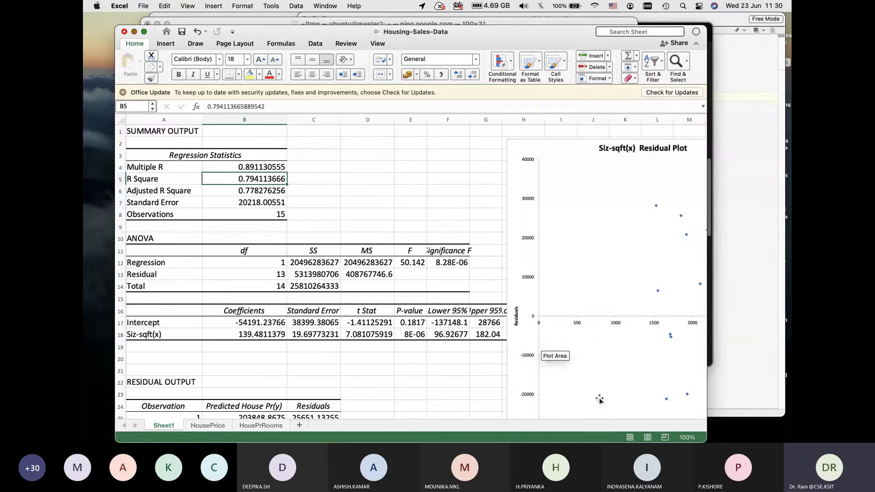
Step: Delete the Siz-sqft(x) Residual Plot from the regression output sheet
left_click(569, 391)
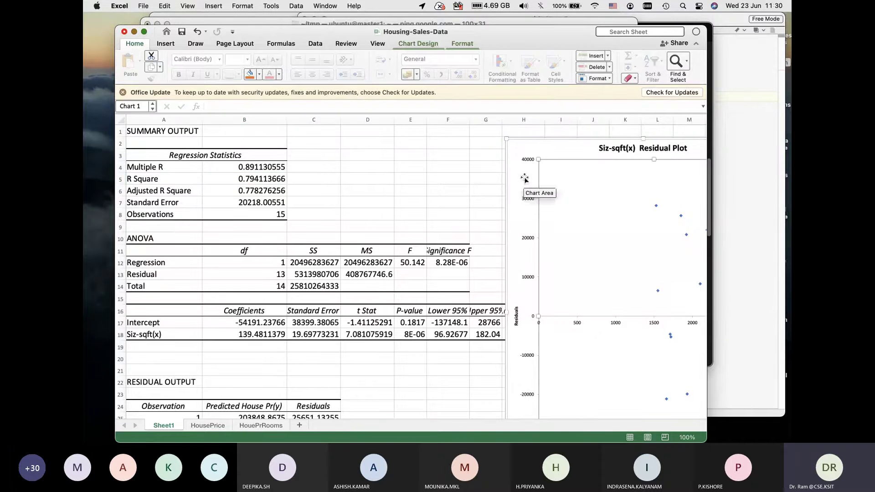
left_click(516, 139)
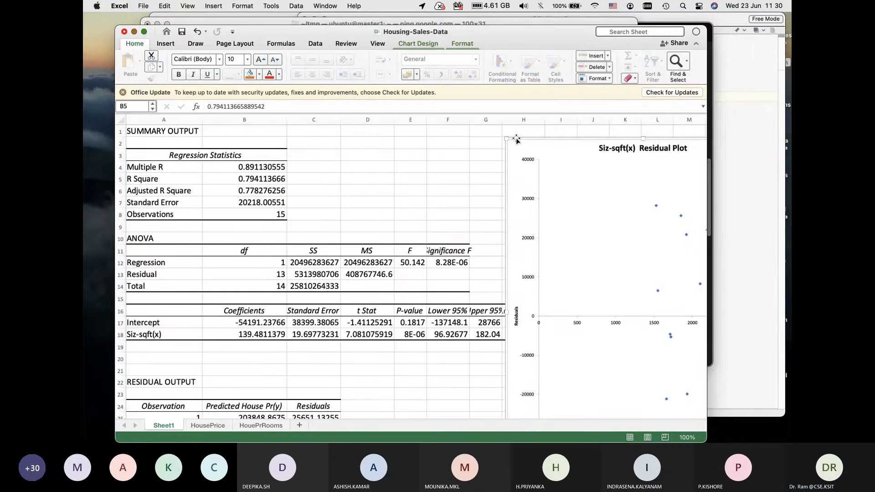
key("Delete")
Step: Examine the Intercept and Siz-sqft(x) rows of the coefficients table and switch to the slide presentation
scroll(532, 278, "down", 5)
scroll(532, 277, "down", 10)
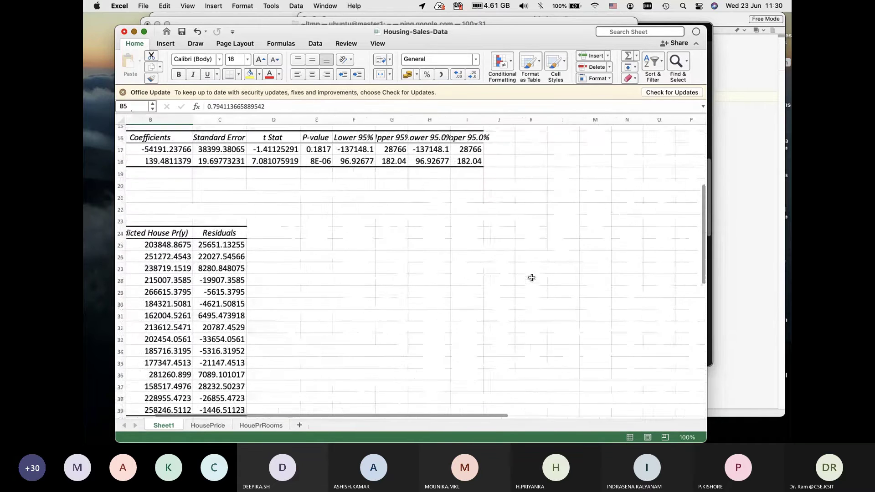
scroll(532, 277, "right", 2)
scroll(532, 278, "up", 4)
scroll(532, 277, "left", 1)
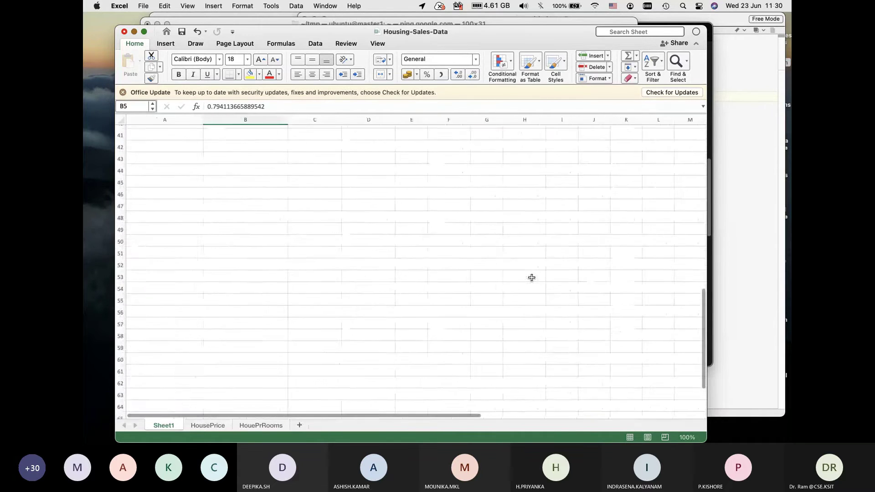
scroll(532, 278, "up", 10)
scroll(532, 277, "left", 1)
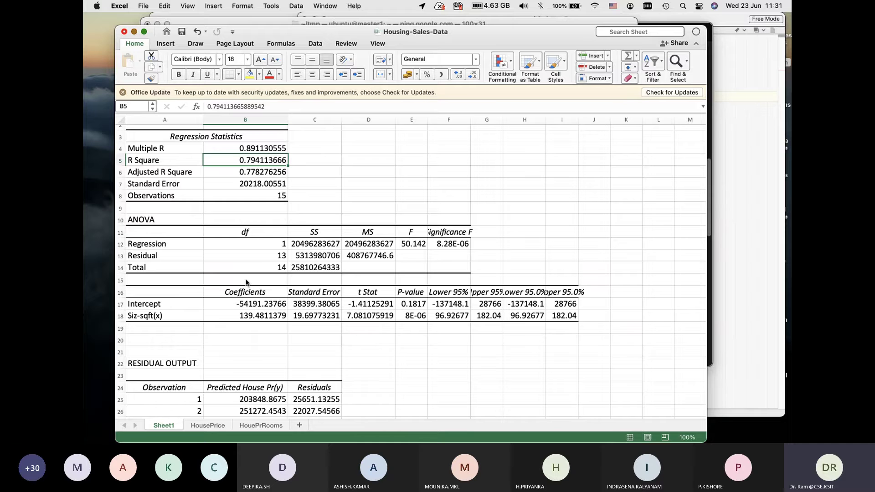
left_click(155, 304)
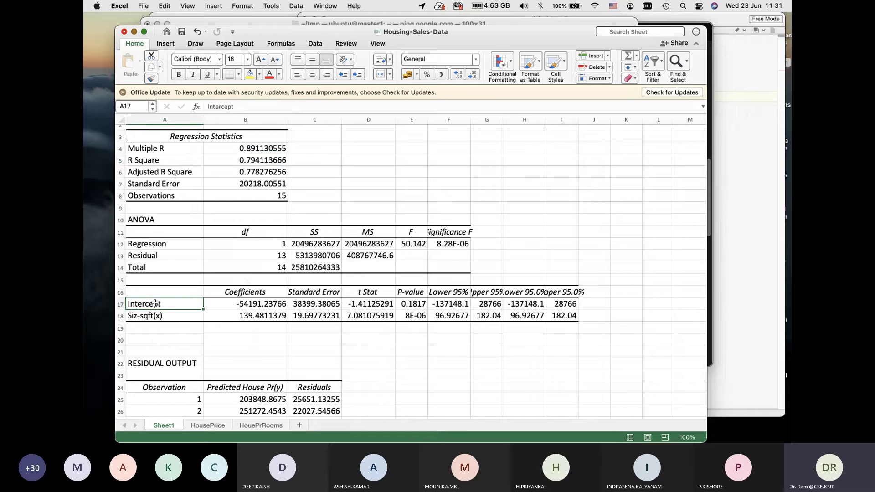
left_click(265, 303)
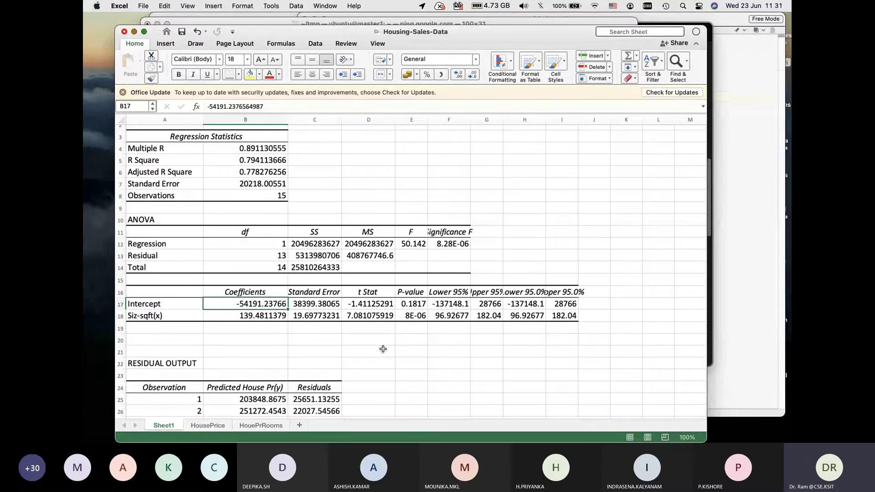
left_click(152, 312)
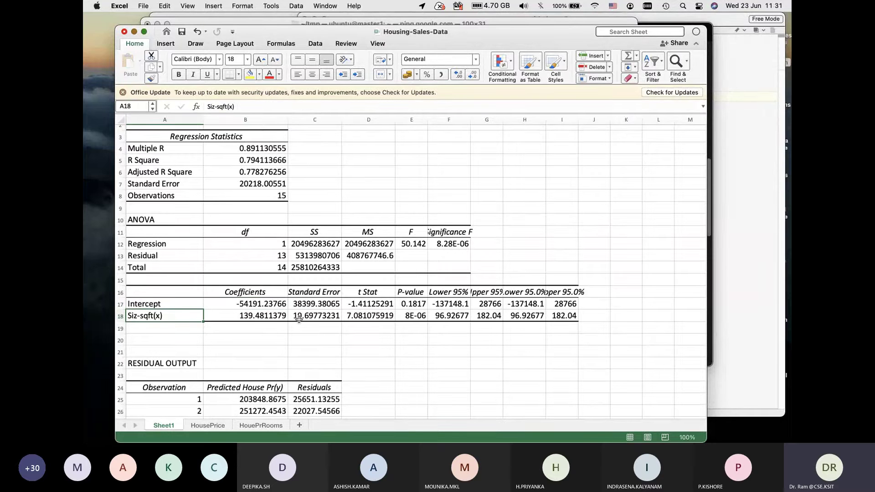
key("super+Tab")
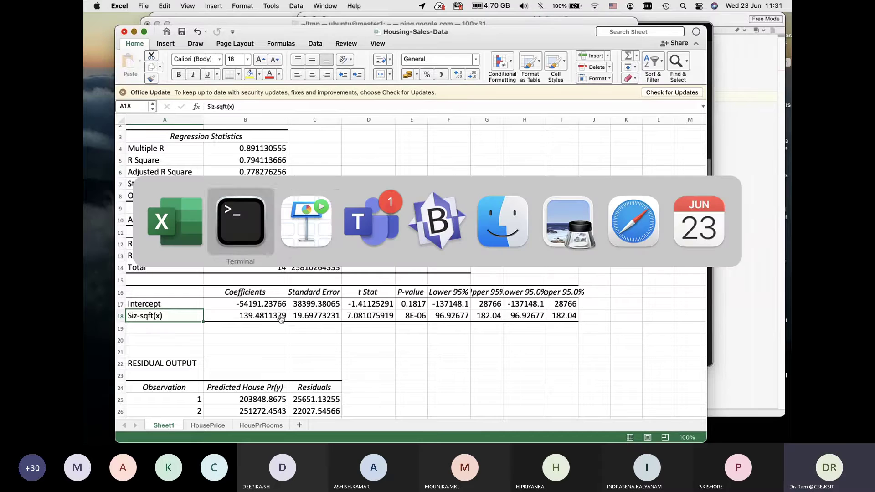
left_click(332, 229)
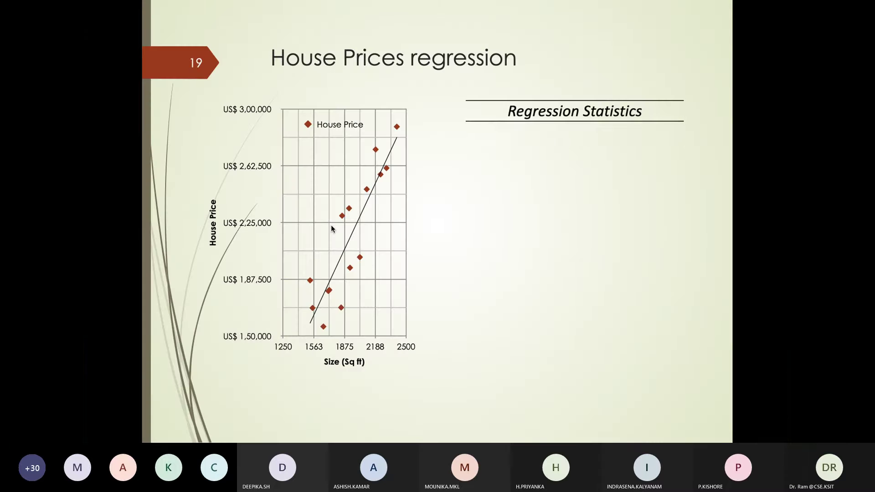
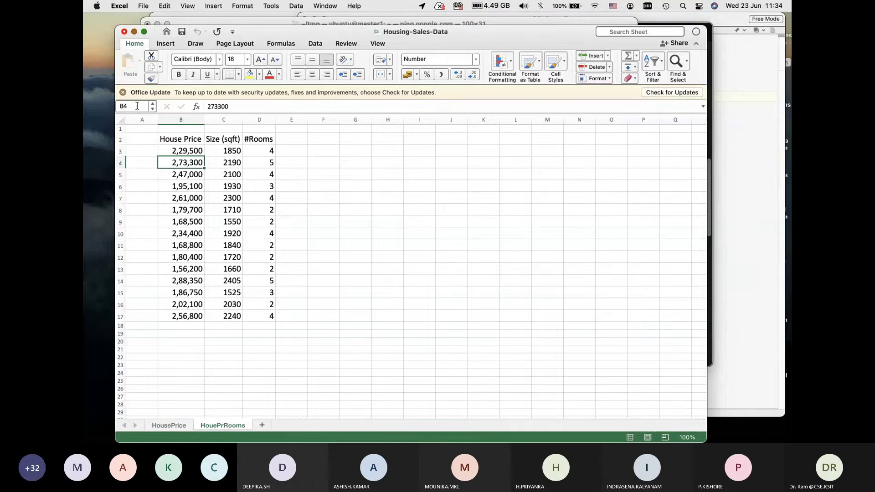
Step: Set the font size of all cells on the HouePrRooms sheet to 18
left_click(121, 120)
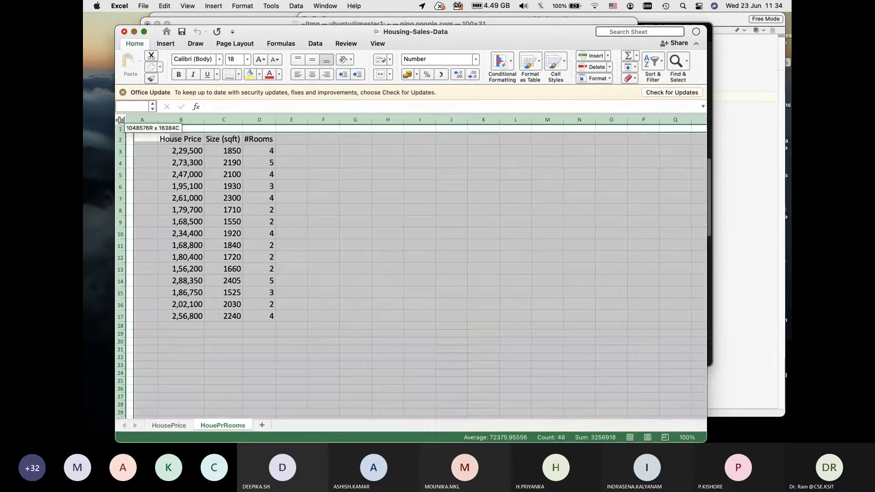
left_click(247, 59)
left_click(241, 127)
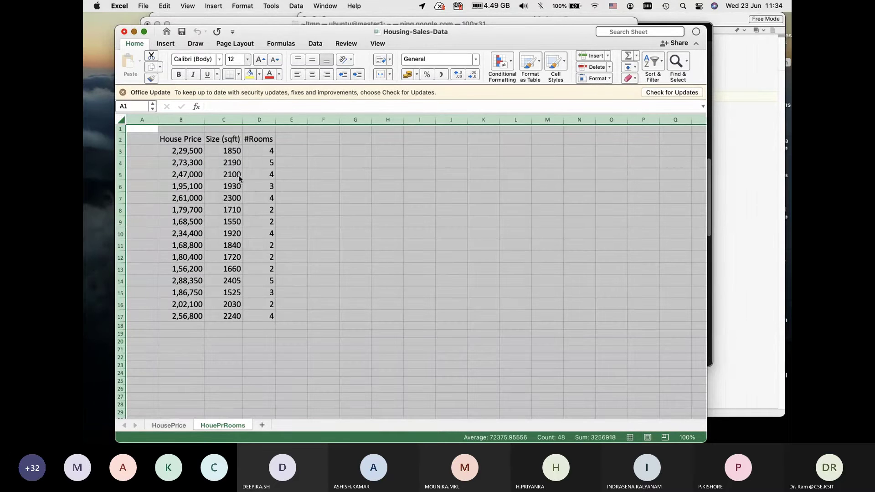
left_click(248, 59)
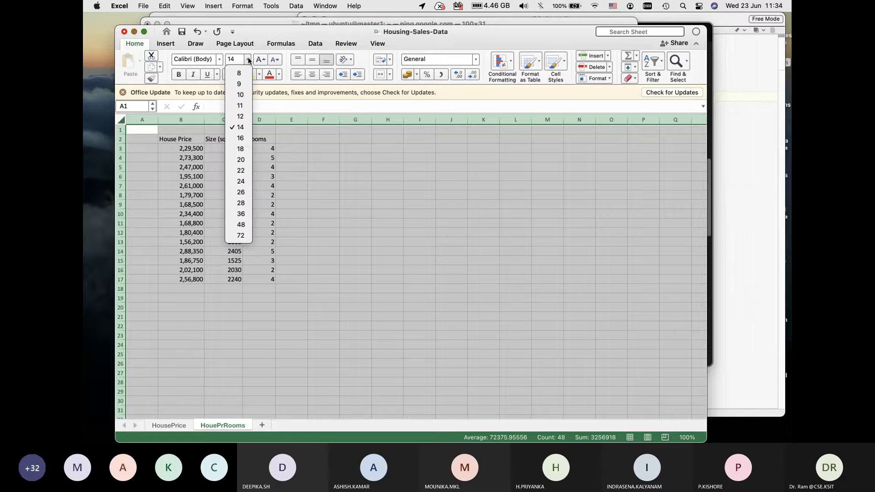
left_click(240, 148)
left_click(257, 331)
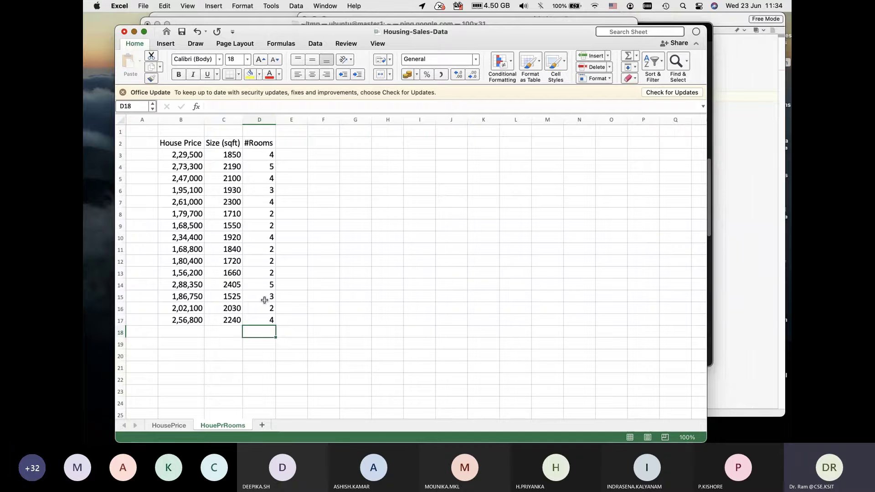
Step: Open the Regression tool from Data Analysis for the HouePrRooms data
left_click(239, 211)
left_click(270, 5)
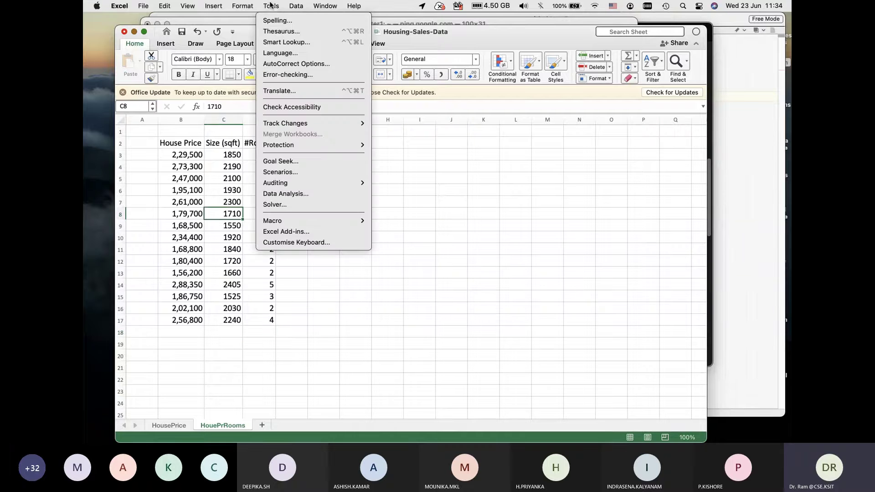
left_click(300, 193)
scroll(351, 140, "up", 2)
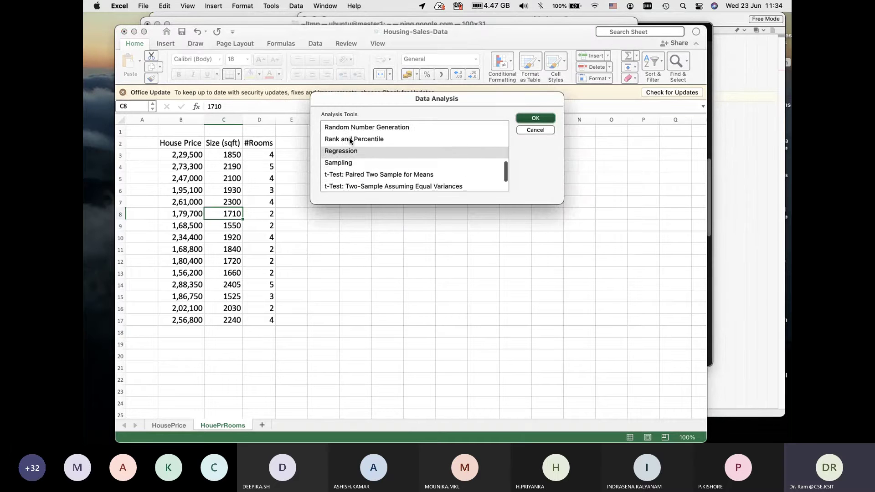
scroll(350, 146, "up", 2)
left_click(348, 178)
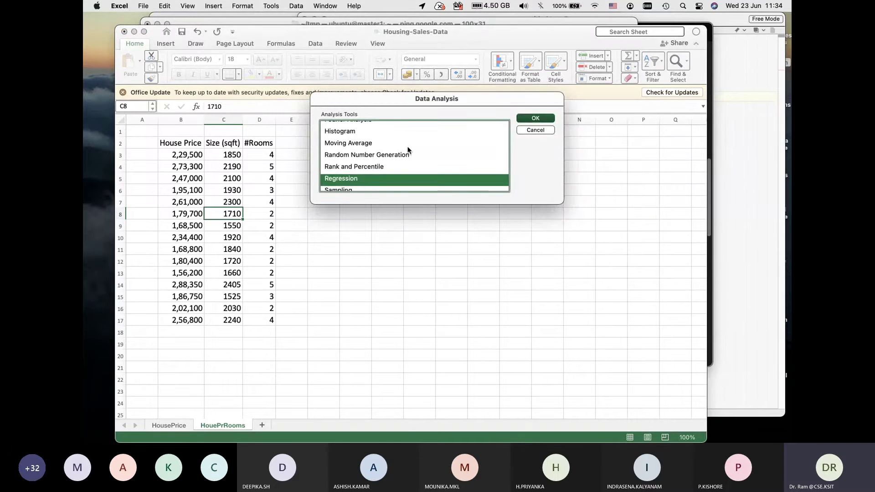
left_click(535, 118)
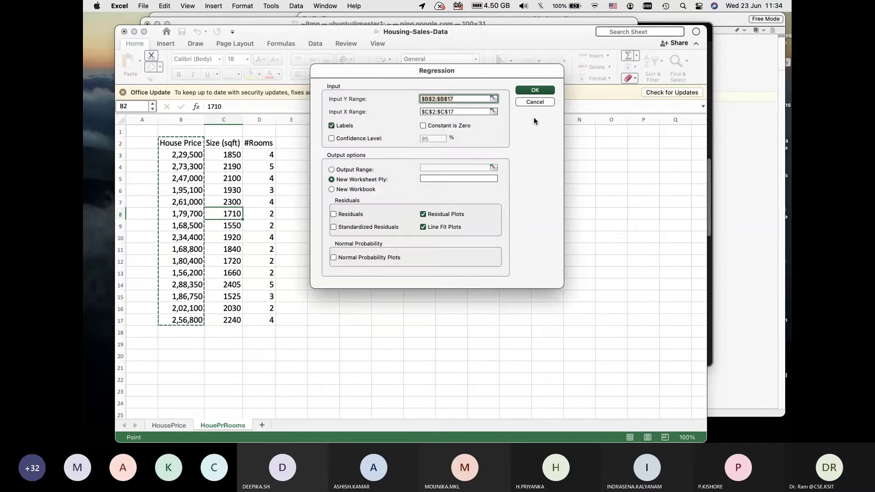
Step: Run the regression with Y range $B$2:$B$17 and X range $C$2:$D$17, Residual Plots off, output to a new worksheet
left_click_drag(253, 138, 254, 138)
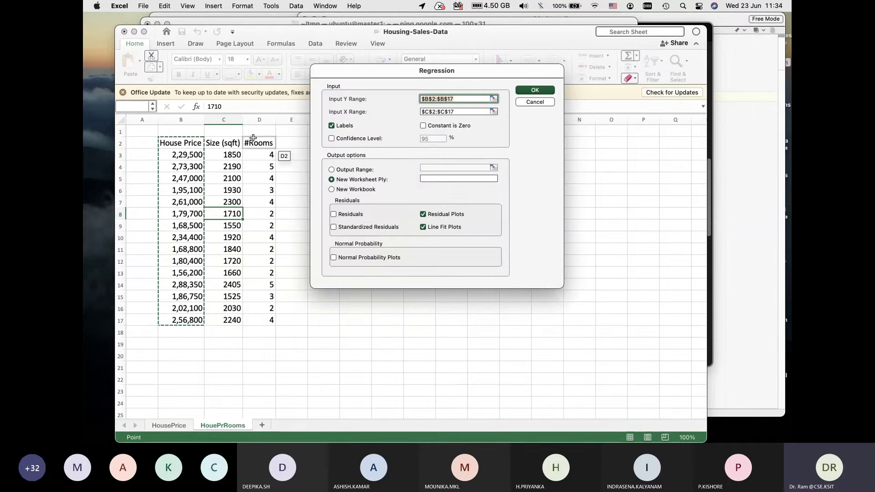
left_click_drag(180, 142, 192, 314)
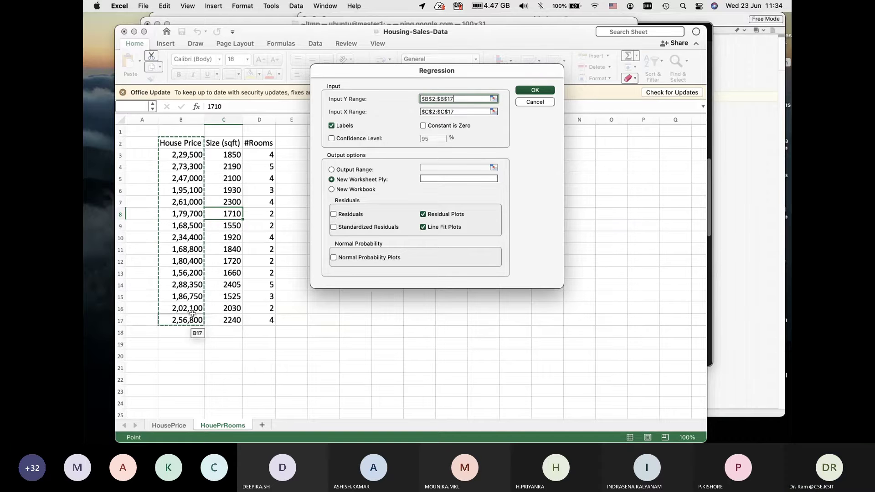
left_click(474, 111)
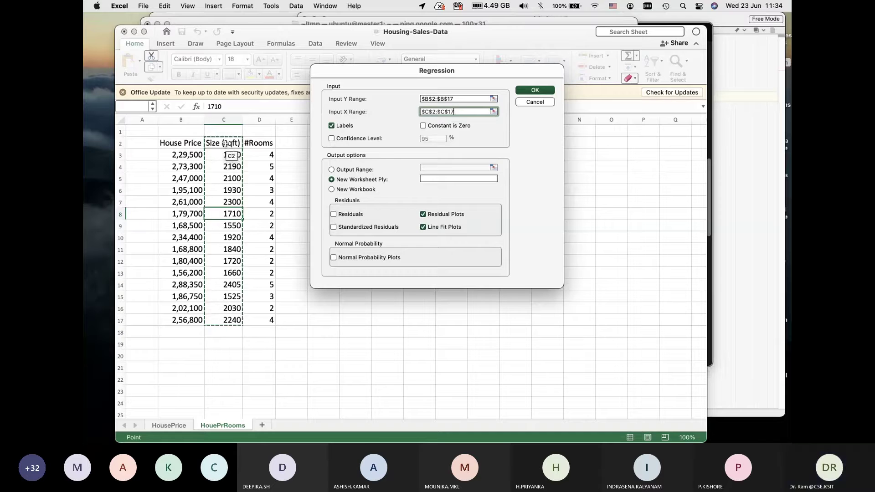
left_click_drag(223, 142, 271, 324)
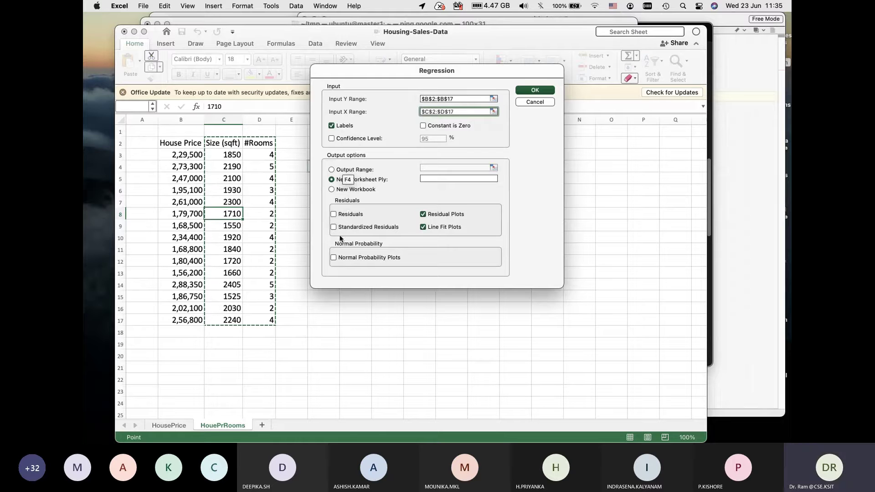
left_click(422, 225)
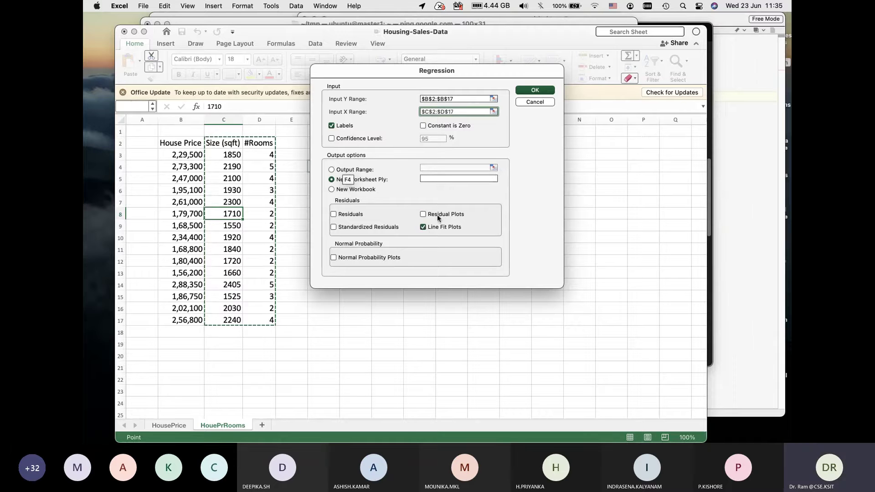
left_click(532, 91)
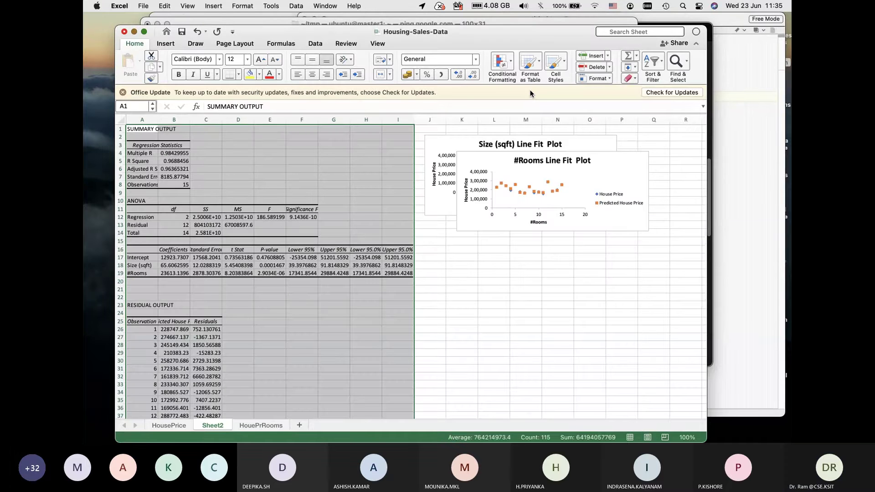
Step: Move the #Rooms Line Fit Plot below the Size (sqft) plot and set all cells on the output sheet to font size 18
left_click_drag(513, 159, 532, 299)
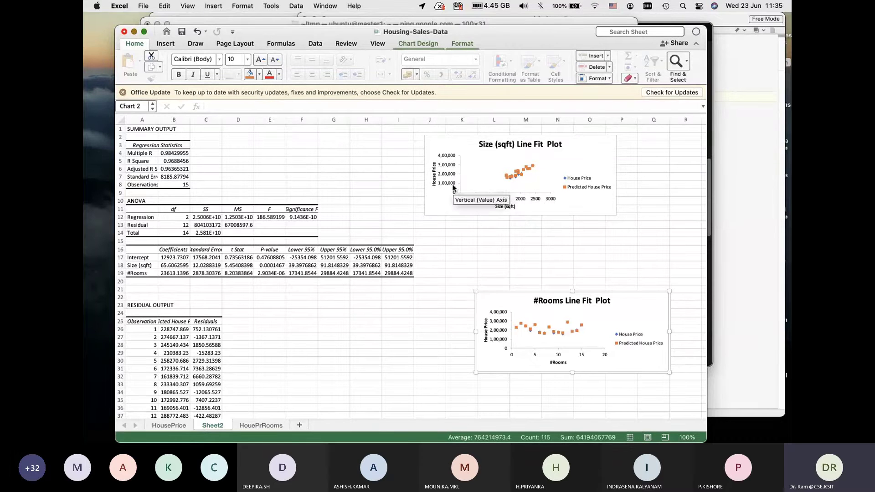
left_click(119, 120)
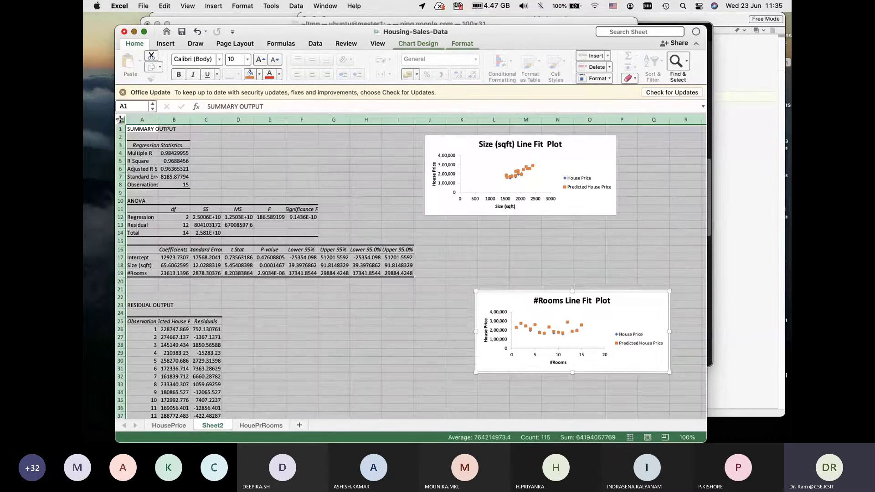
left_click(247, 59)
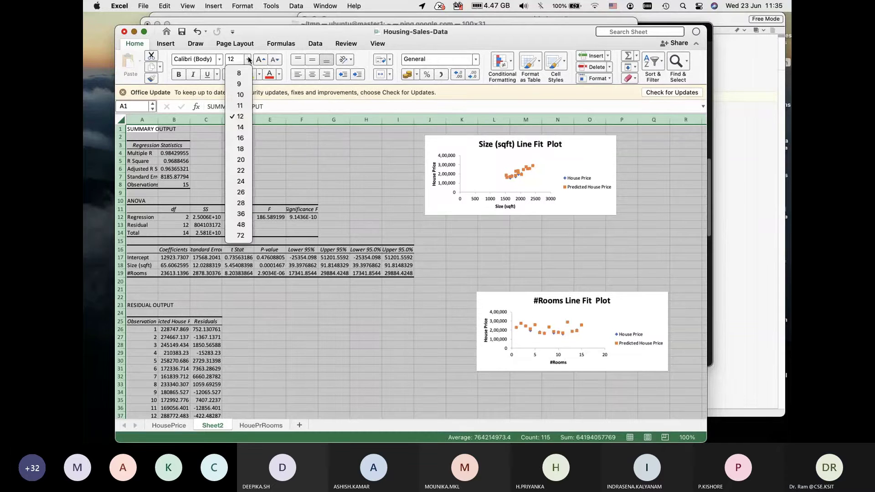
key("Escape")
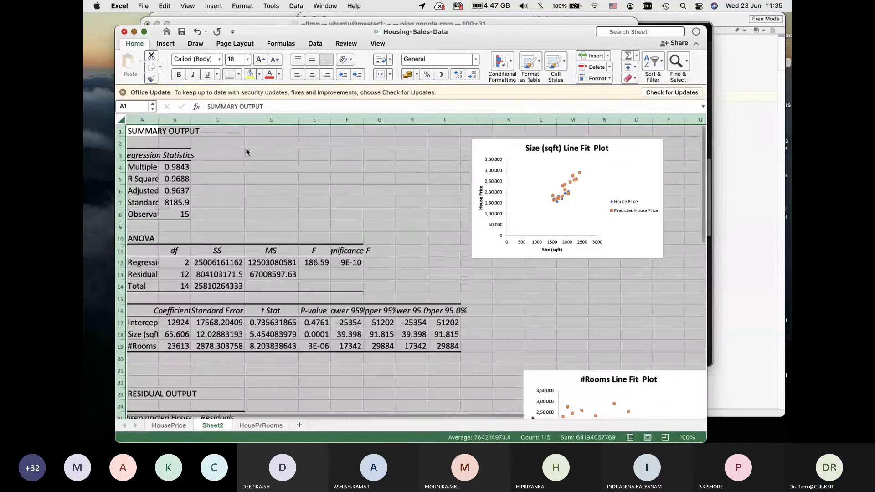
Step: Auto-fit columns A and B on the two-variable regression output sheet to show full labels and coefficients
left_click(178, 166)
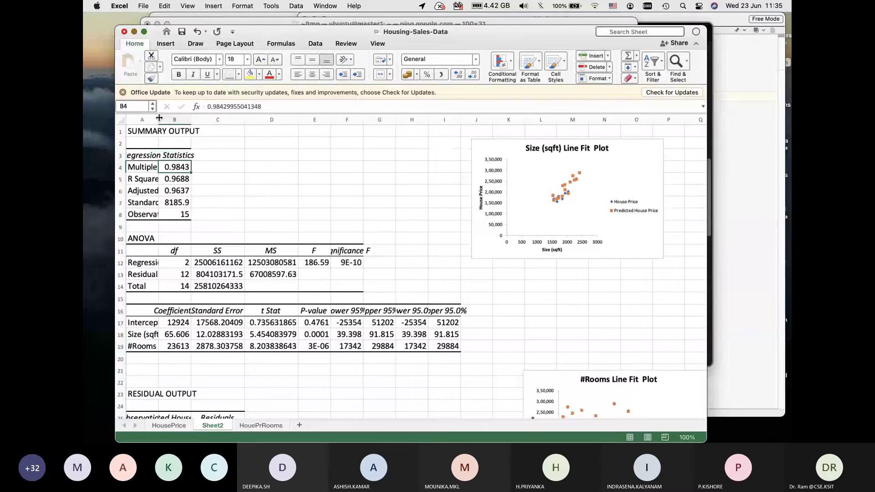
double_click(158, 119)
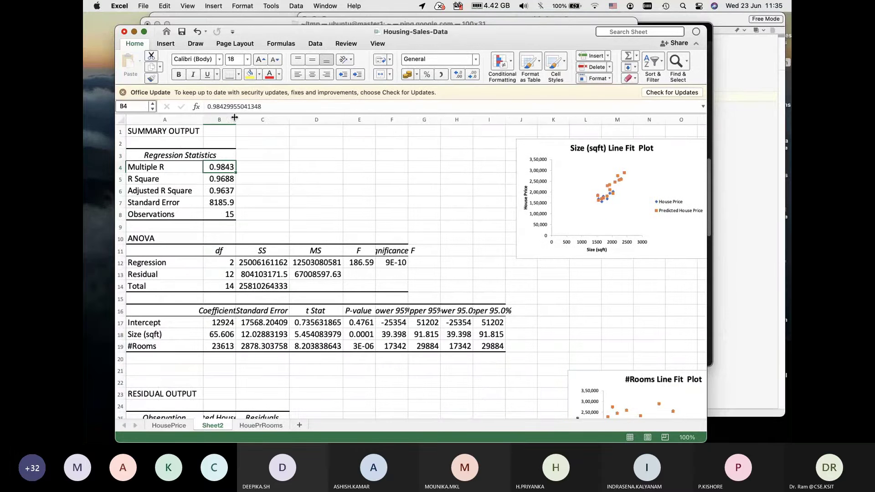
double_click(236, 119)
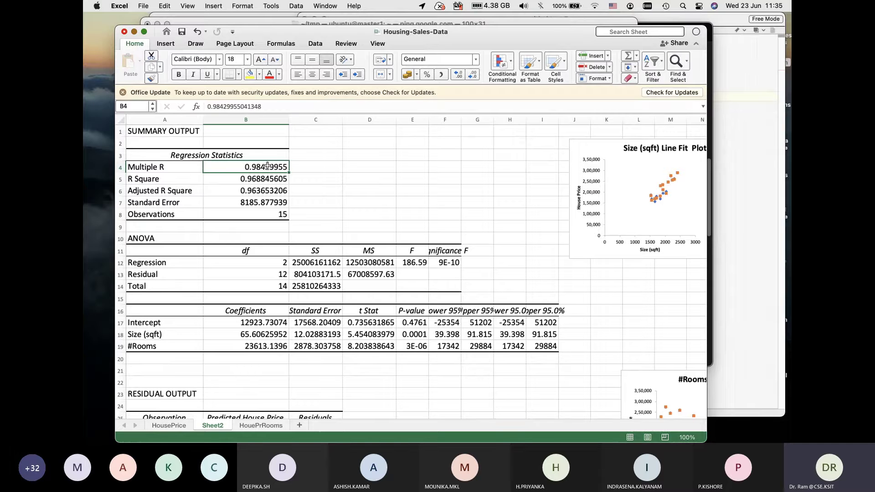
Step: Examine the R Square value and the Intercept and #Rooms coefficients in the two-variable regression output
left_click(245, 179)
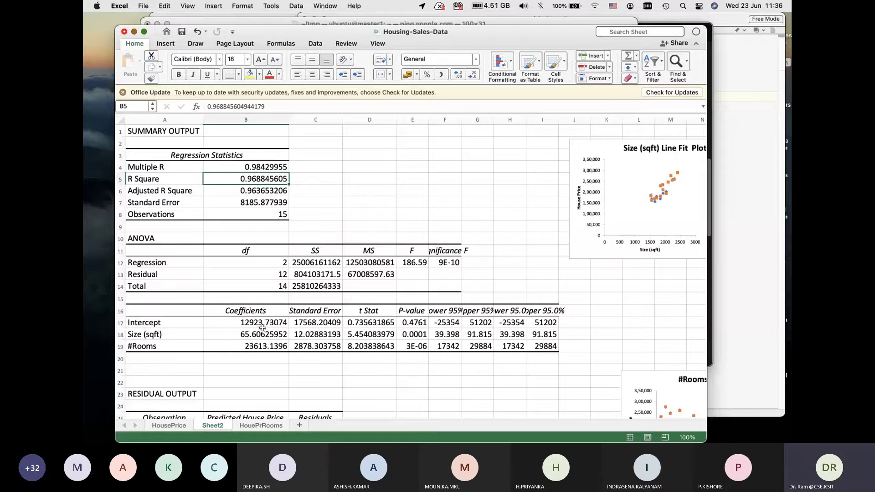
key("super+Tab")
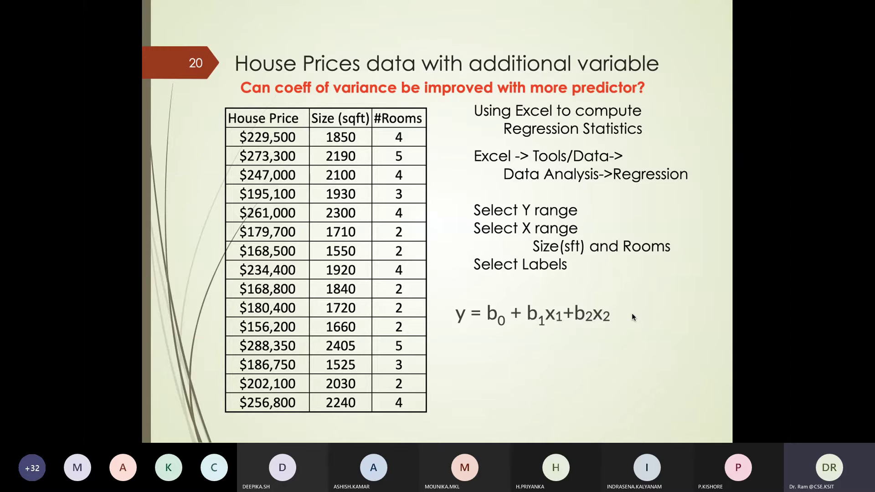
key("super+Tab")
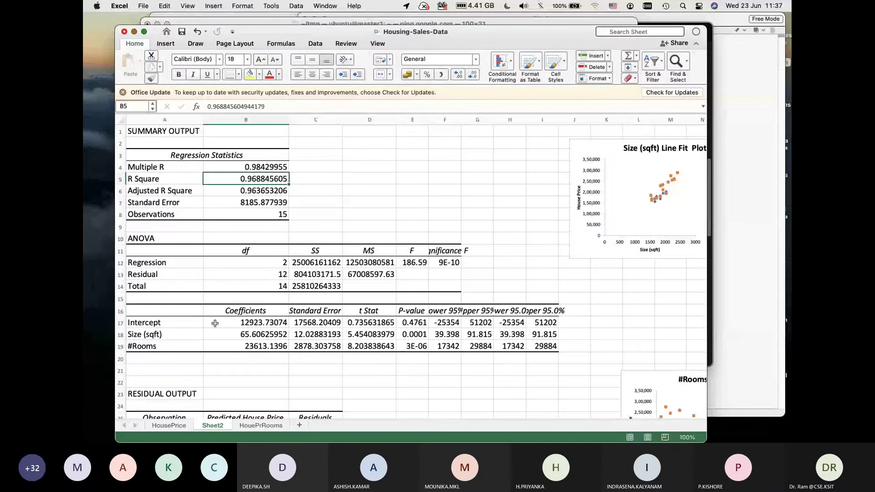
left_click(251, 325)
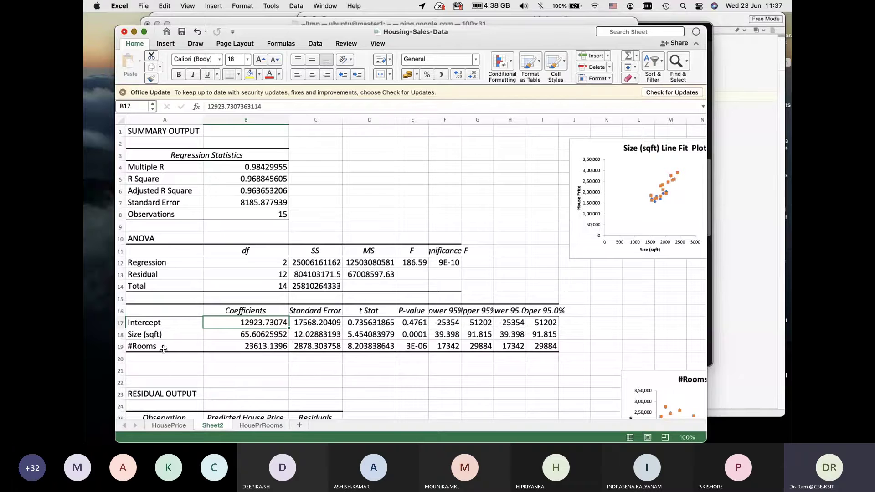
left_click(271, 350)
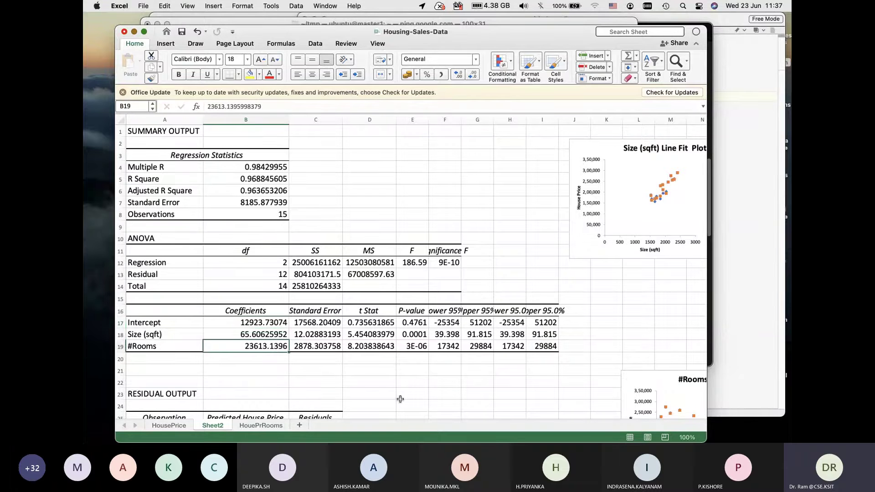
key("super+Tab")
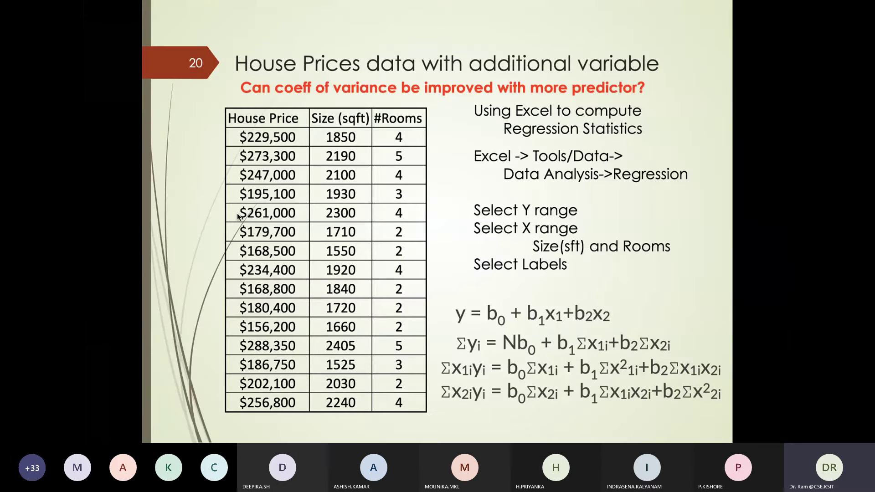
key("Right")
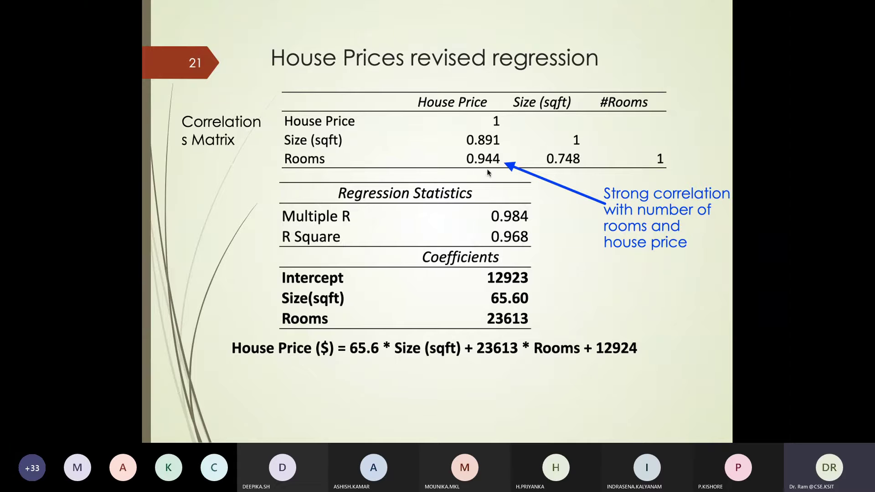
left_click(590, 263)
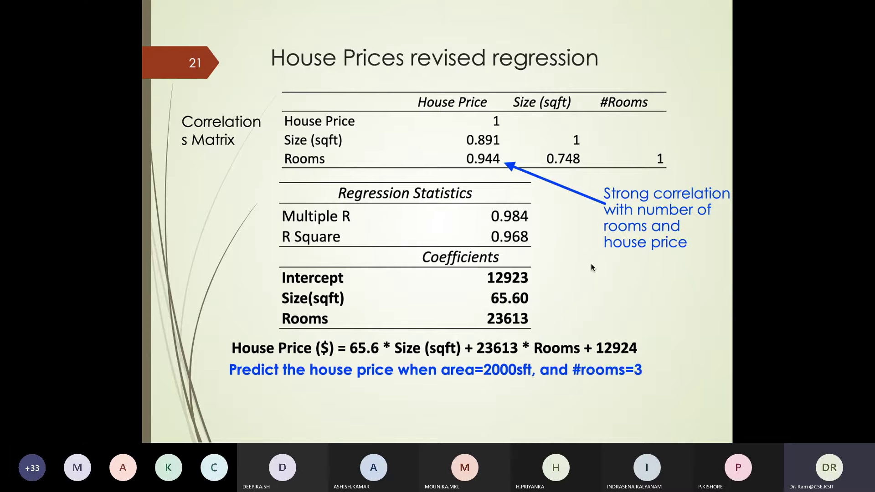
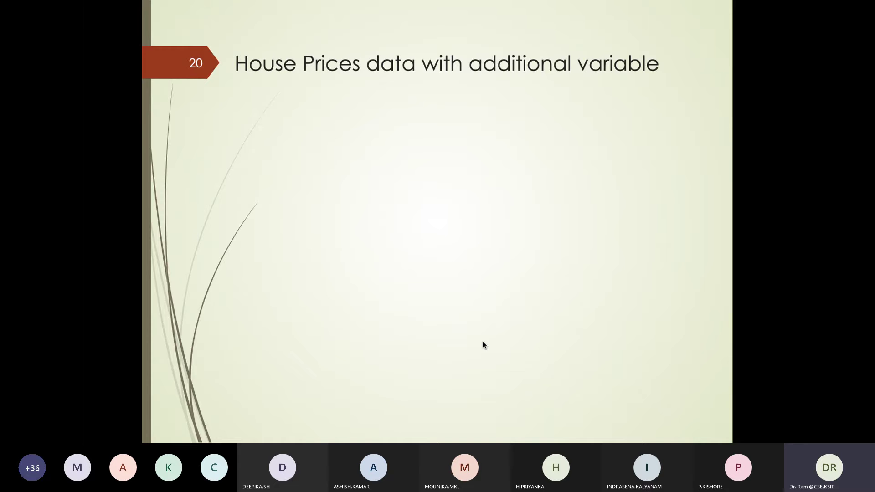
left_click(484, 345)
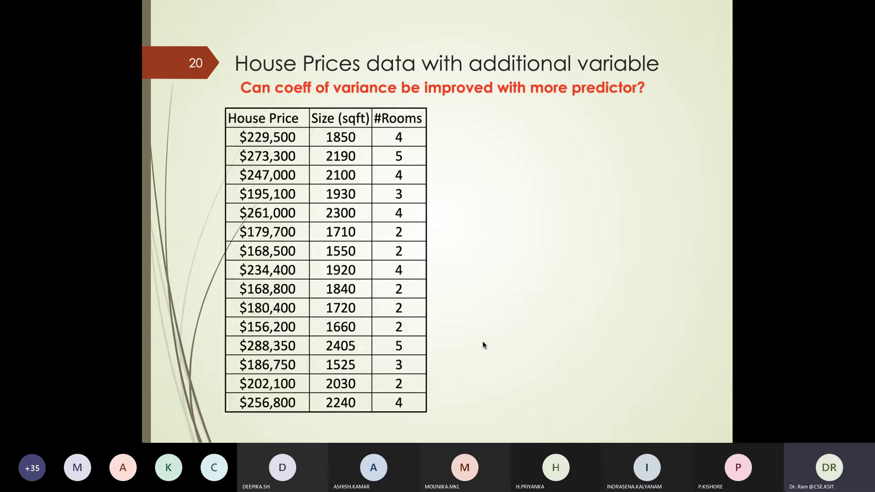
key("Left")
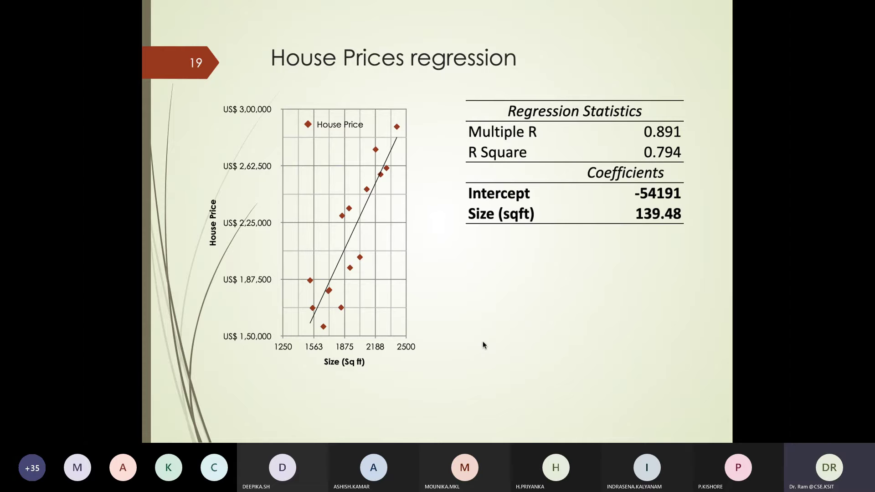
key("Left")
key("Left")
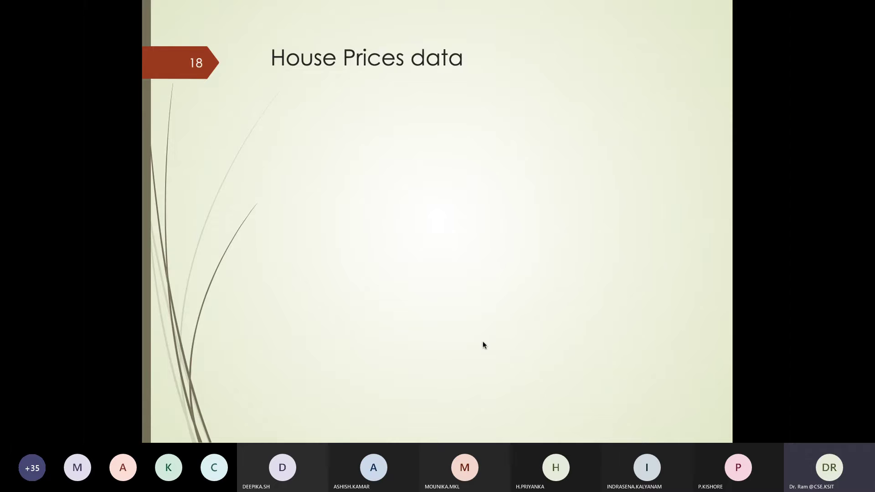
key("Left")
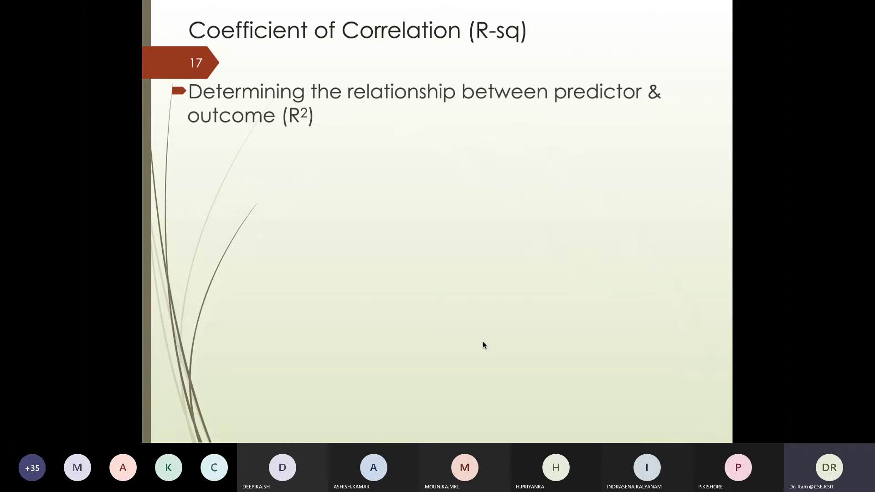
key("Left")
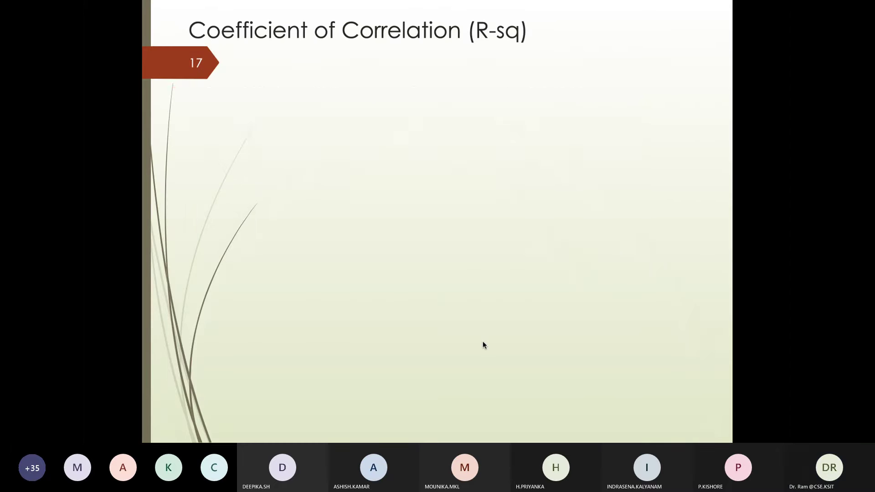
key("Left")
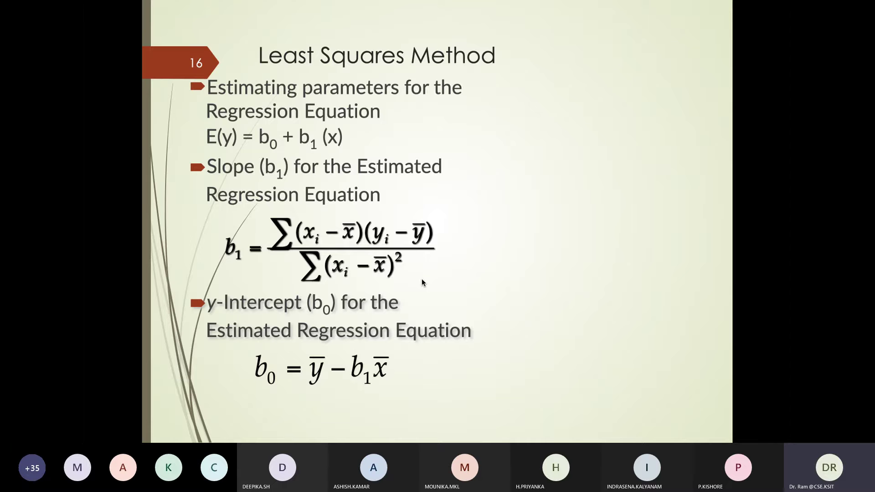
Step: Switch to Excel and unhide the columns between D and I on the HousePrice sheet
key("super+Tab")
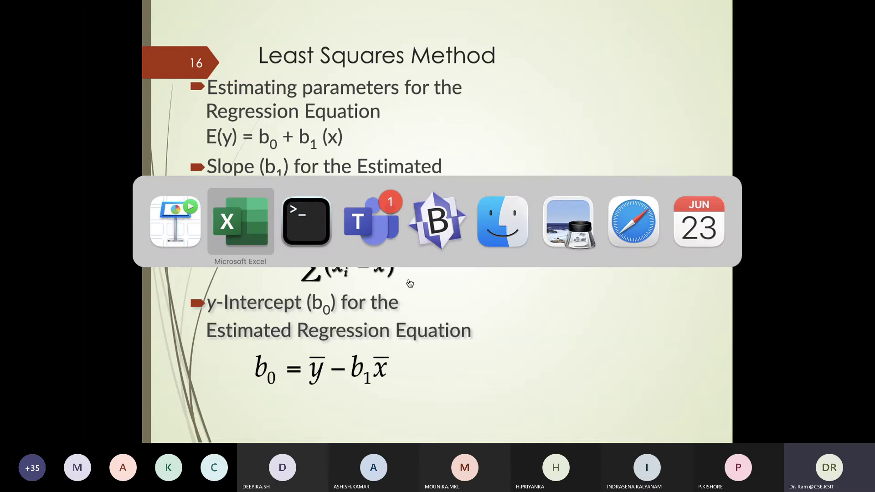
left_click(250, 226)
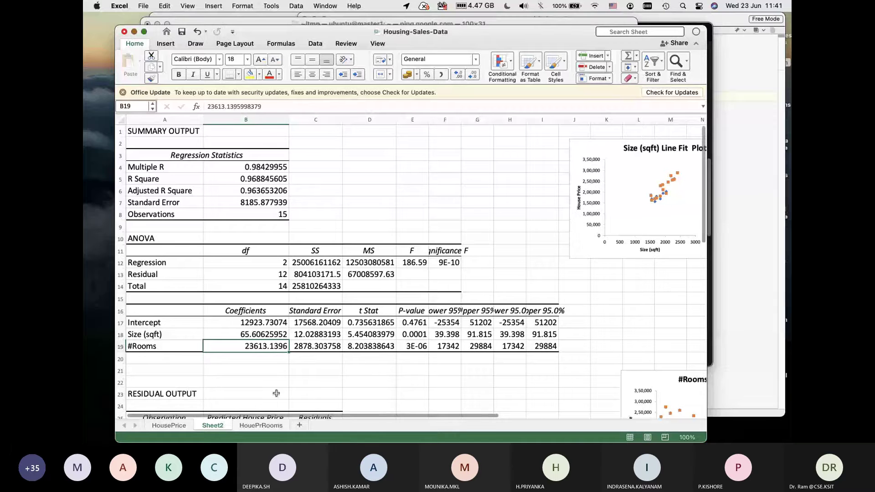
left_click(169, 425)
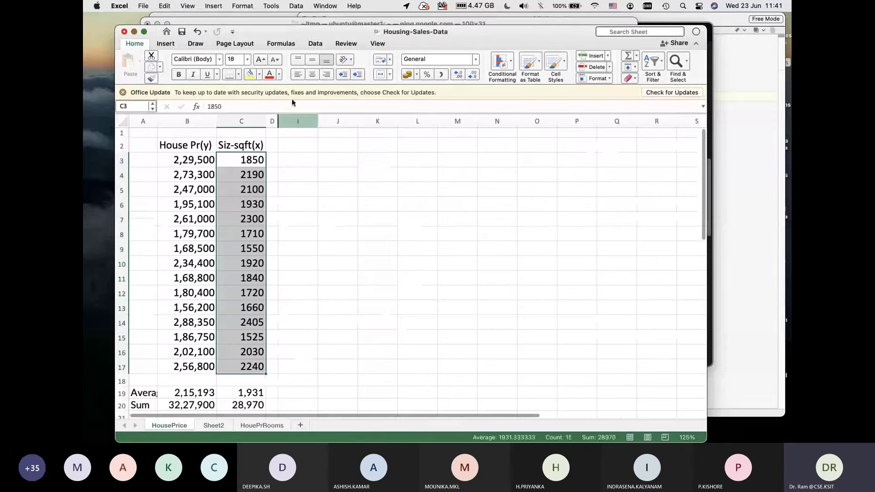
left_click(273, 119)
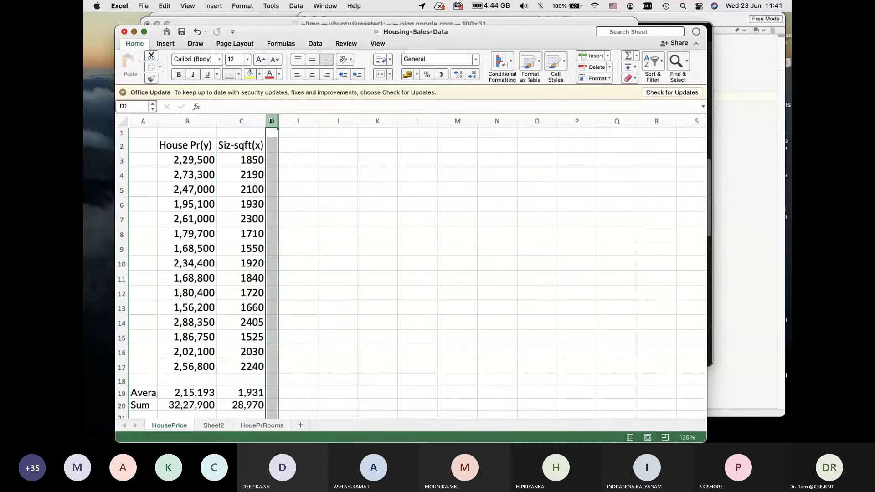
left_click_drag(267, 121, 292, 121)
right_click(292, 120)
left_click(326, 243)
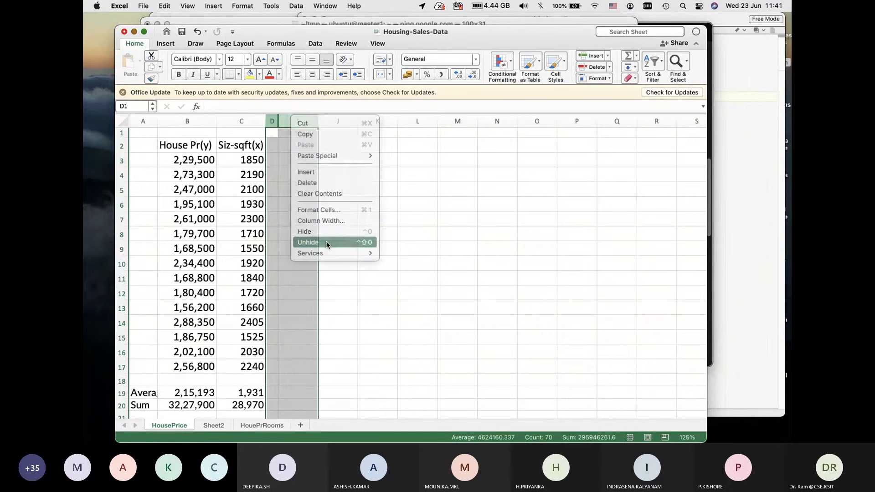
Step: Examine the average size formula and the xi-x̄, yi-ȳ, (xi-x̄)(yi-ȳ) and (xi-x̄)^2 columns on the HousePrice sheet
left_click(289, 163)
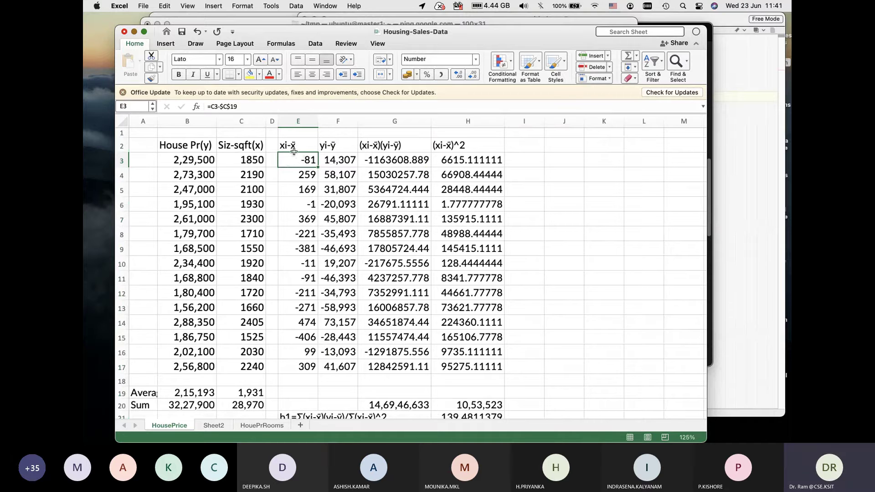
left_click(251, 394)
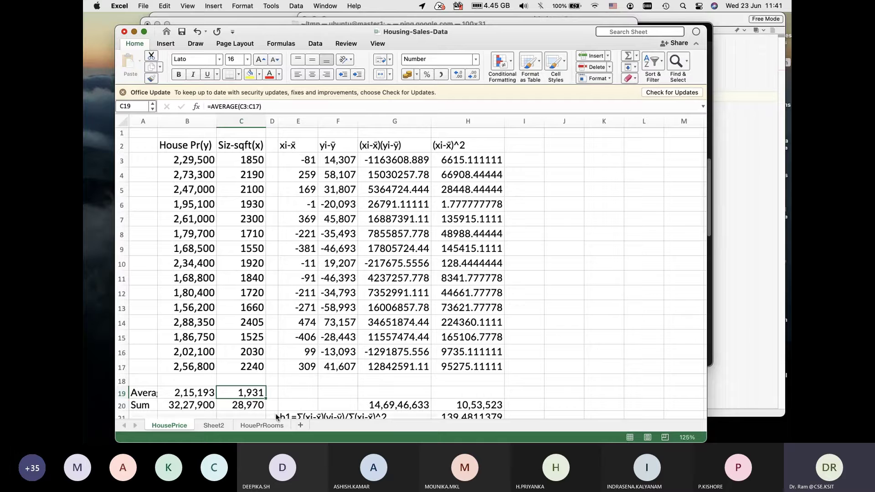
left_click(297, 146)
left_click_drag(297, 146, 314, 361)
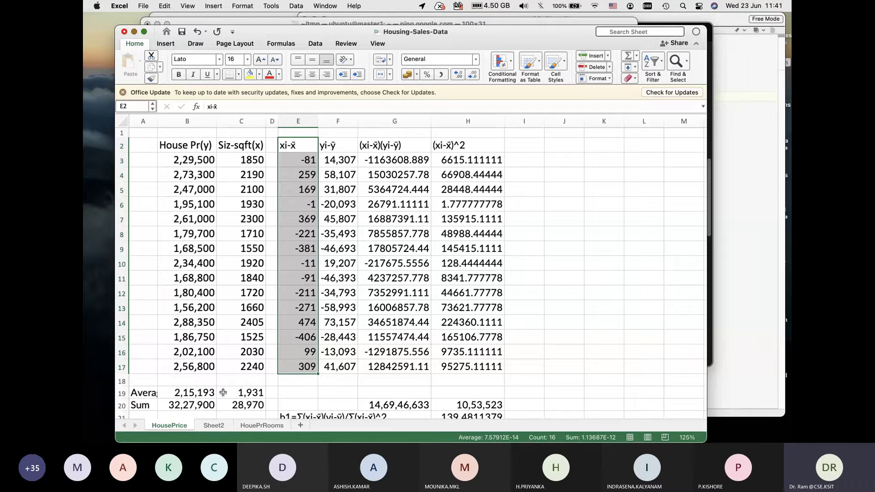
left_click_drag(331, 146, 350, 370)
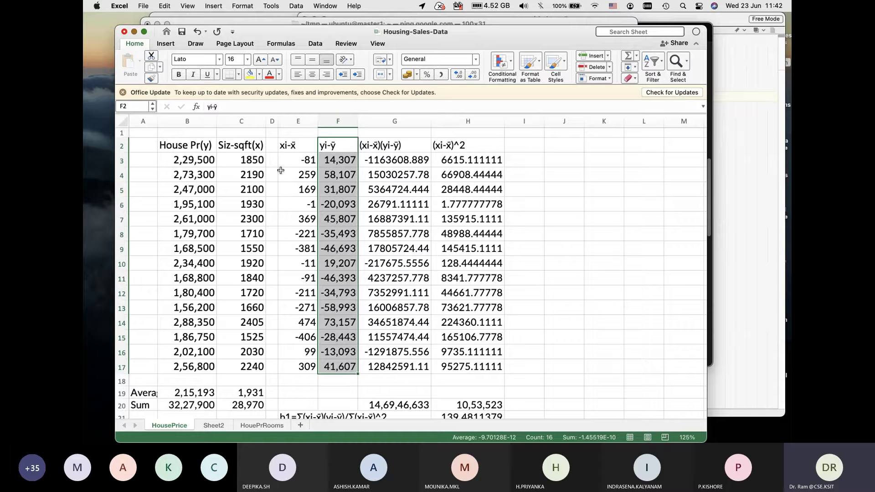
left_click_drag(287, 147, 288, 146)
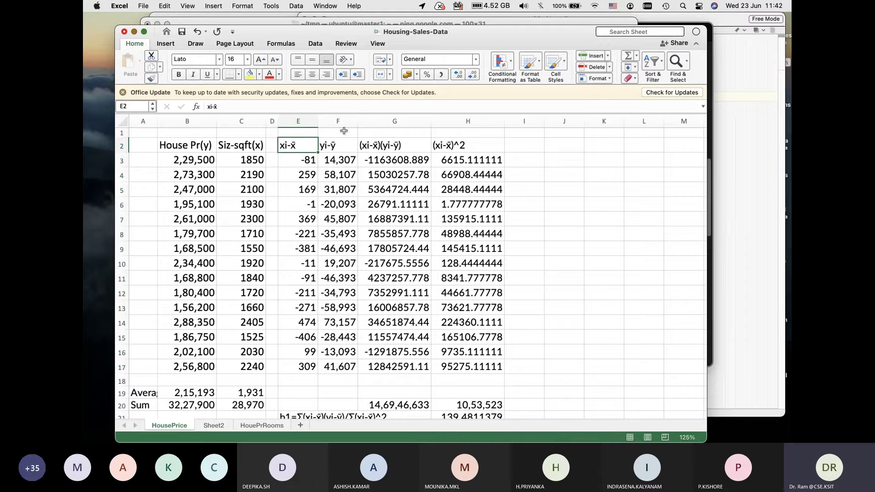
left_click(364, 146)
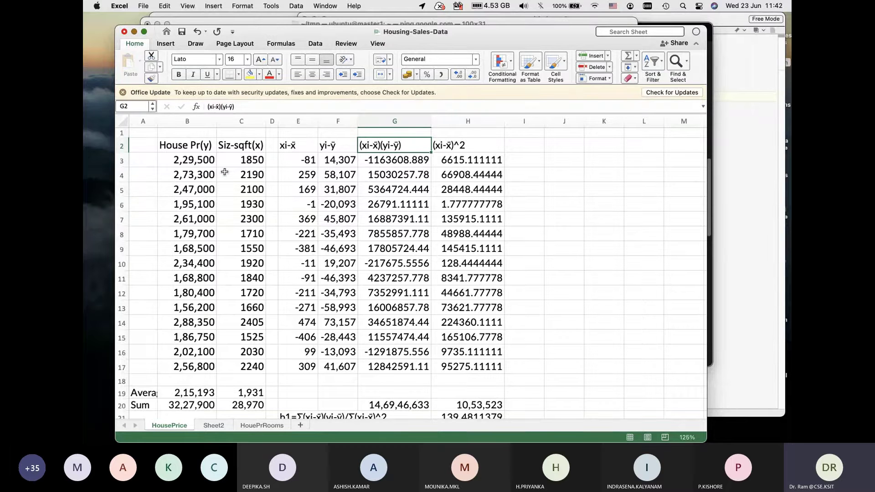
left_click_drag(380, 157, 419, 366)
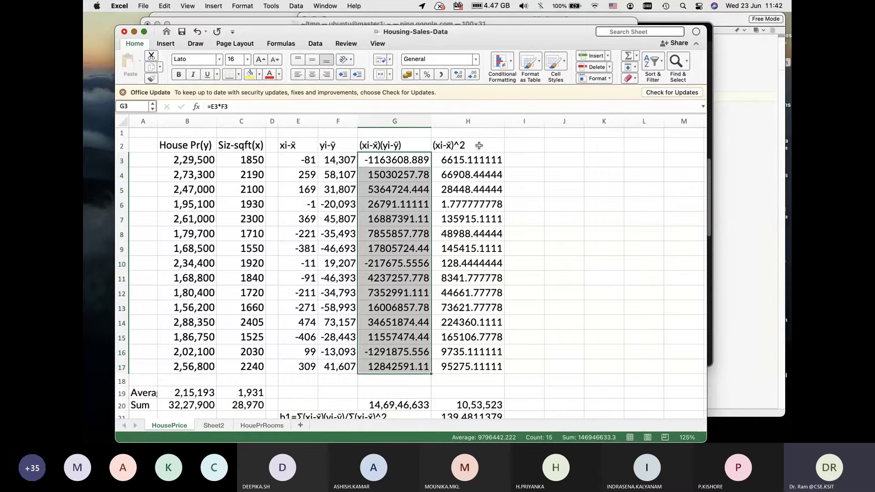
left_click_drag(470, 145, 476, 368)
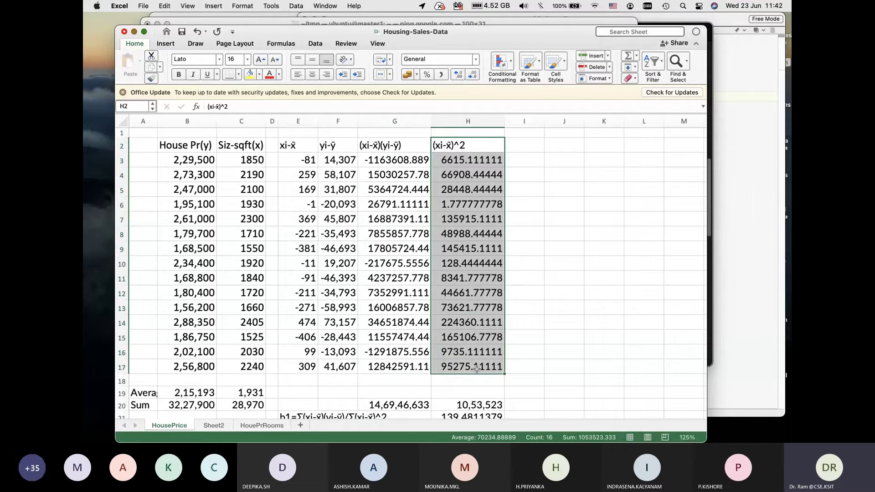
Step: Inspect the sum formulas in G20 and H20 and the b1 slope label and formula in row 21
left_click(393, 402)
scroll(393, 402, "down", 4)
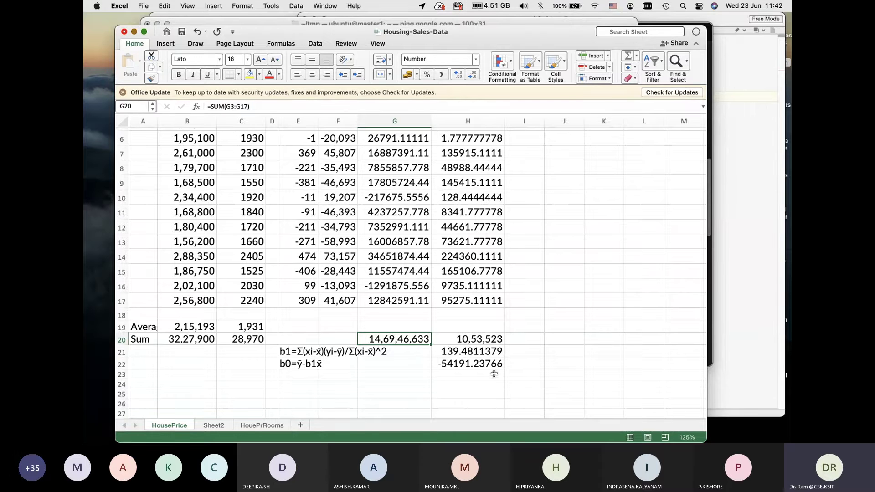
left_click(477, 341)
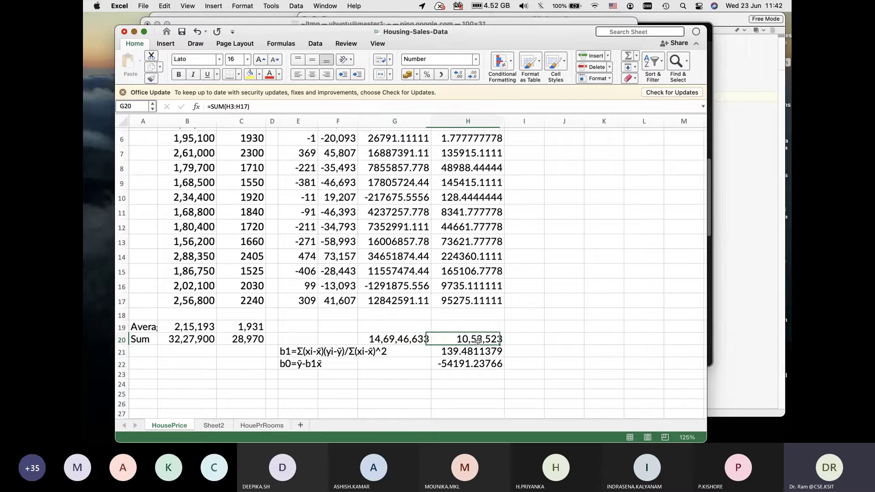
left_click(283, 353)
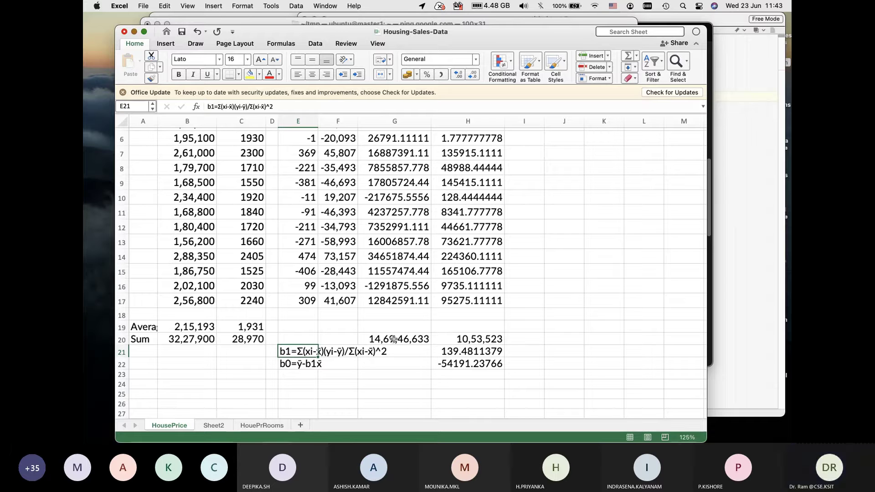
left_click(449, 352)
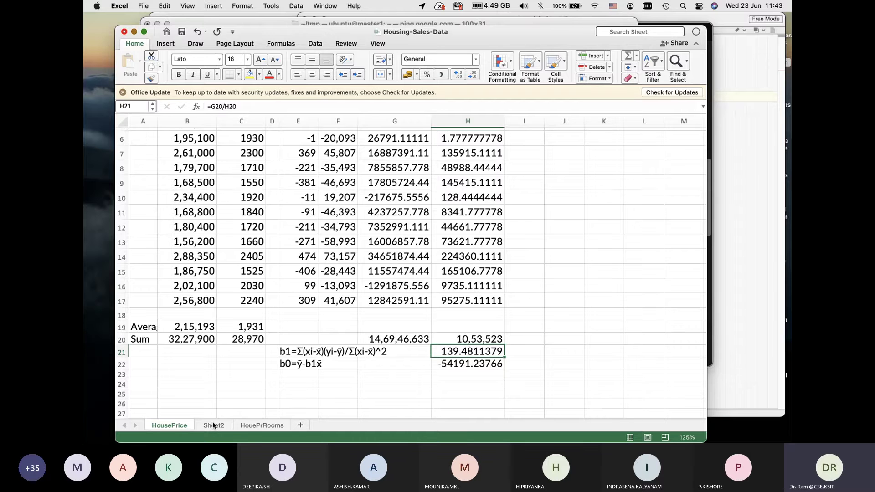
key("super+Tab")
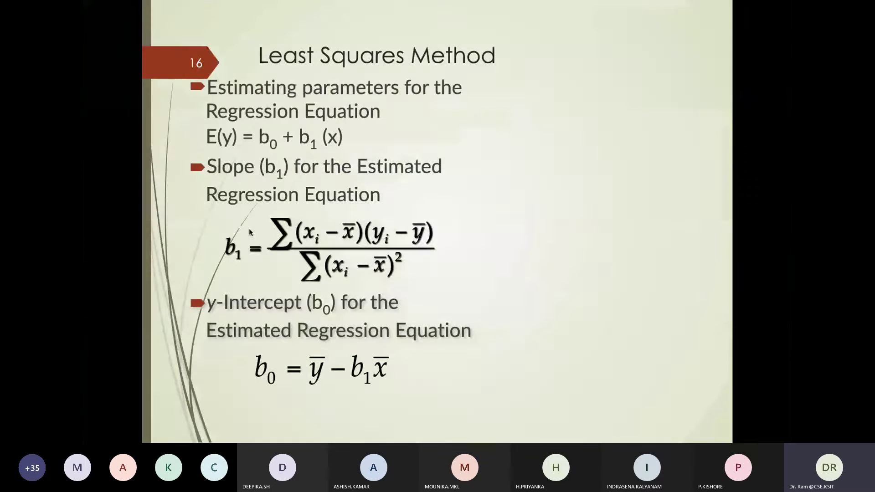
left_click(249, 229)
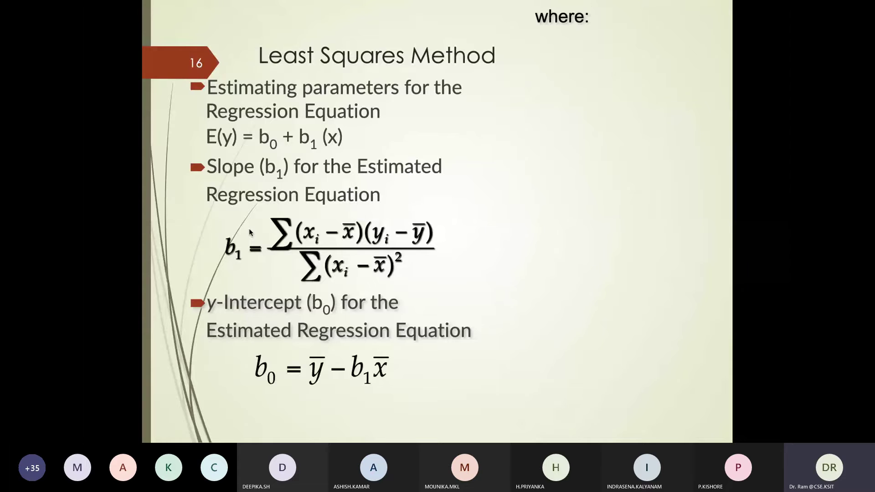
left_click(248, 229)
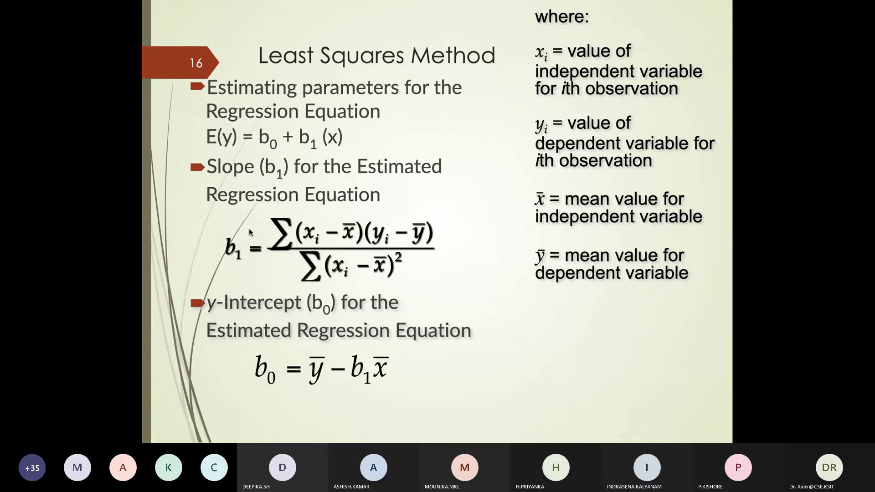
Step: Advance the slideshow from the Least Squares Method slide to the House Prices regression slide
left_click(249, 229)
left_click(249, 228)
left_click(249, 229)
left_click(249, 228)
left_click(249, 228)
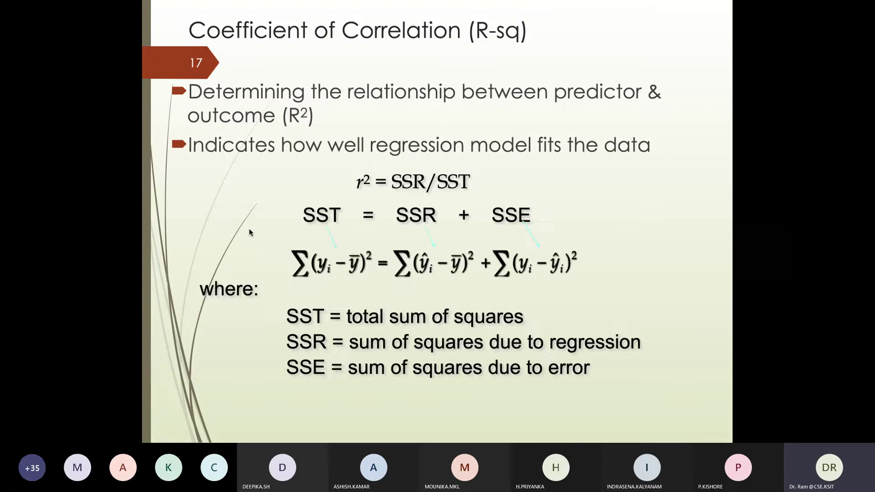
left_click(249, 228)
left_click(248, 228)
left_click(248, 229)
left_click(249, 228)
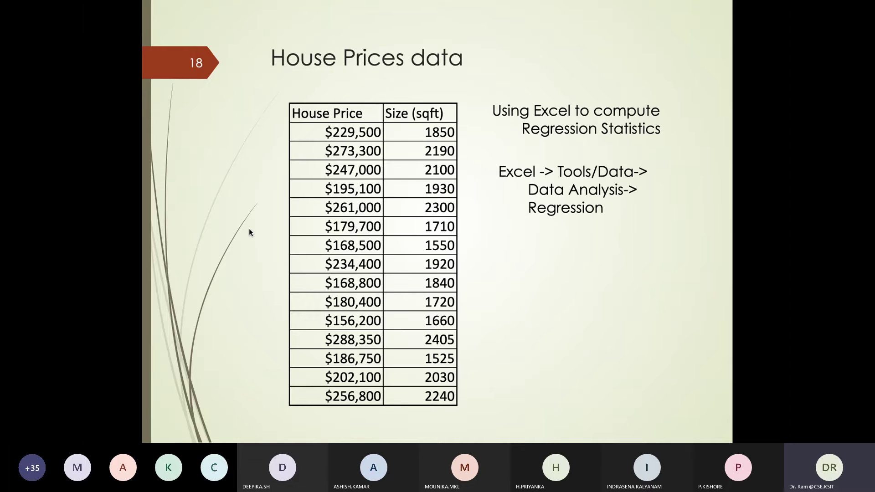
left_click(249, 228)
left_click(249, 228)
left_click(249, 228)
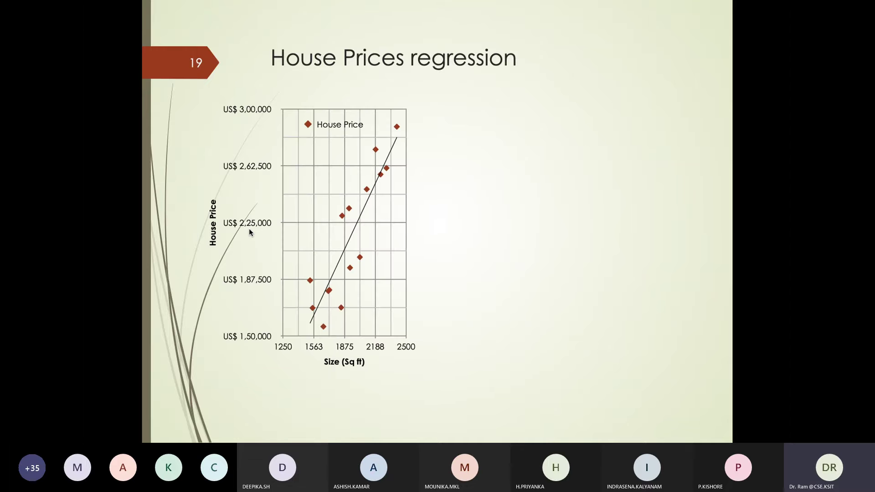
Step: Reveal the regression statistics, the Intercept and Size (sqft) coefficients and the "Compute from basics (using Excel)" note on the House Prices regression slide
left_click(249, 229)
left_click(249, 229)
left_click(249, 228)
left_click(249, 229)
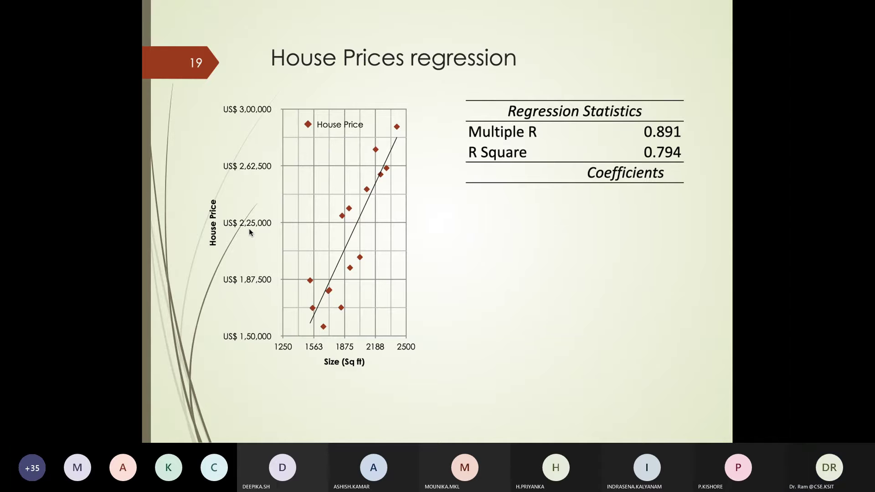
left_click(249, 228)
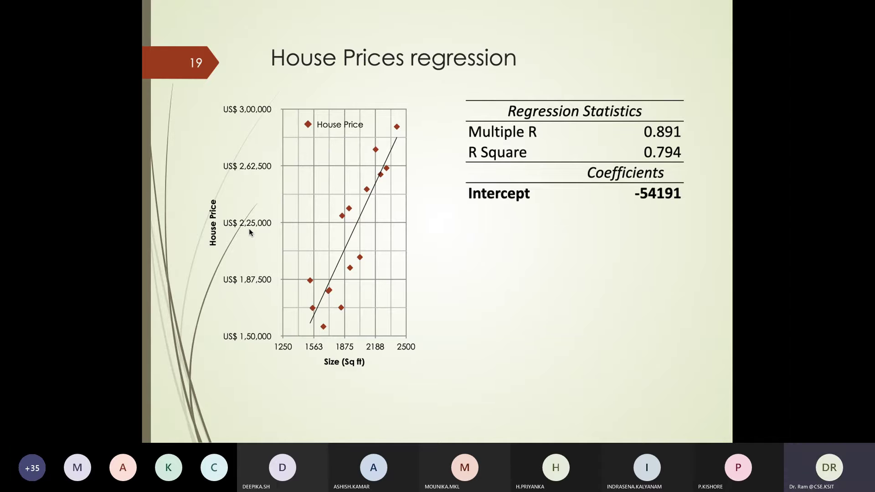
left_click(249, 229)
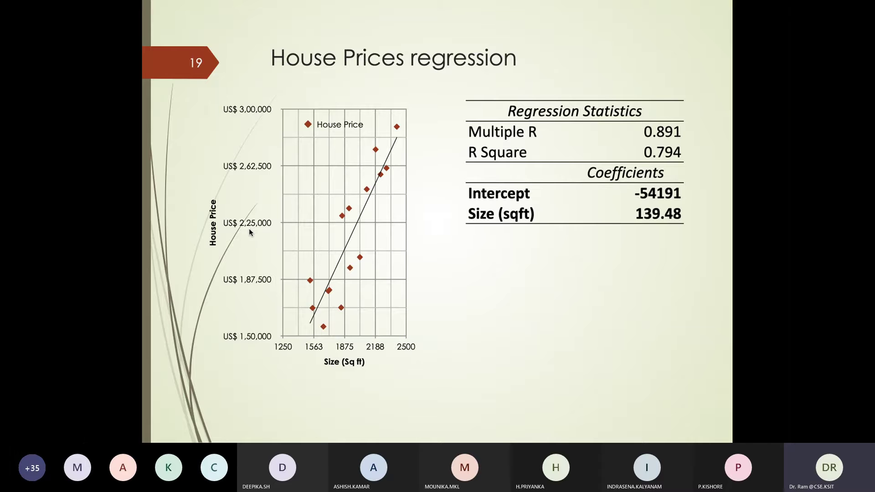
left_click(249, 232)
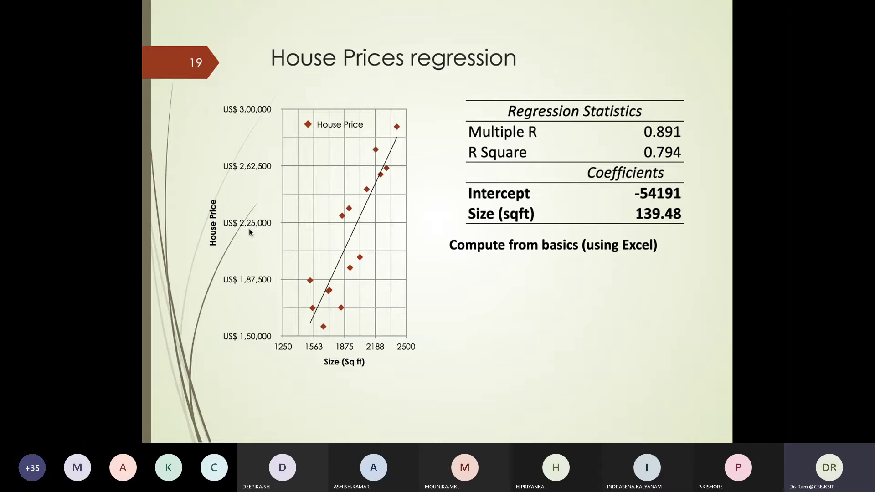
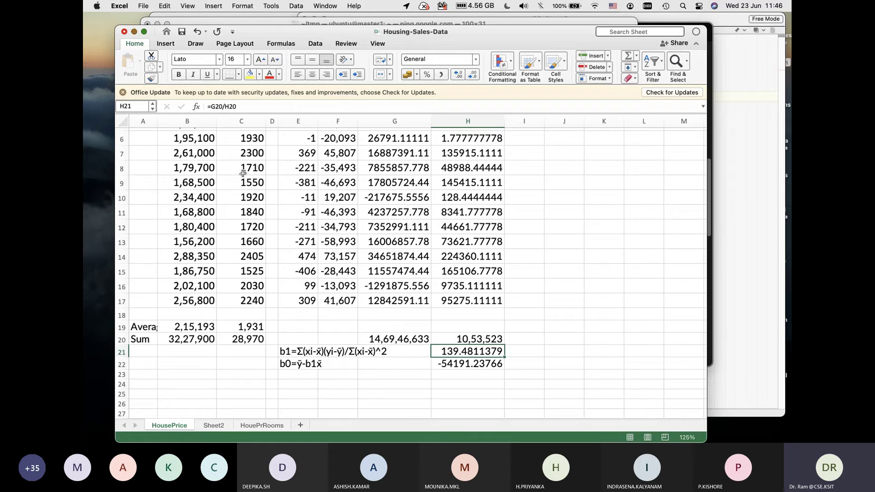
Step: Switch to Excel, close the Housing-Sales-Data workbook and open the recent workbook Temp-Energy-Consumption
left_click(242, 172)
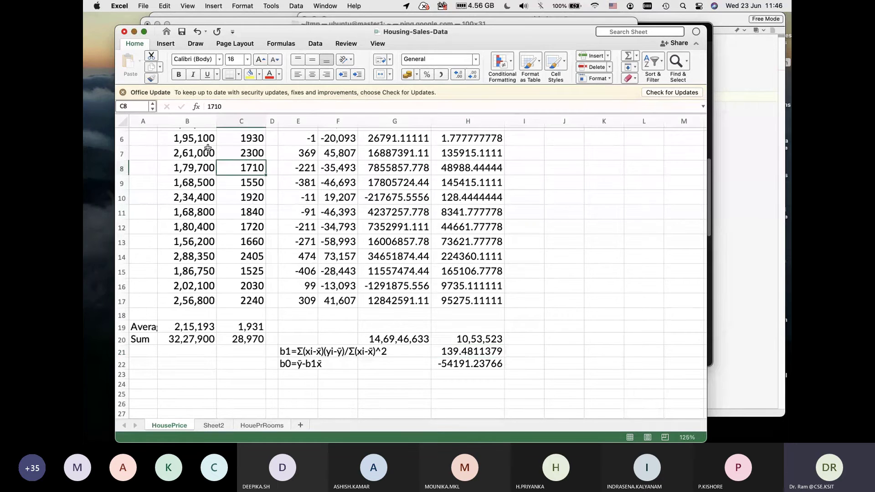
left_click(124, 32)
left_click(399, 259)
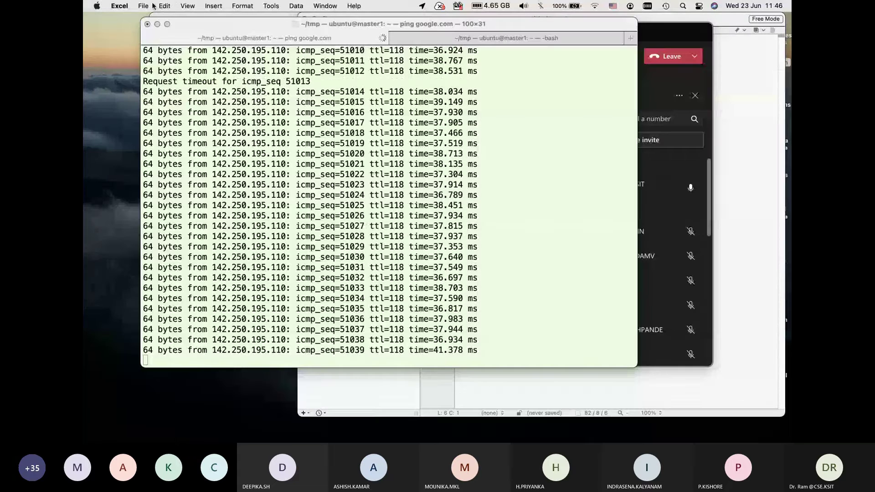
left_click(144, 5)
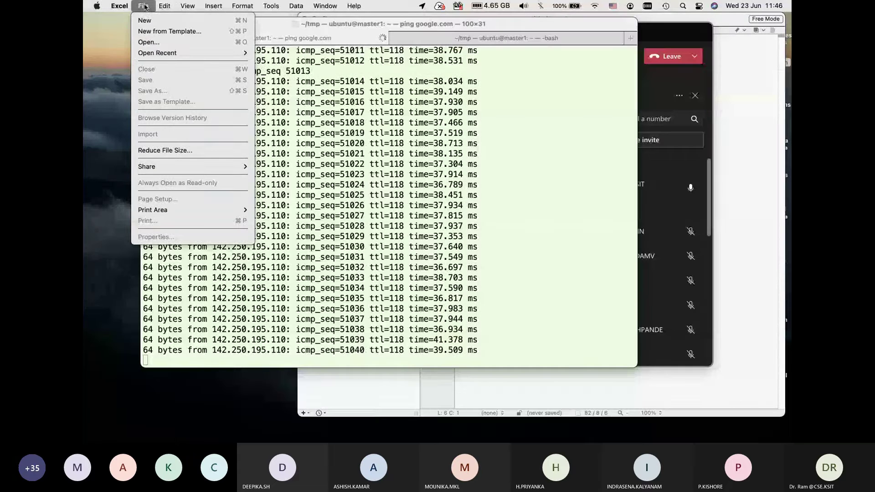
mouse_move(162, 56)
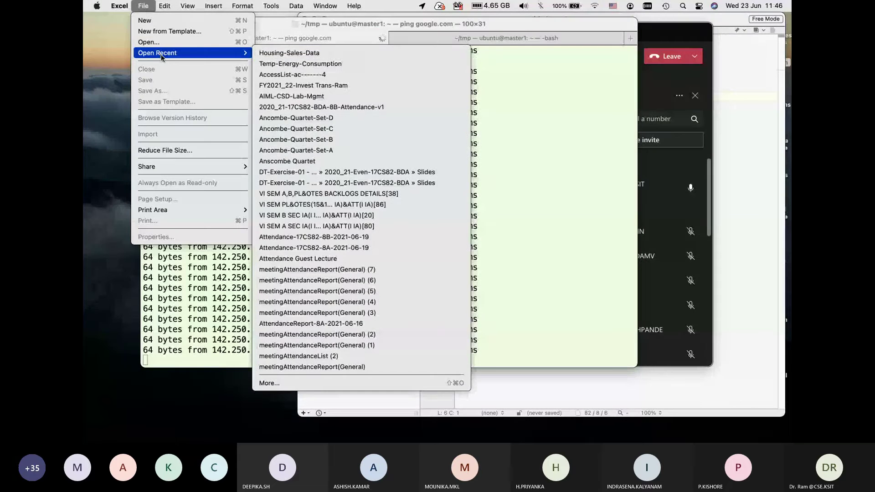
left_click(288, 65)
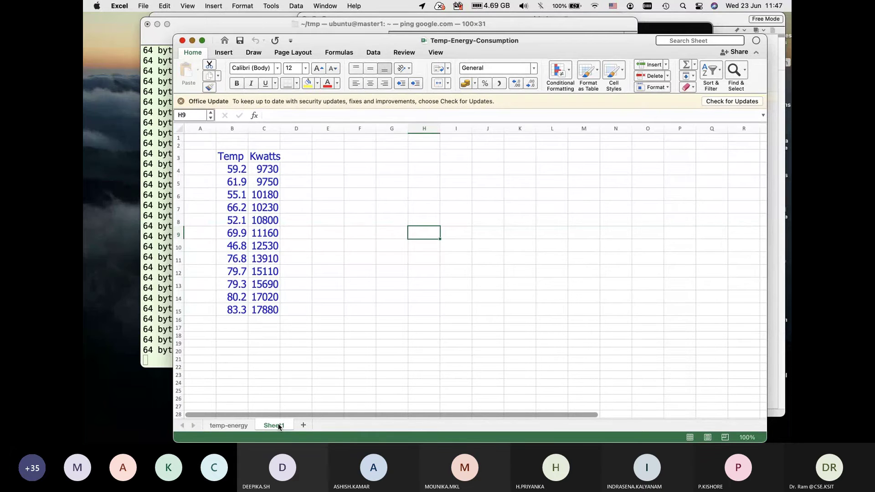
Step: Insert a markers-only scatter chart of the Temp and Kwatts data in B3:C15 on Sheet1
left_click(233, 426)
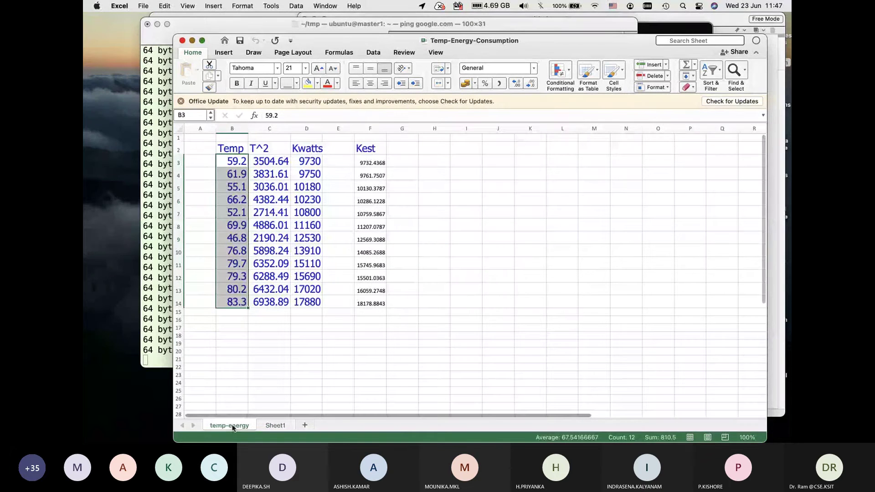
left_click(275, 425)
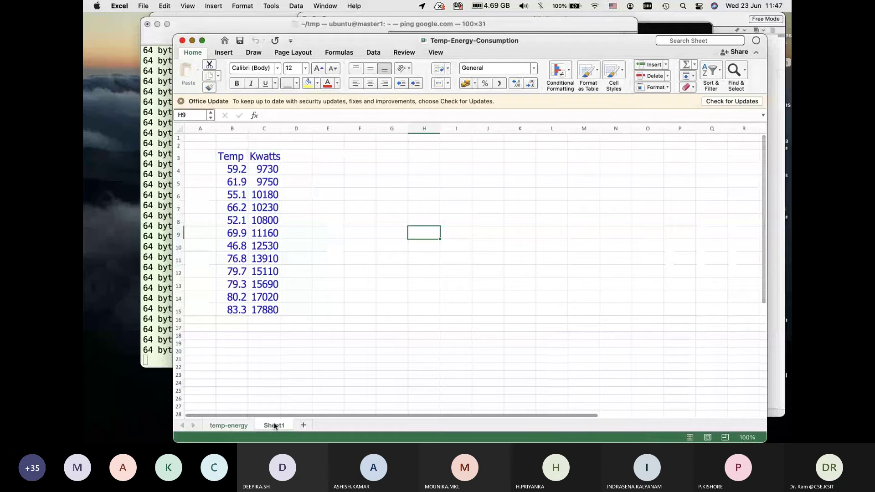
left_click(252, 168)
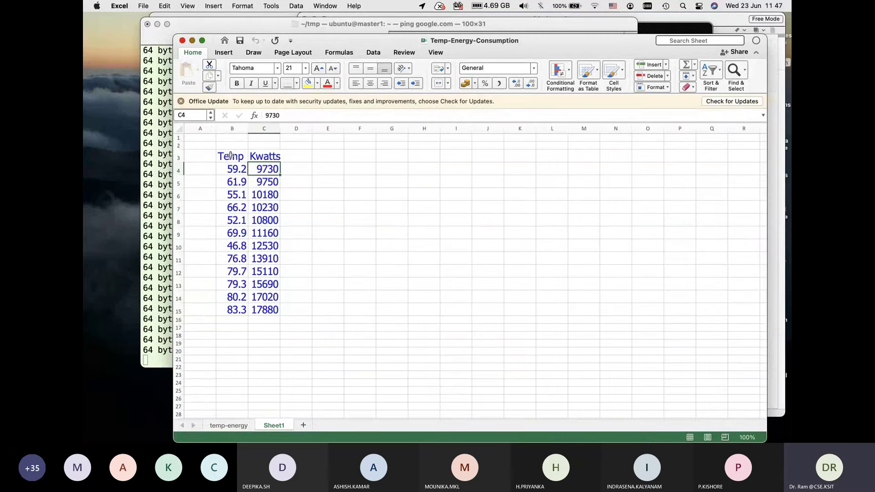
left_click_drag(230, 155, 276, 313)
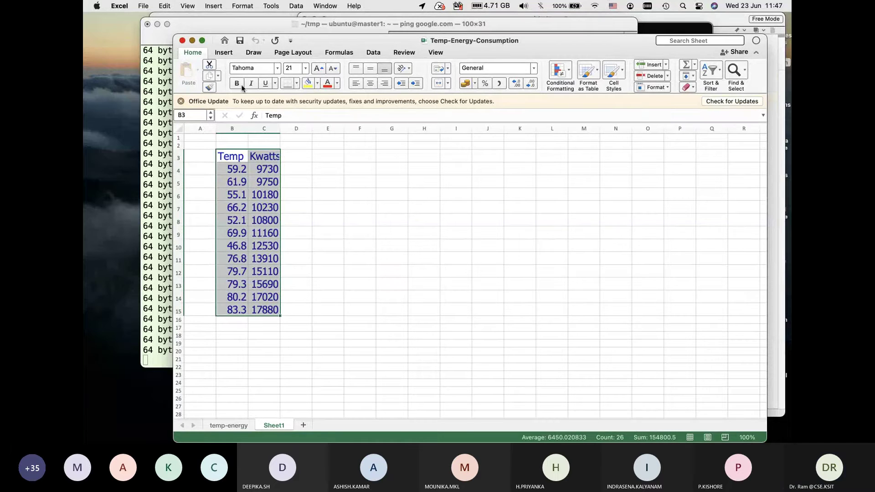
left_click(224, 52)
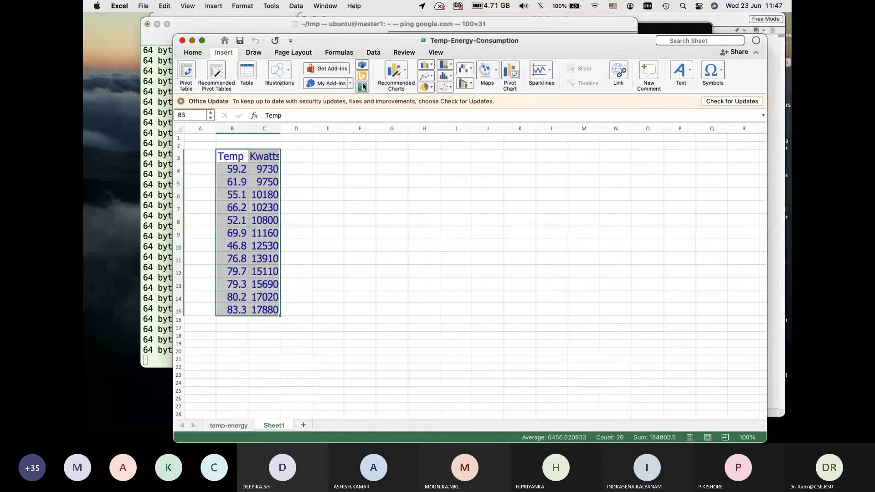
left_click(447, 87)
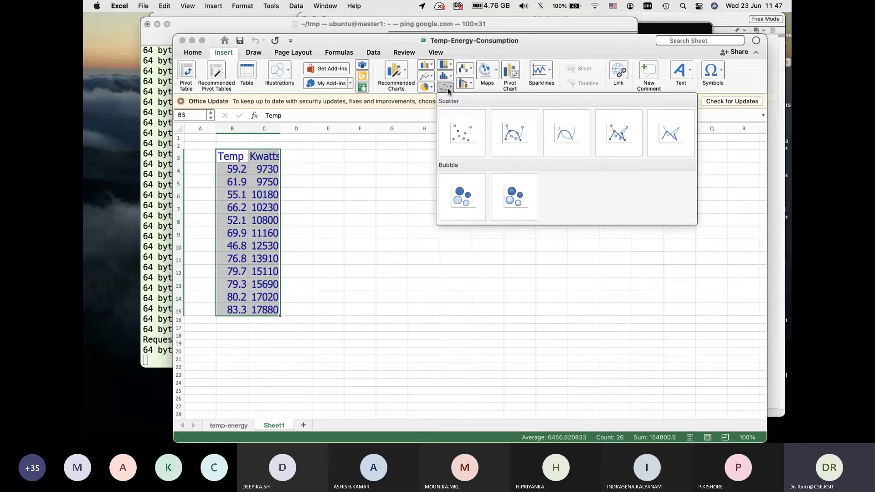
left_click(462, 128)
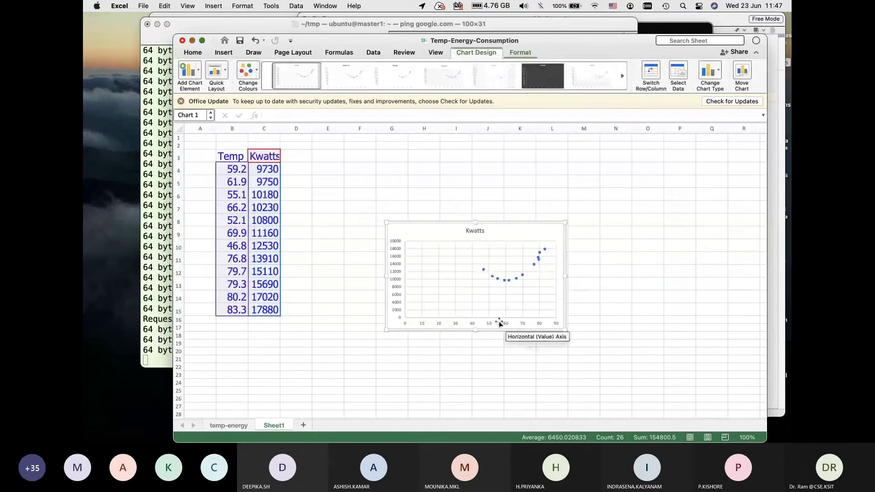
Step: Enlarge the Kwatts scatter chart so it extends to about column N and row 26
left_click(496, 324)
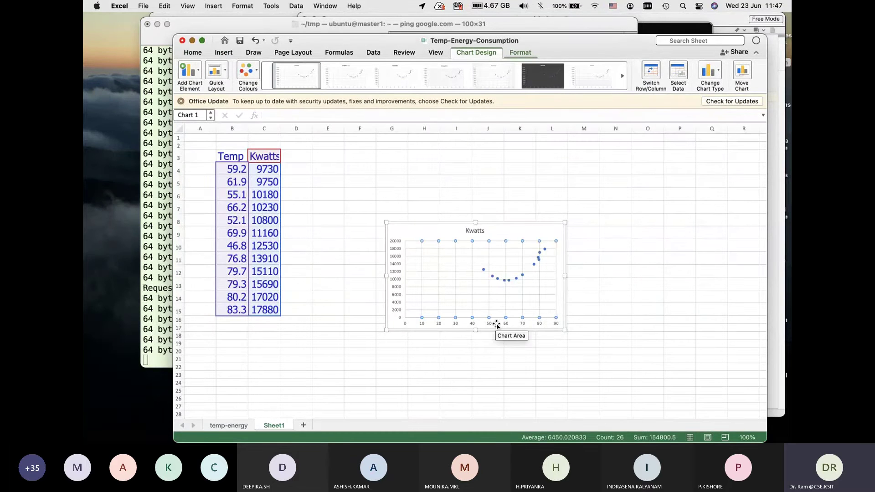
left_click(497, 324)
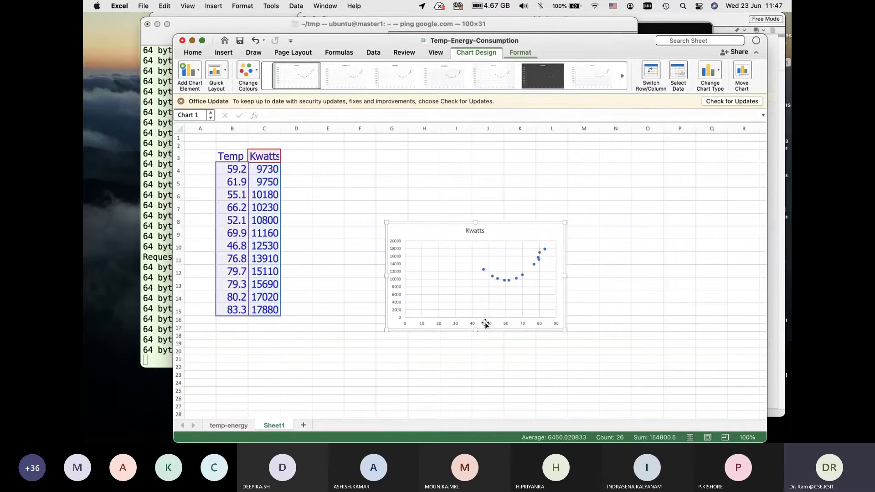
left_click_drag(565, 331, 643, 403)
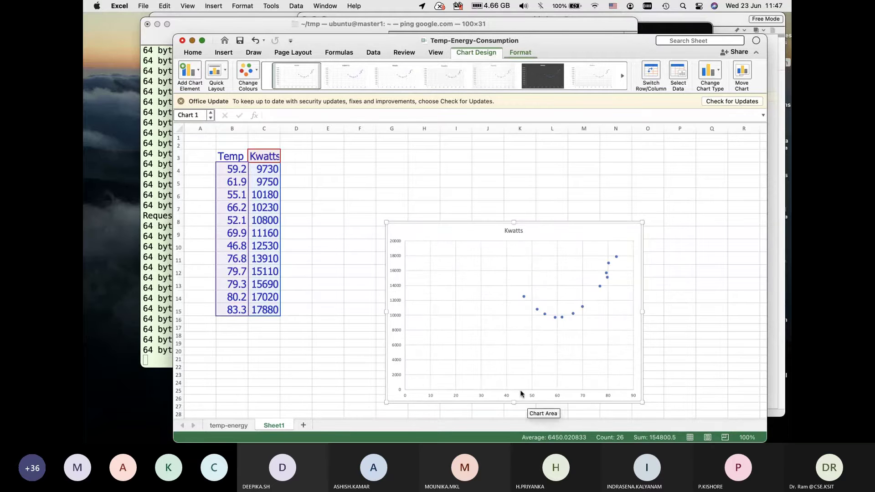
Step: Set the minimum bound of the chart's horizontal axis to 40 and close the axis formatting
left_click(506, 397)
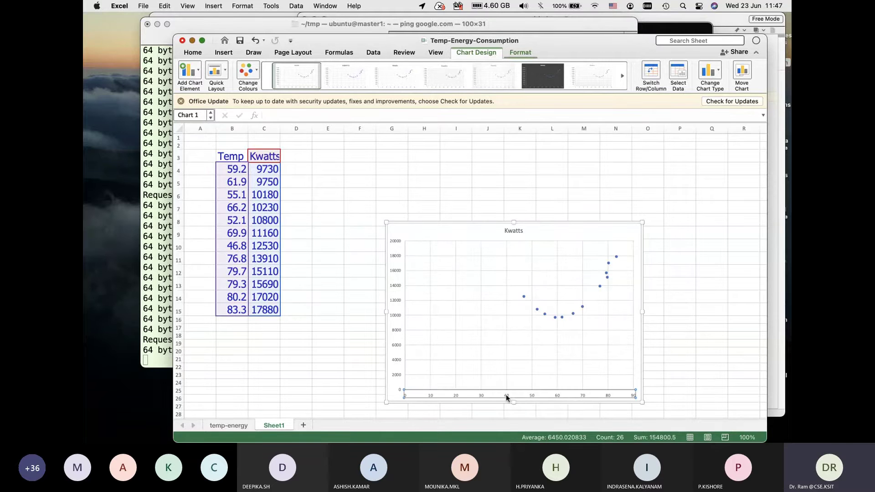
right_click(507, 398)
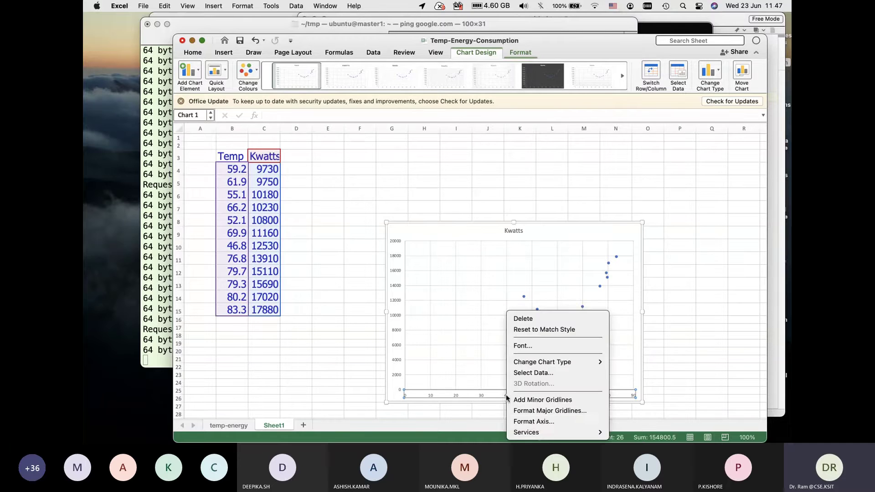
left_click(532, 419)
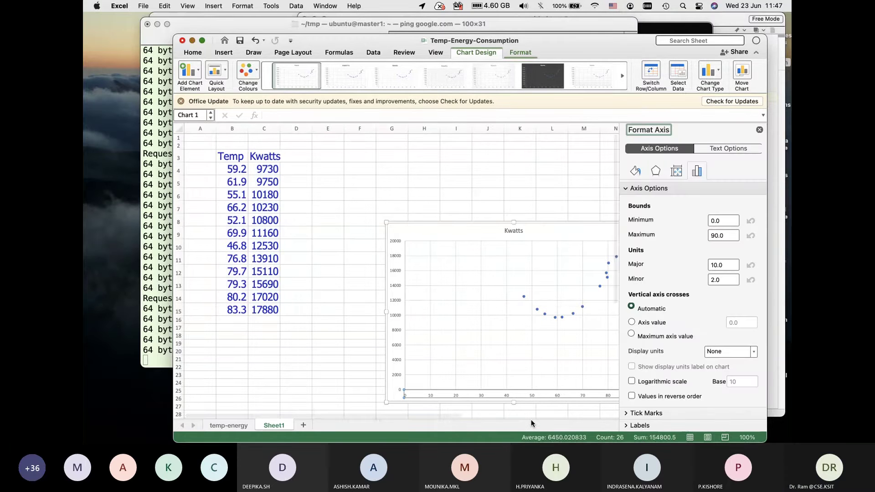
left_click(724, 220)
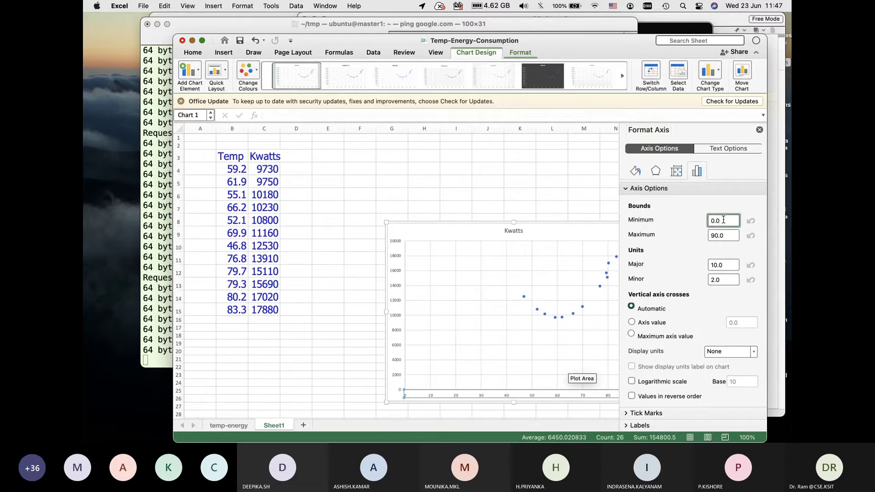
key("BackSpace")
type("40")
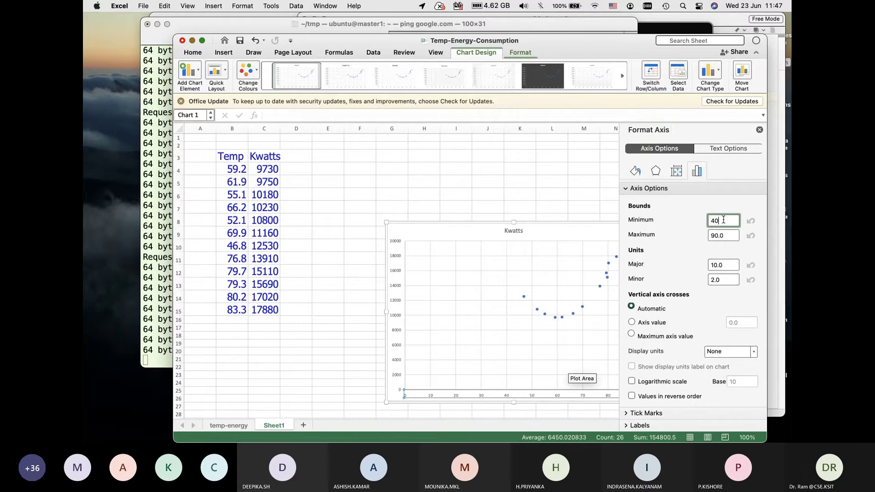
key("Return")
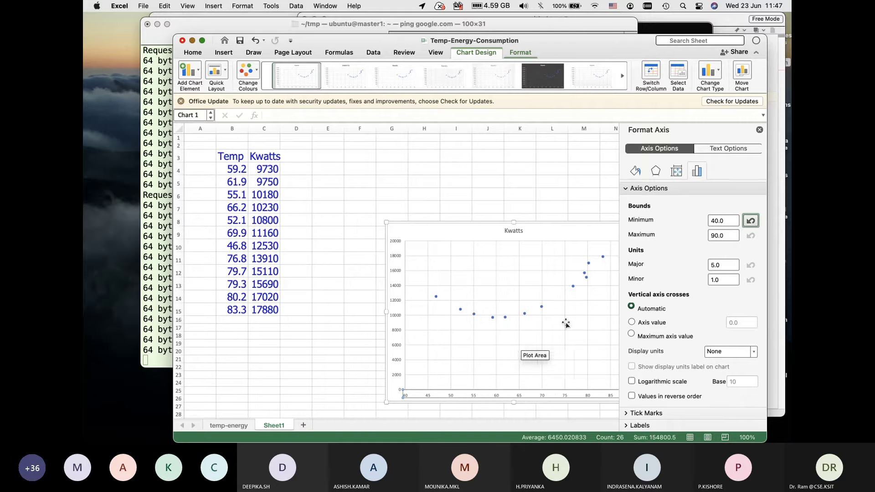
left_click(760, 130)
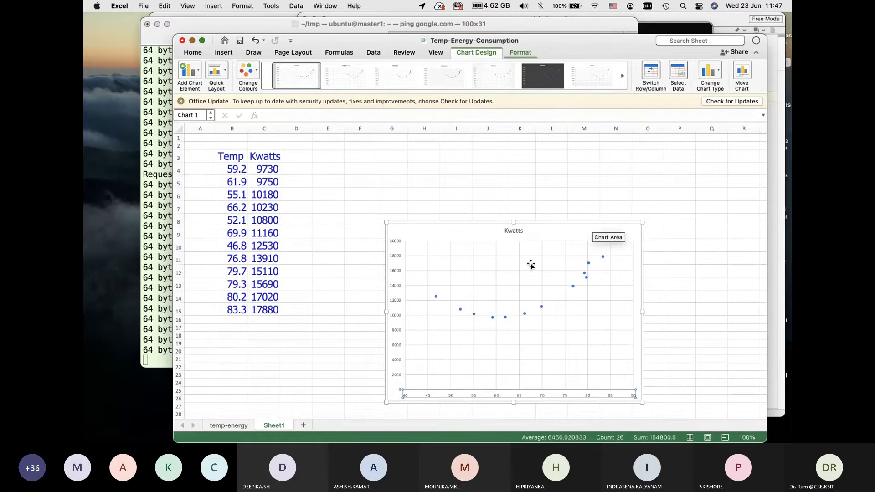
Step: Set the minimum bound of the chart's vertical axis to 5000
left_click(400, 274)
right_click(400, 274)
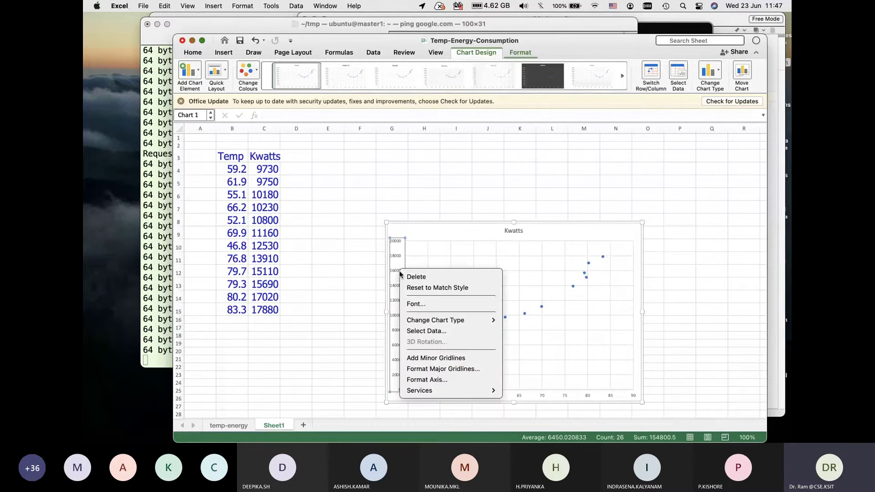
left_click(436, 380)
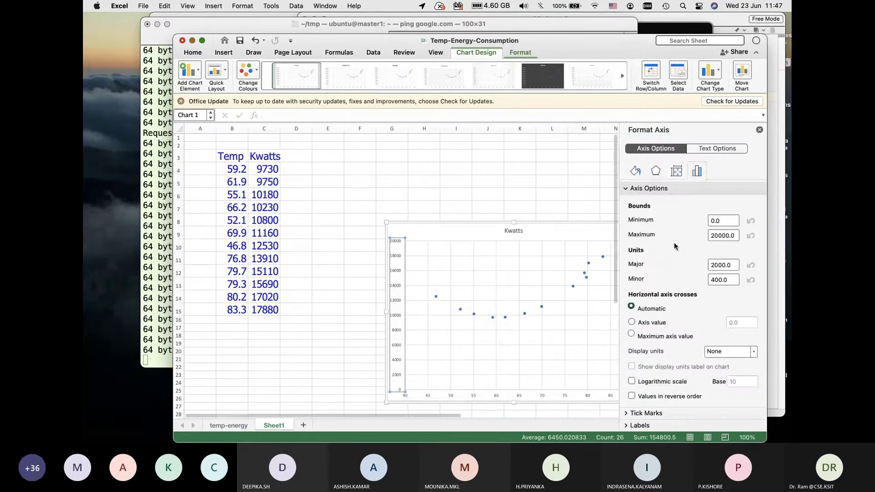
left_click(722, 220)
key("BackSpace")
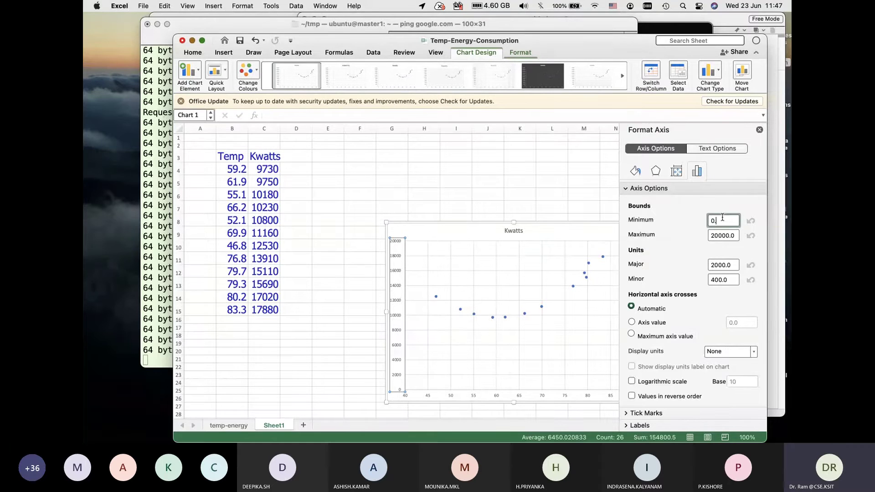
key("BackSpace")
key("BackSpace")
type("5000")
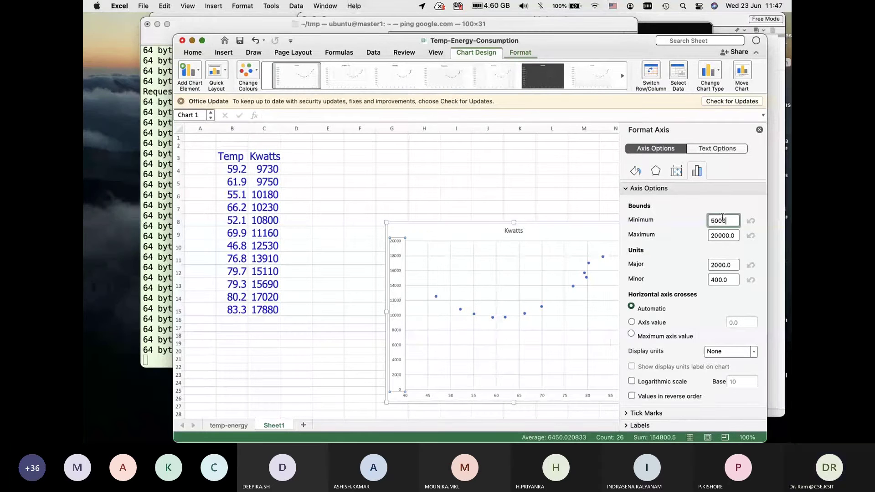
key("Return")
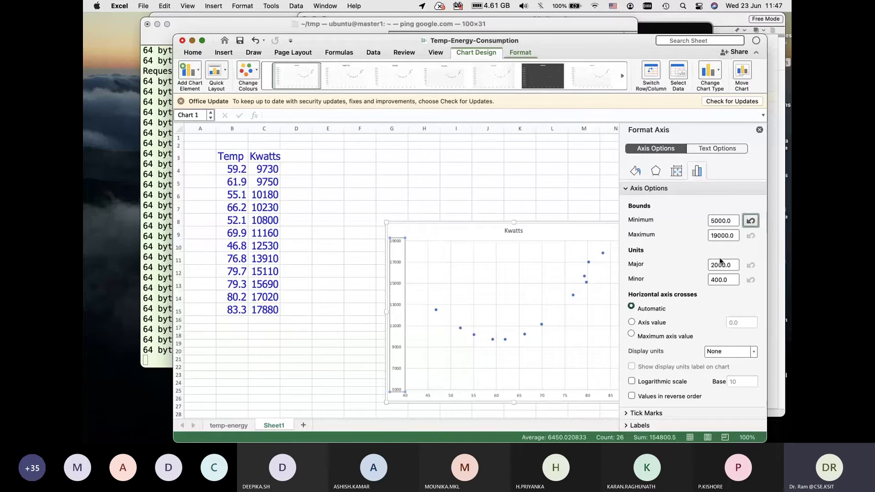
Step: Close the axis formatting and delete the Kwatts scatter chart from Sheet1
key("Tab")
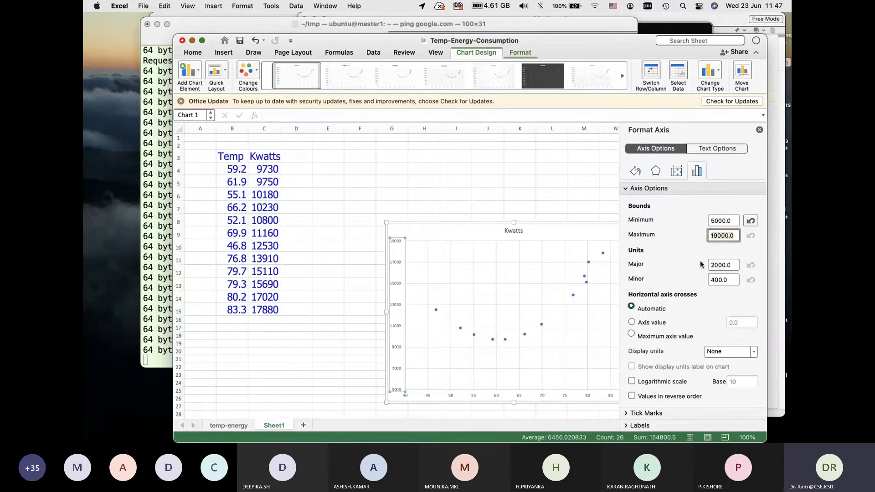
left_click(759, 130)
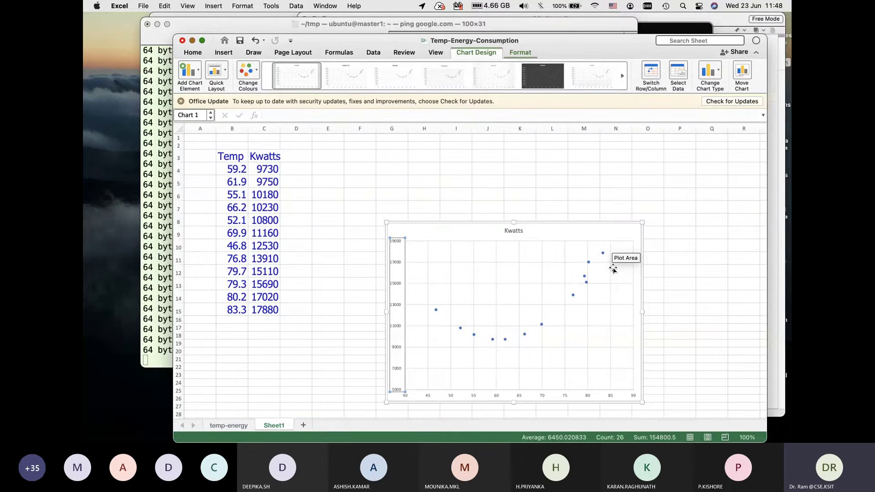
left_click(497, 222)
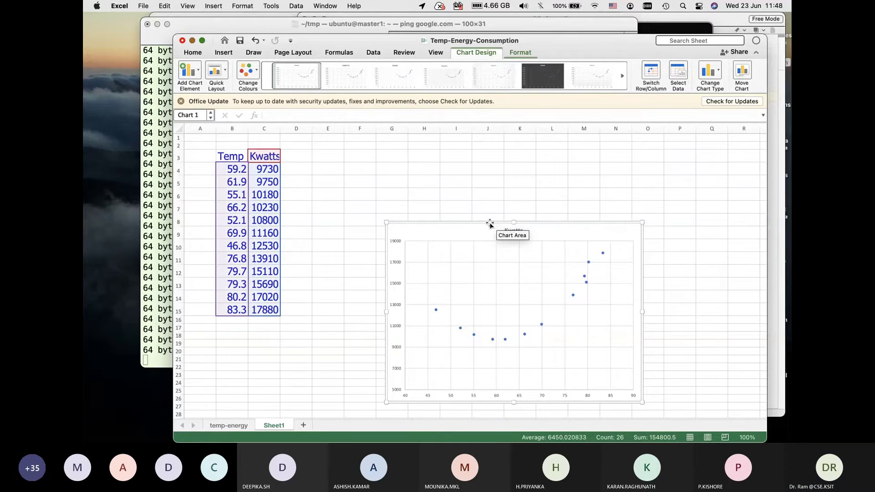
key("Delete")
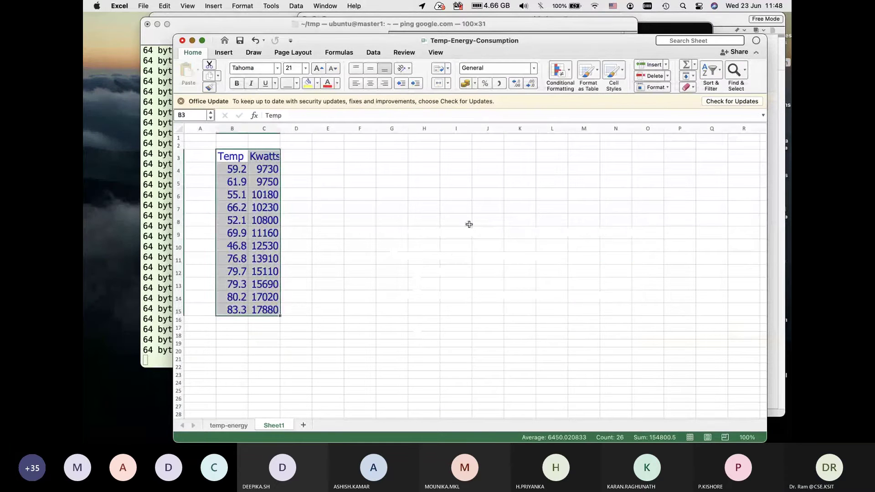
left_click(327, 242)
Step: Start a Regression data analysis and set its Y input range to the Kwatts column with its header, C3:C15
left_click(258, 168)
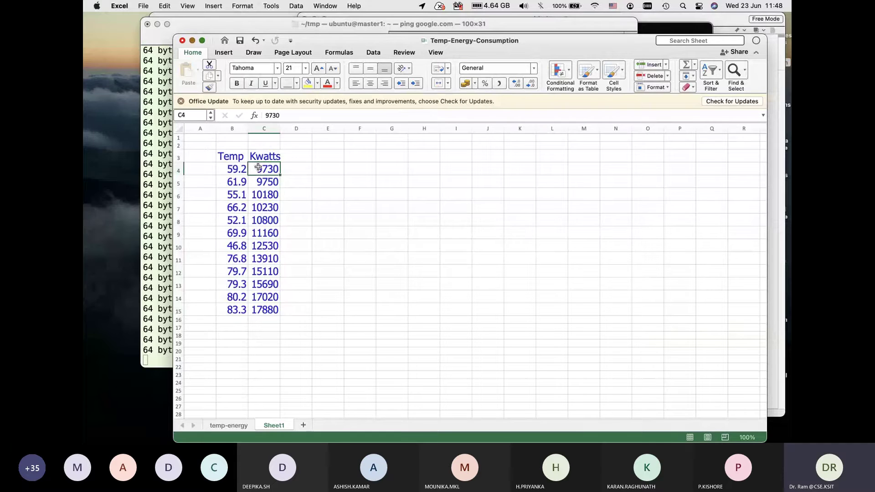
left_click(273, 5)
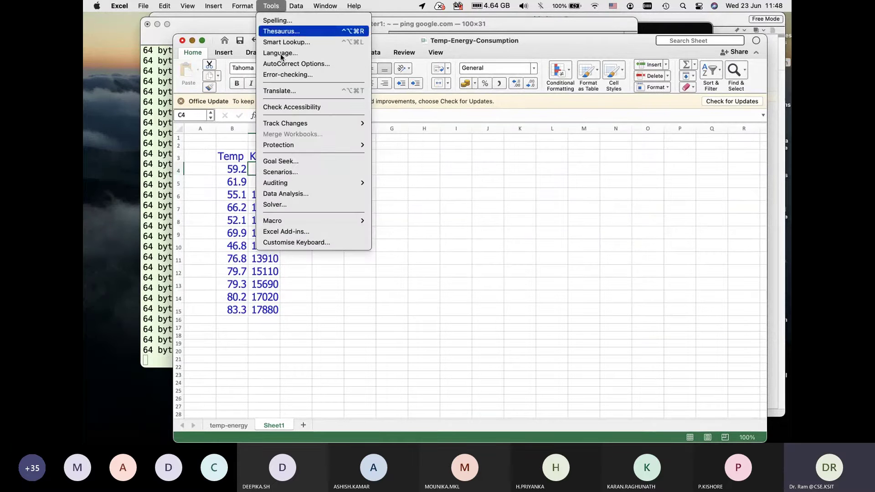
left_click(299, 193)
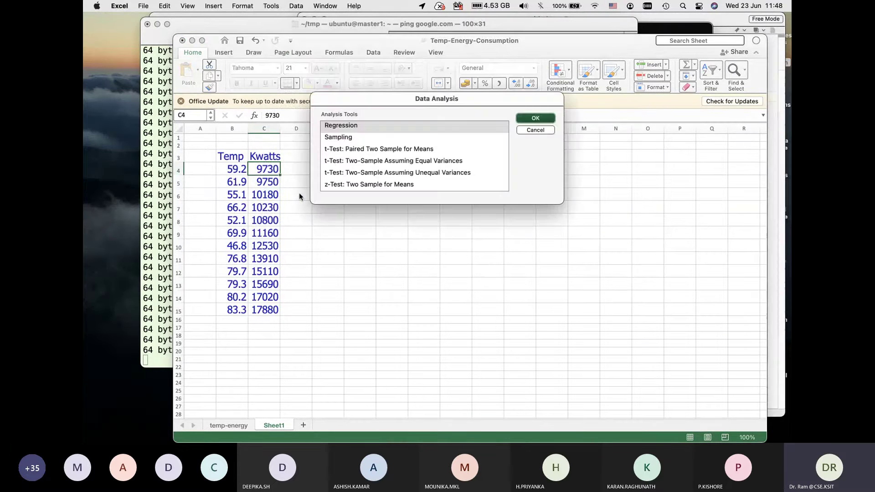
left_click(536, 118)
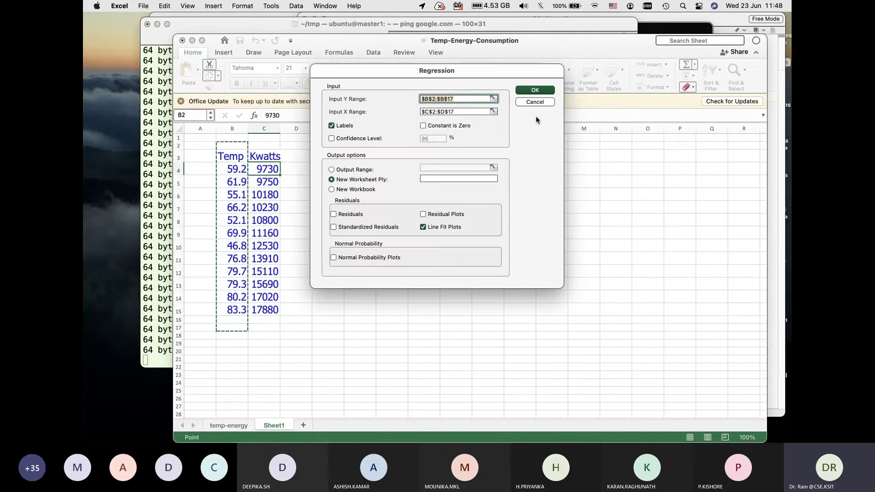
left_click(456, 99)
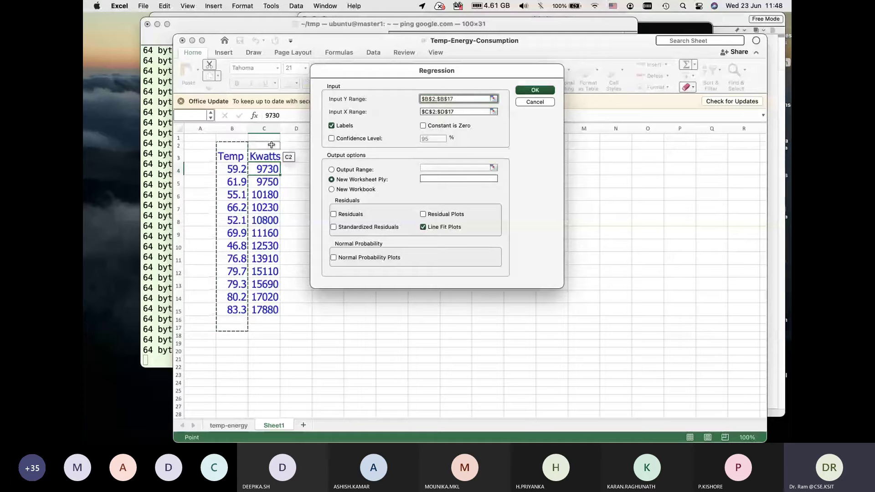
left_click(233, 155)
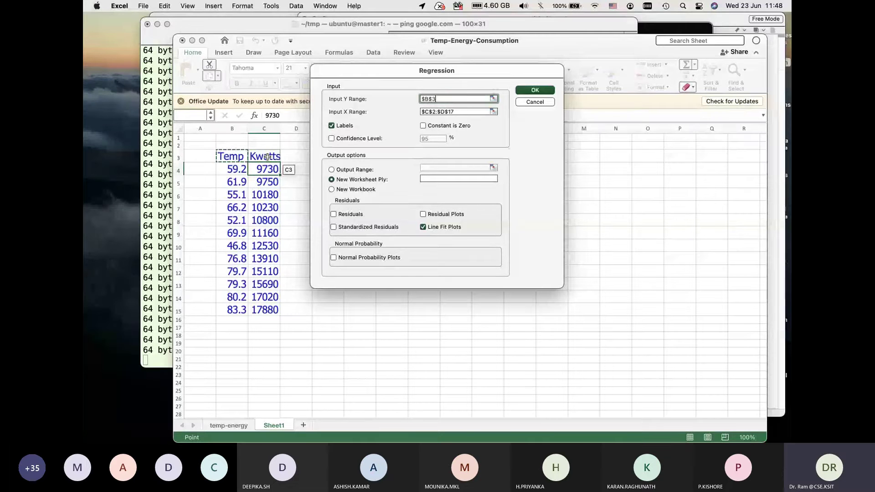
left_click_drag(267, 156, 274, 310)
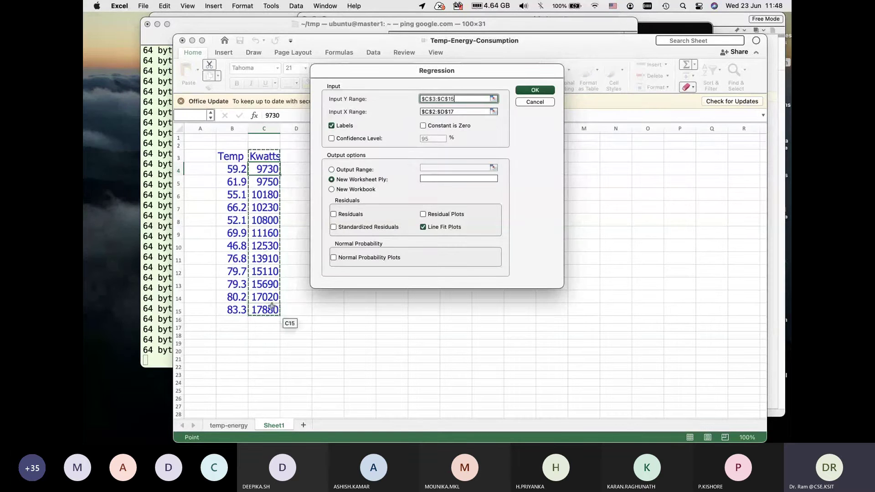
Step: Set the regression's X input range to the Temp data in B3:B15 and run it with output to a new worksheet
left_click(465, 113)
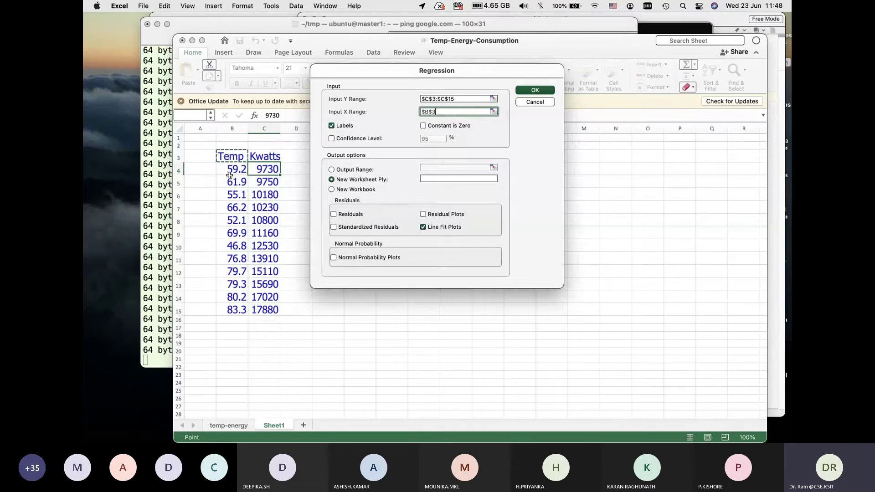
left_click_drag(233, 157, 238, 311)
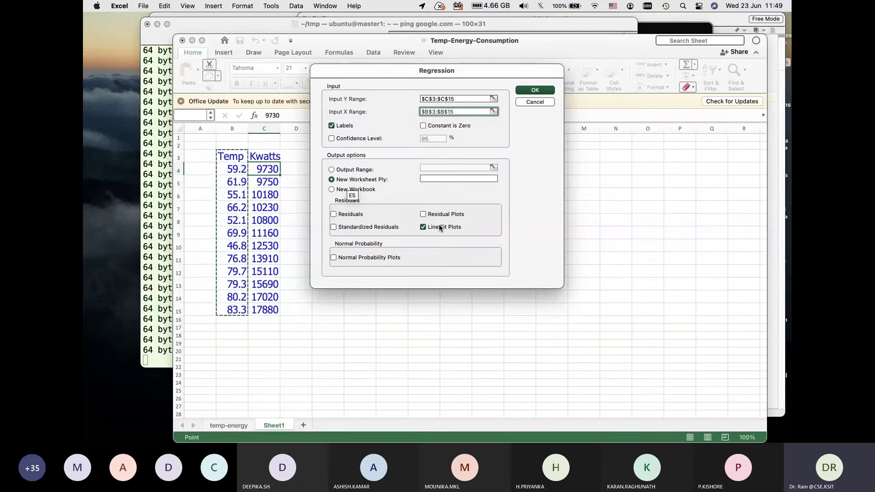
left_click(535, 90)
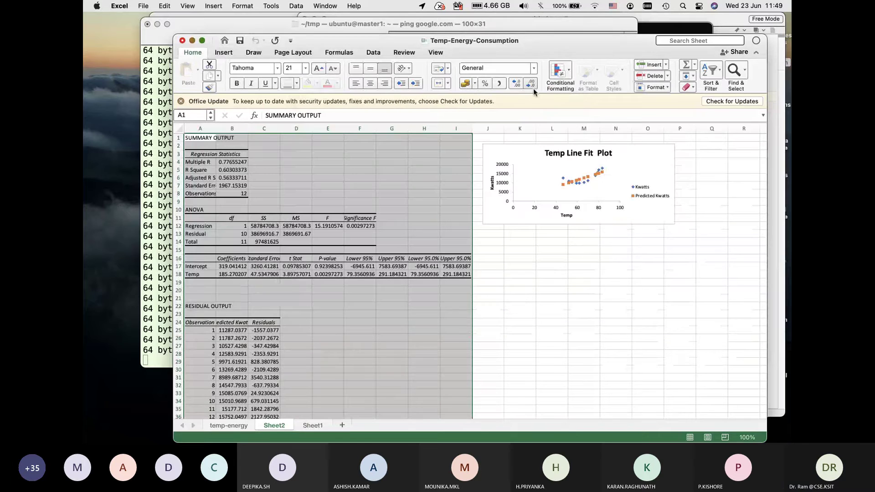
Step: Enlarge the Temp Line Fit Plot so it spans about columns H to Q and reaches down to about row 31
left_click(603, 199)
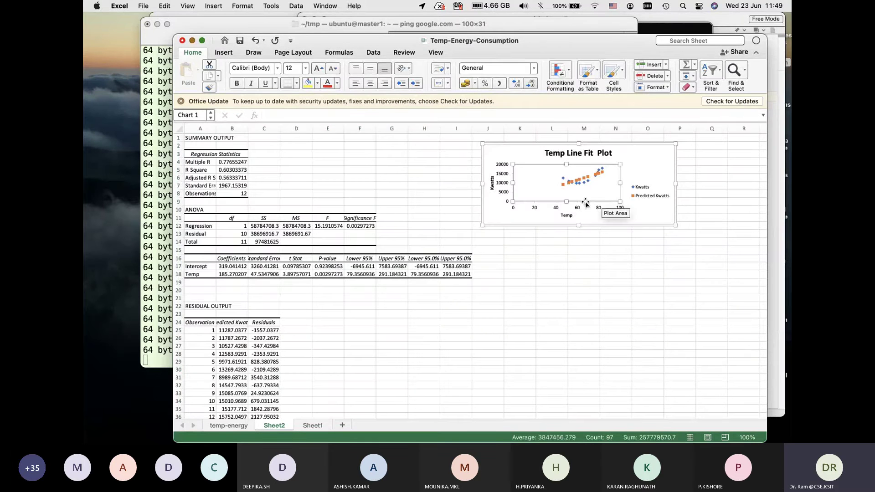
left_click_drag(482, 225, 413, 349)
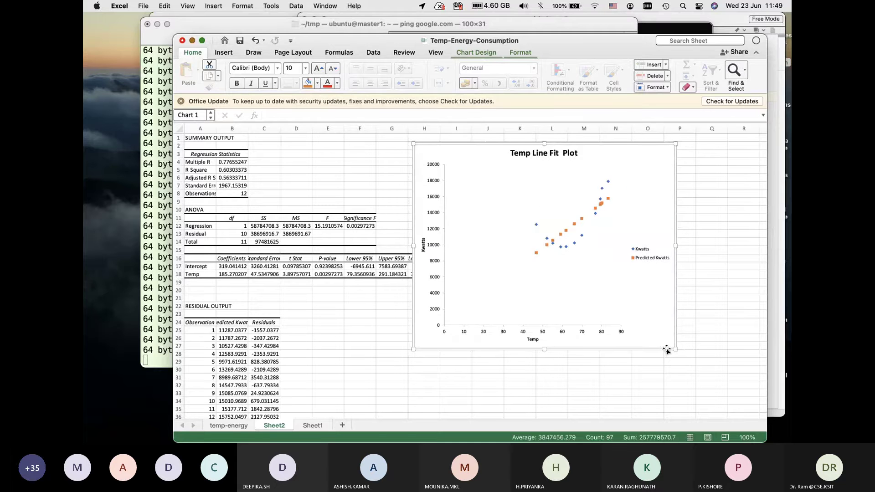
left_click_drag(675, 350, 707, 376)
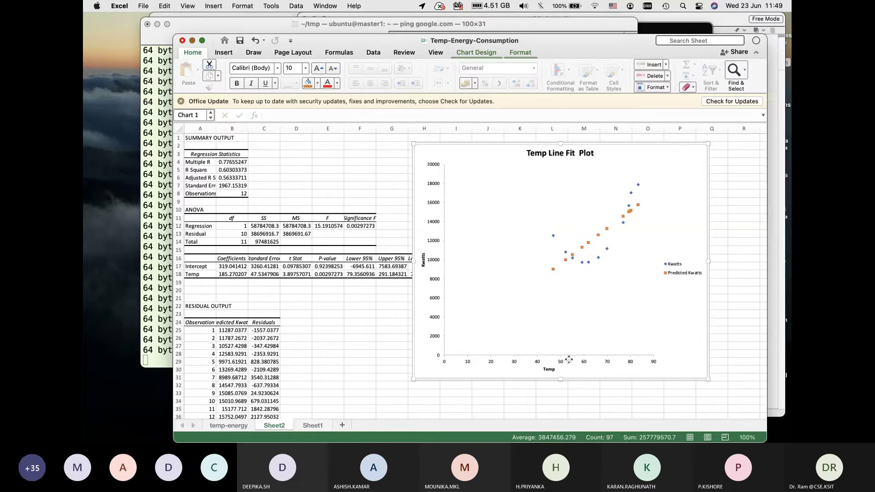
Step: Set the minimum bound of the line fit plot's horizontal Temp axis to 40 and close the axis formatting
left_click(515, 363)
right_click(516, 363)
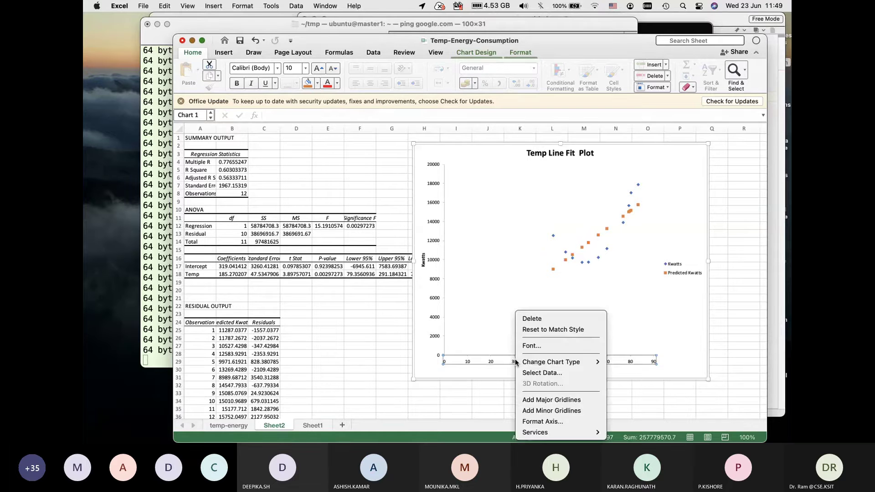
left_click(546, 422)
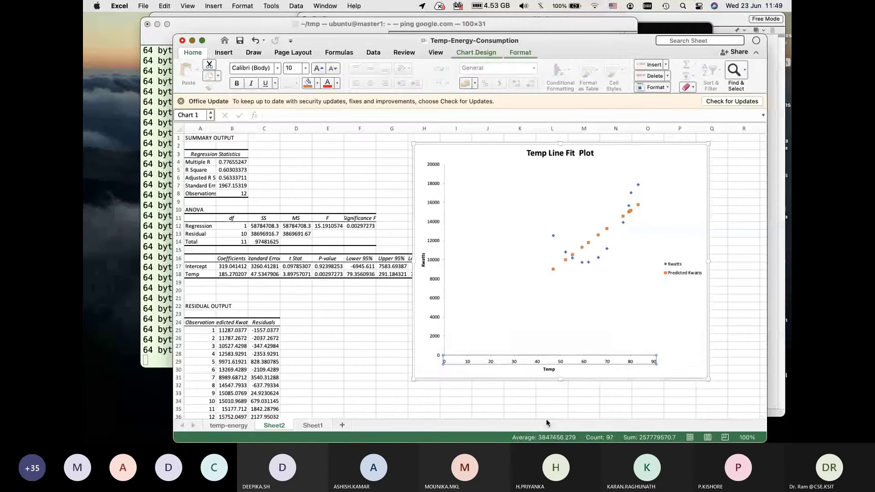
left_click(725, 221)
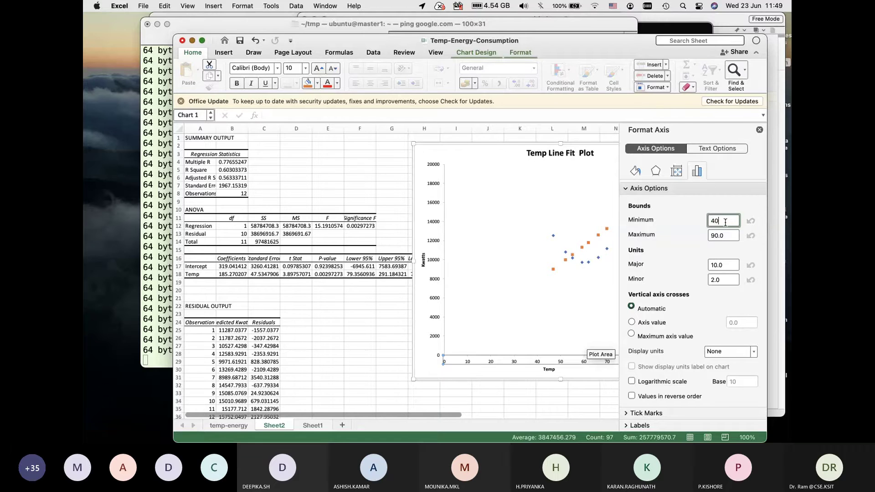
key("Return")
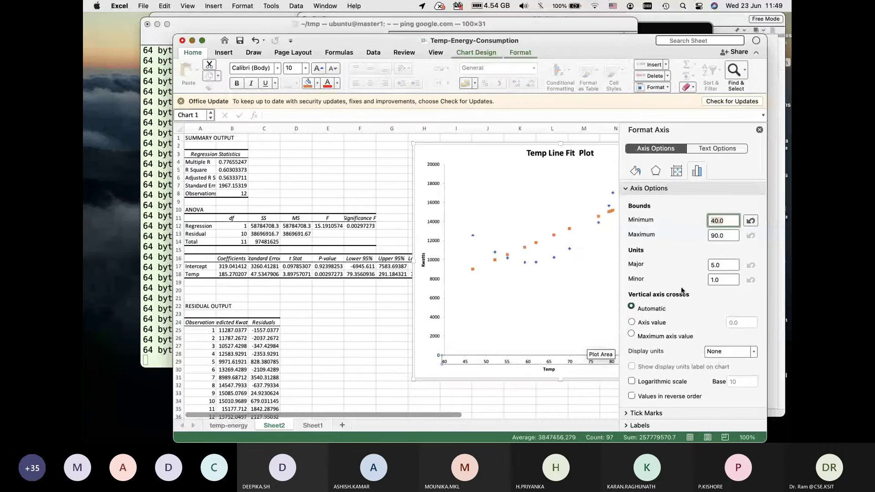
left_click(759, 131)
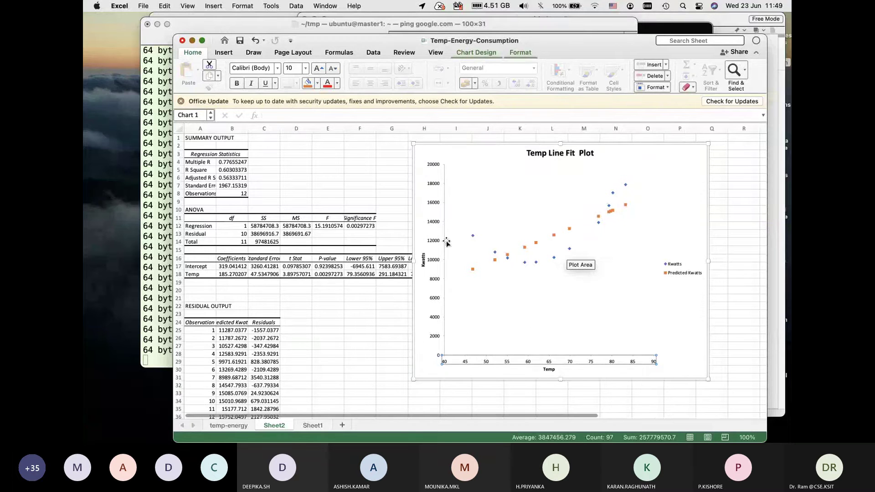
Step: Set the minimum bound of the line fit plot's vertical Kwatts axis to 6000 and close the axis formatting
left_click(435, 226)
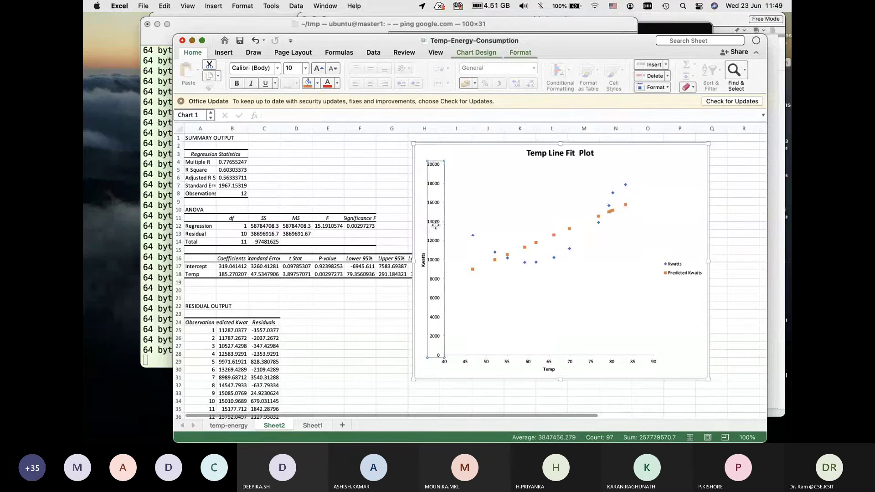
right_click(435, 226)
left_click(470, 337)
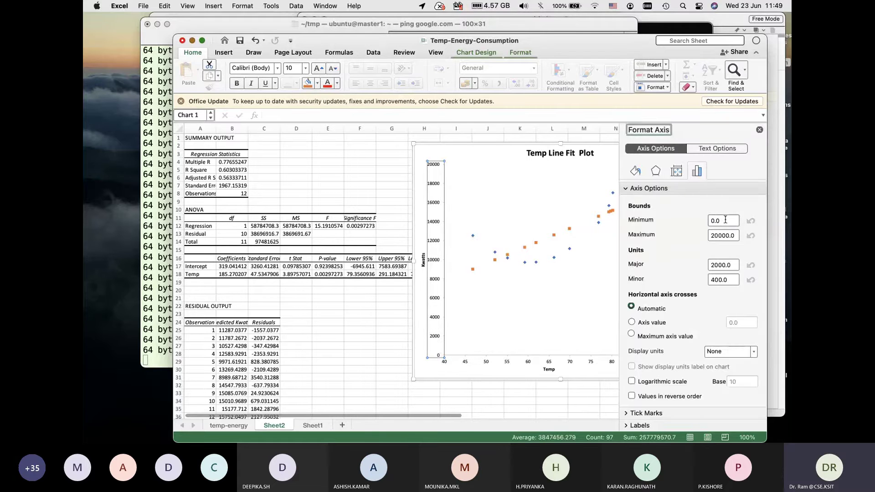
left_click(725, 220)
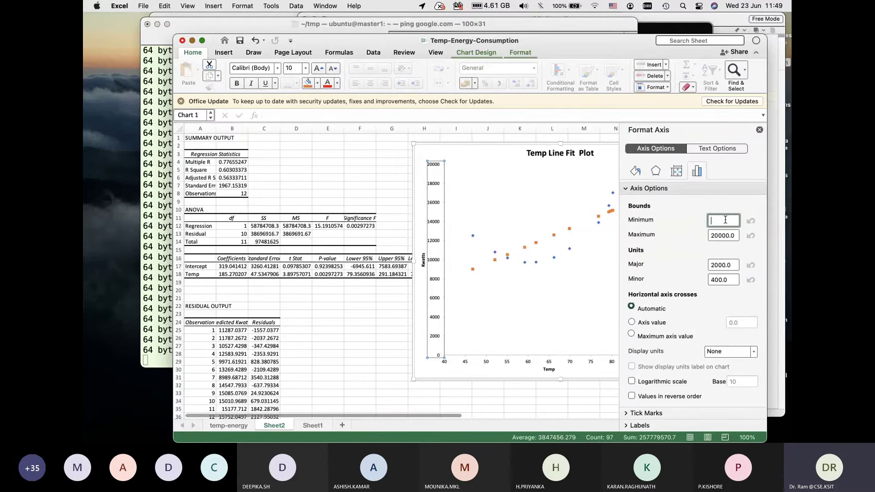
type("6000")
key("Return")
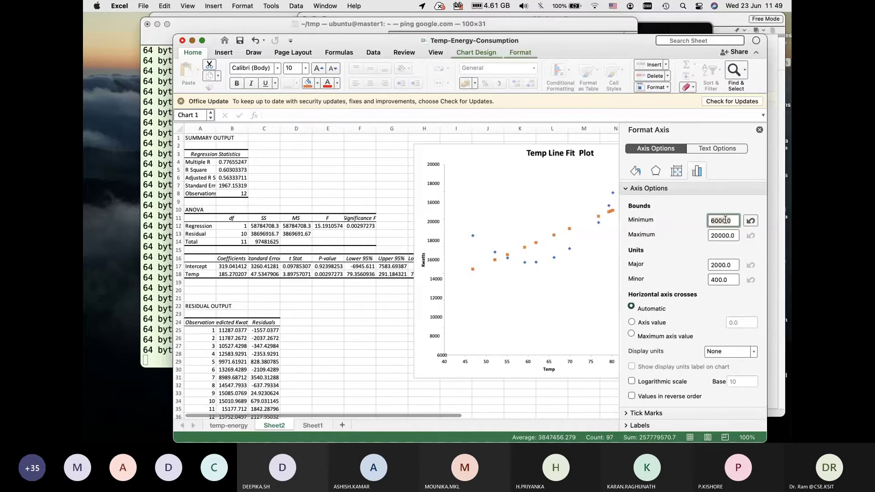
left_click(760, 130)
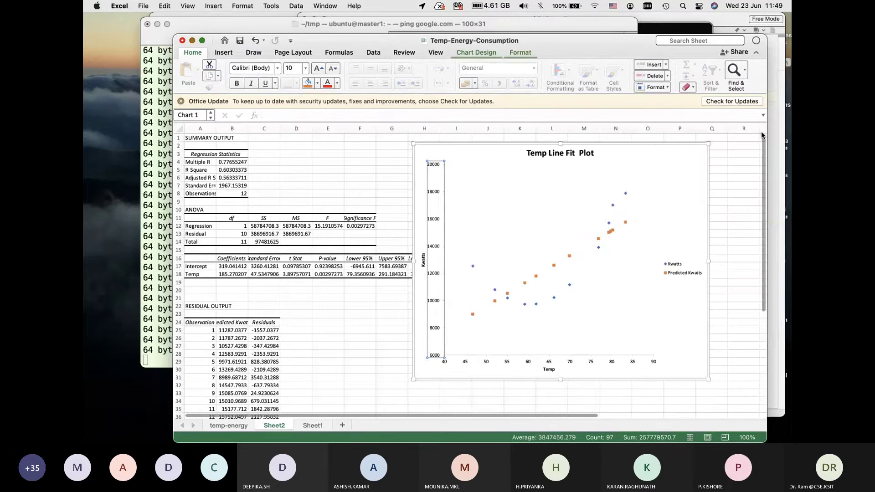
Step: Highlight the Kwatts and Predicted Kwatts series in turn to compare the actual points with the linear fit
left_click(473, 266)
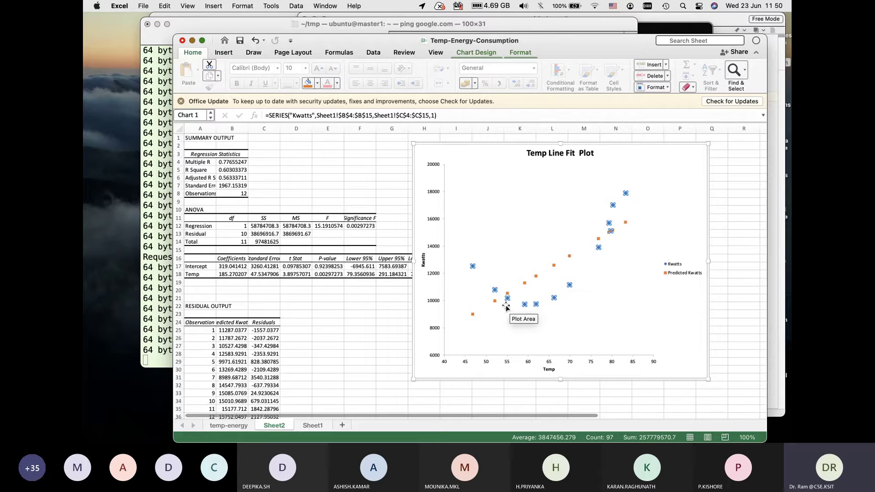
left_click(470, 318)
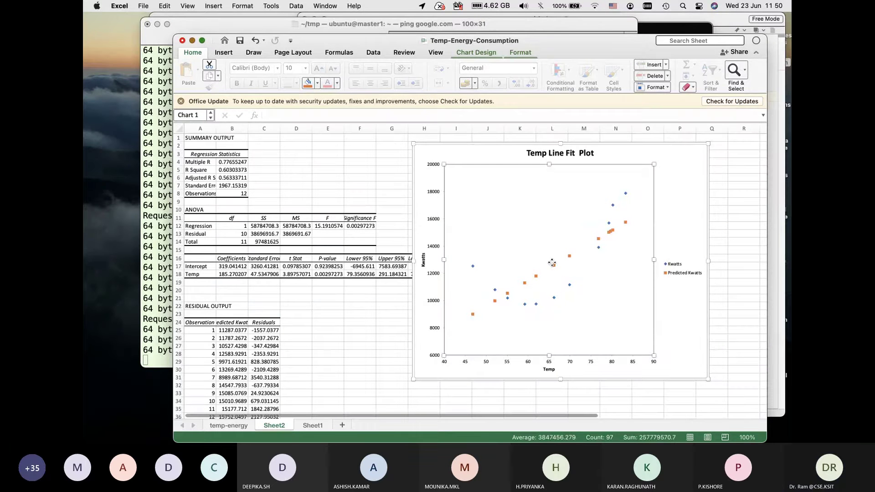
left_click(626, 223)
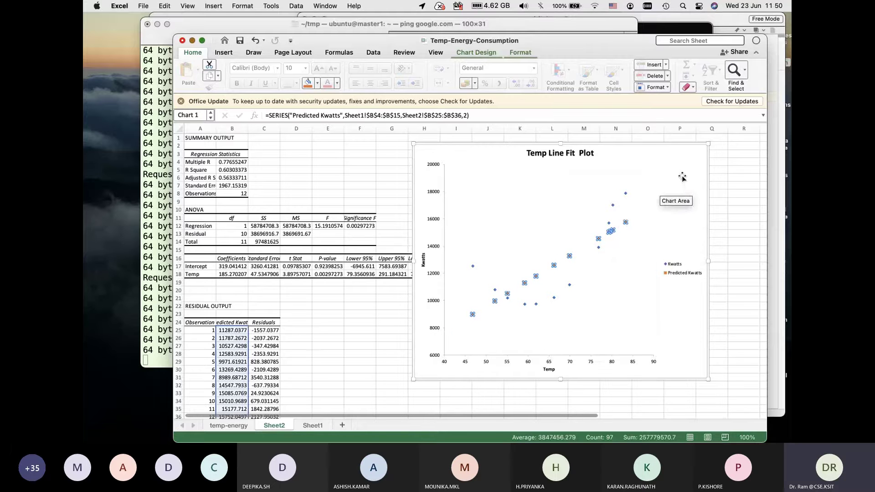
left_click(635, 278)
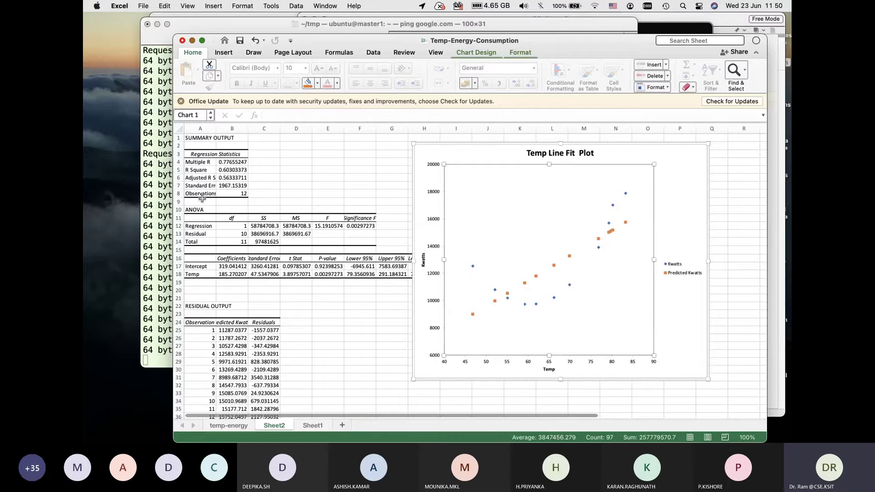
Step: Set the font size of all cells on the regression output sheet to 18
left_click(204, 143)
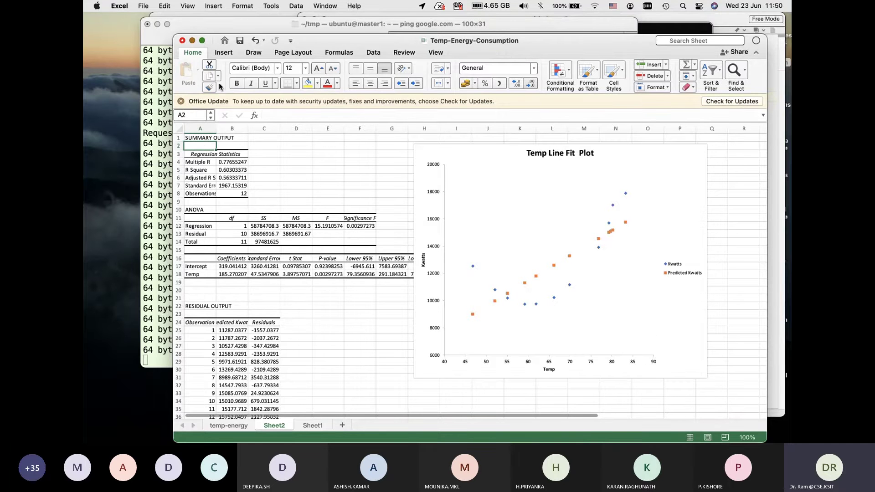
left_click(179, 129)
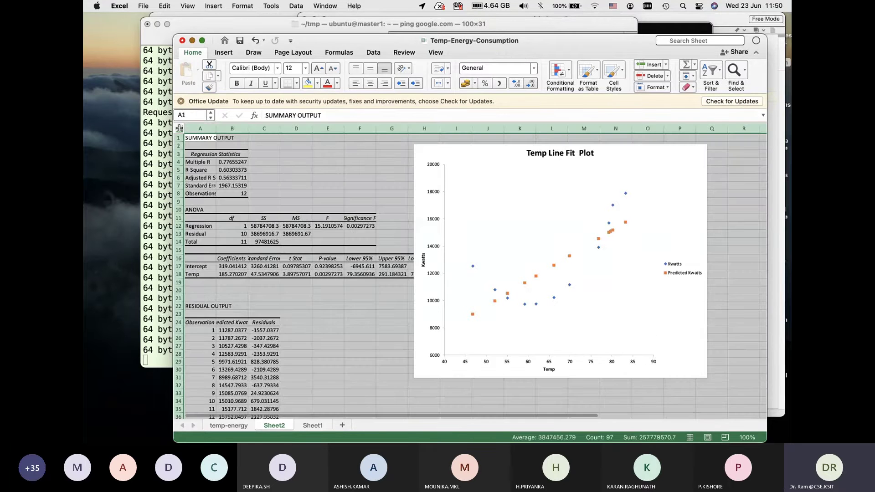
left_click(306, 68)
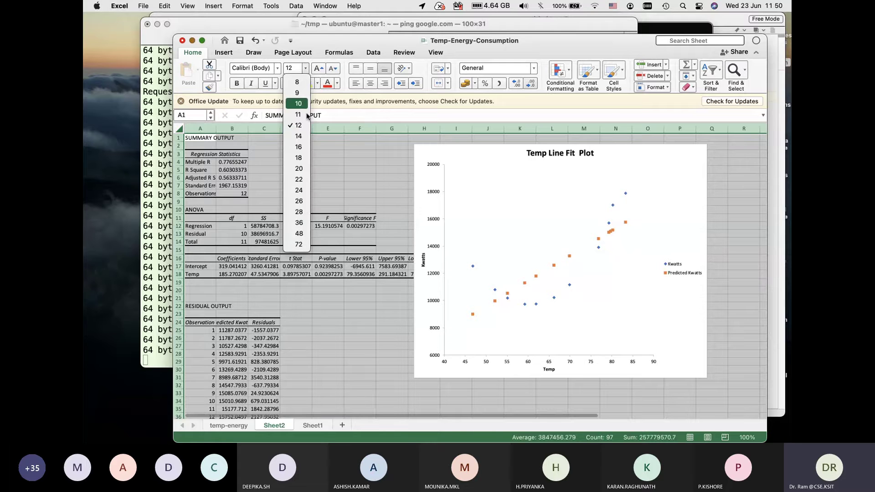
left_click(298, 157)
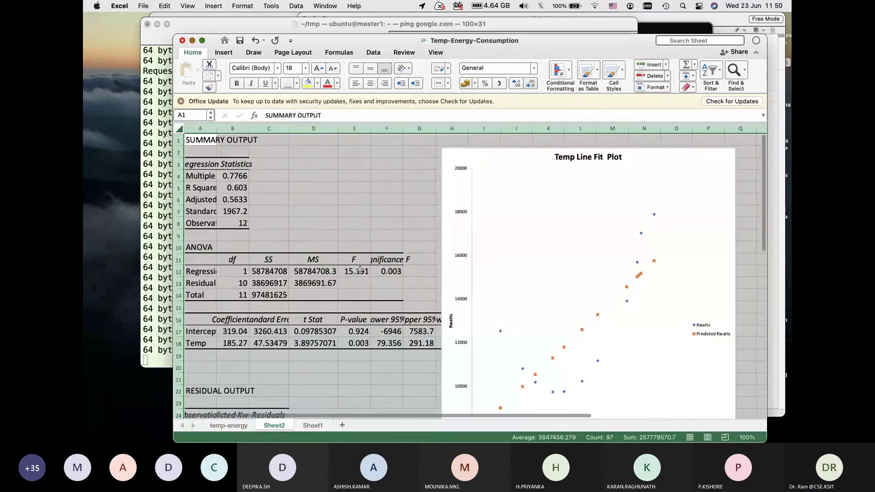
Step: Select the R Square value in the summary output and review it alongside the Temp line fit plot
left_click(368, 283)
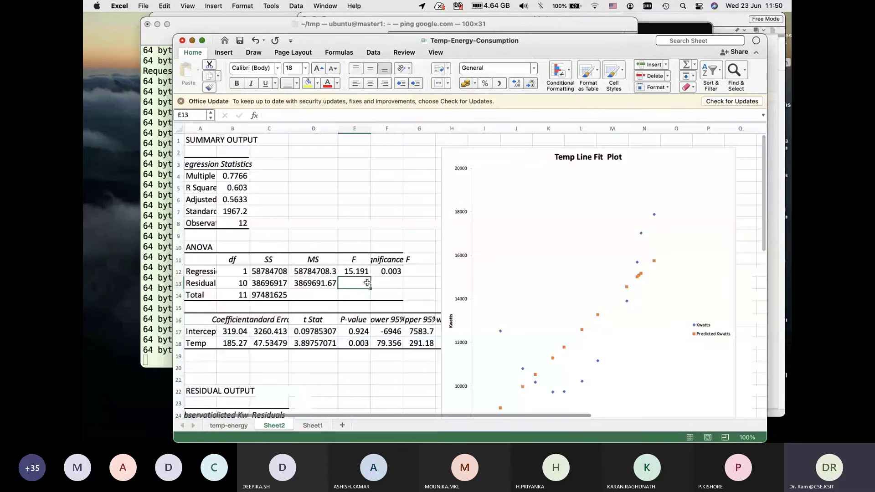
left_click(231, 188)
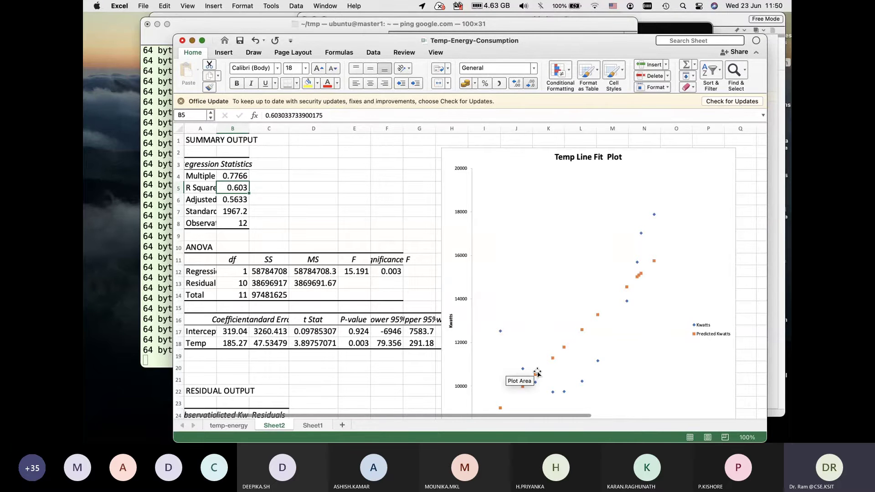
key("super+Tab")
key("super+Tab")
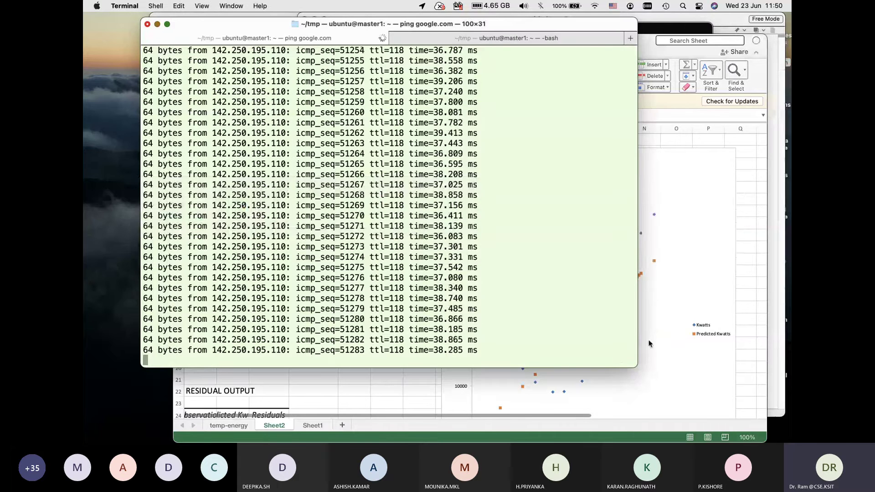
left_click(649, 340)
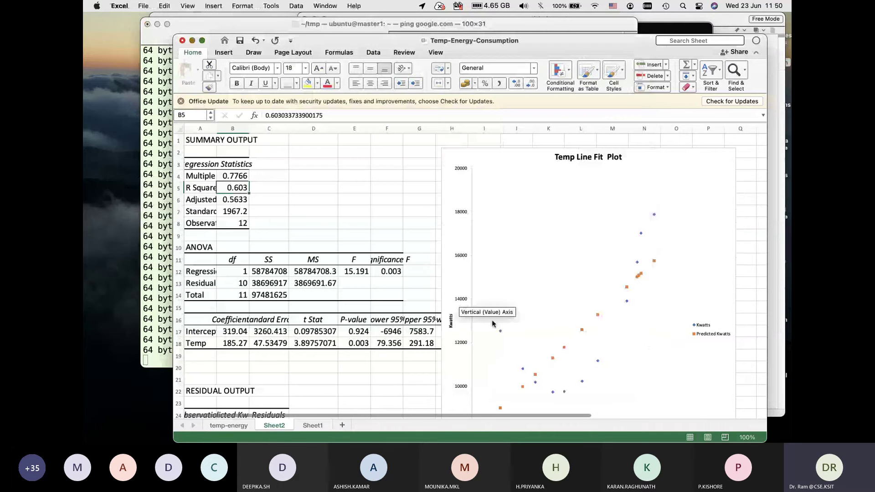
Step: Switch to the slideshow, reveal the fitted linear equation, and advance to the slide charting T^2 and Kwatts
key("super+Tab")
key("super+Tab")
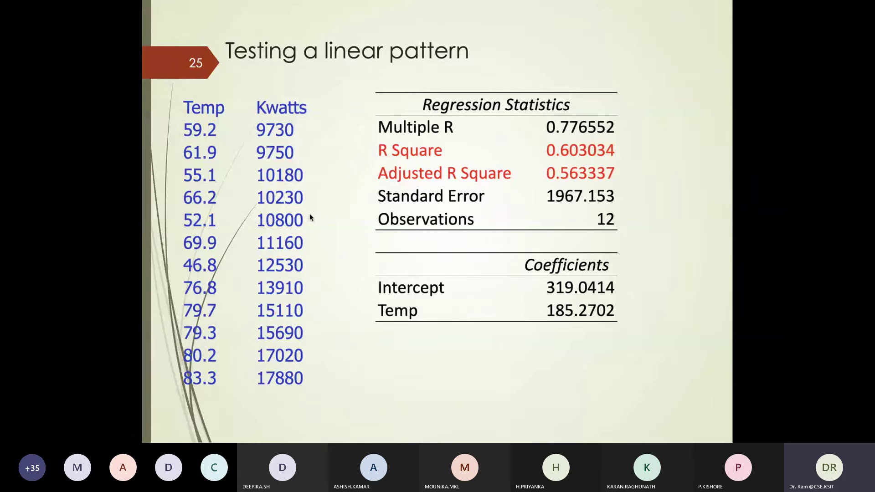
key("Right")
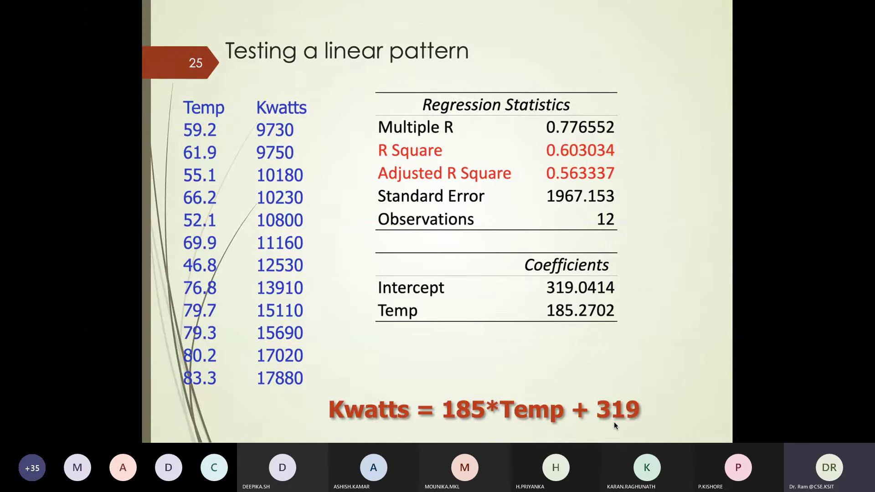
key("Right")
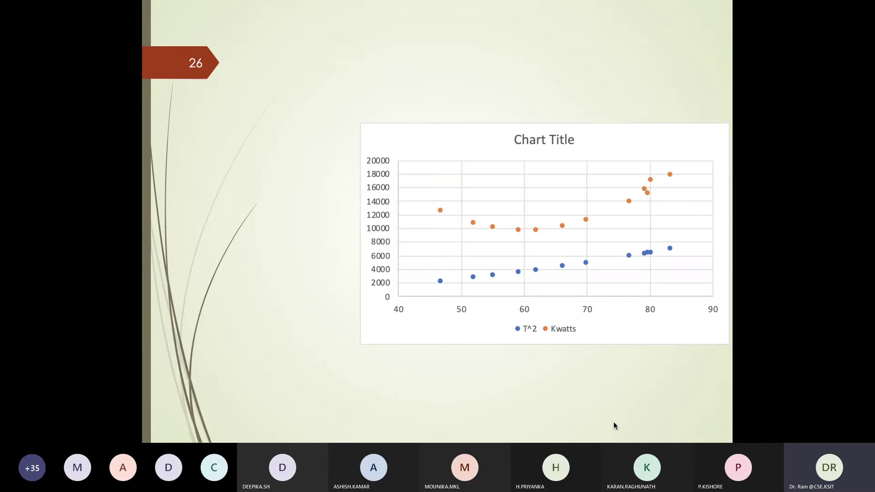
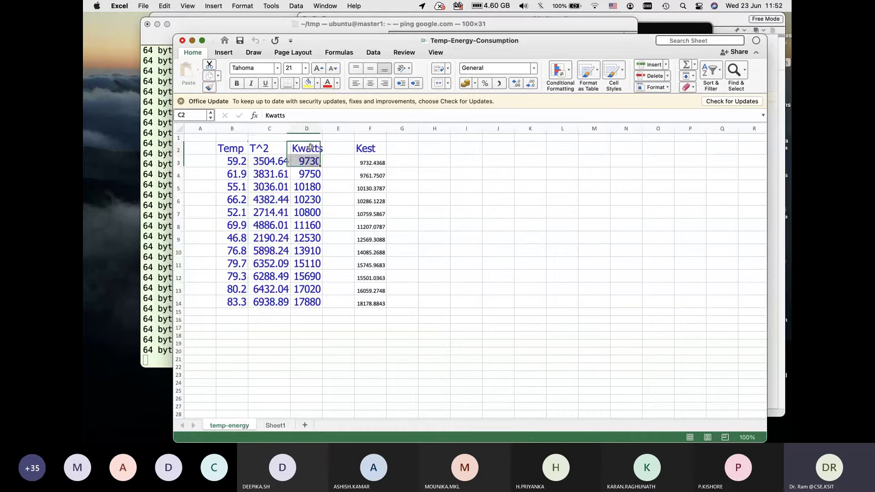
Step: Open the Regression analysis tool for the temp-energy sheet and set its Input Y Range to the Kwatts column, $D$2:$D$14
left_click_drag(310, 147, 315, 302)
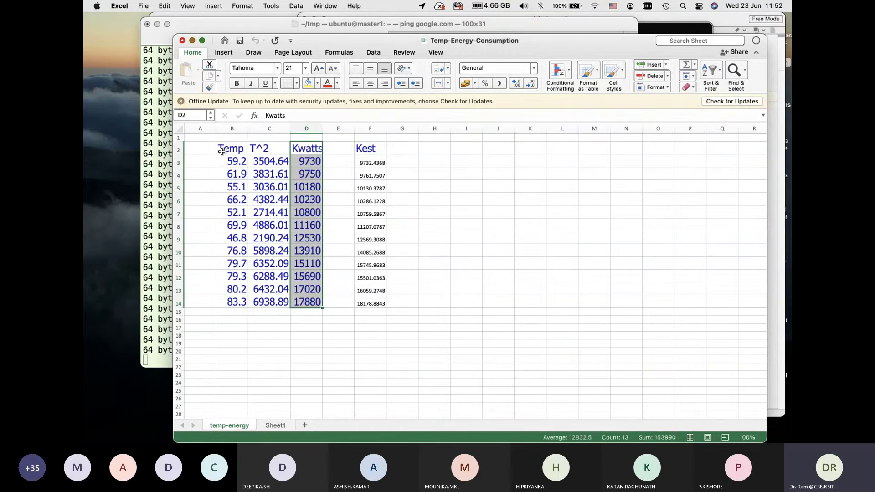
left_click(274, 149)
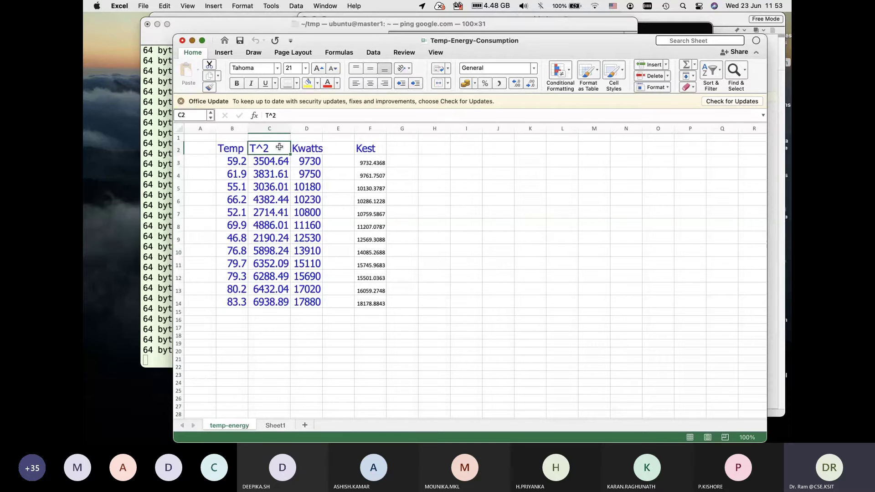
left_click(267, 6)
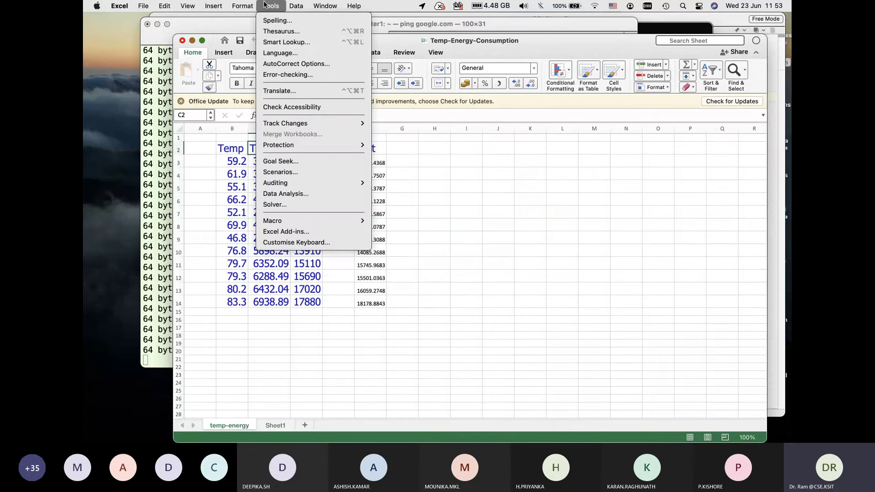
left_click(290, 195)
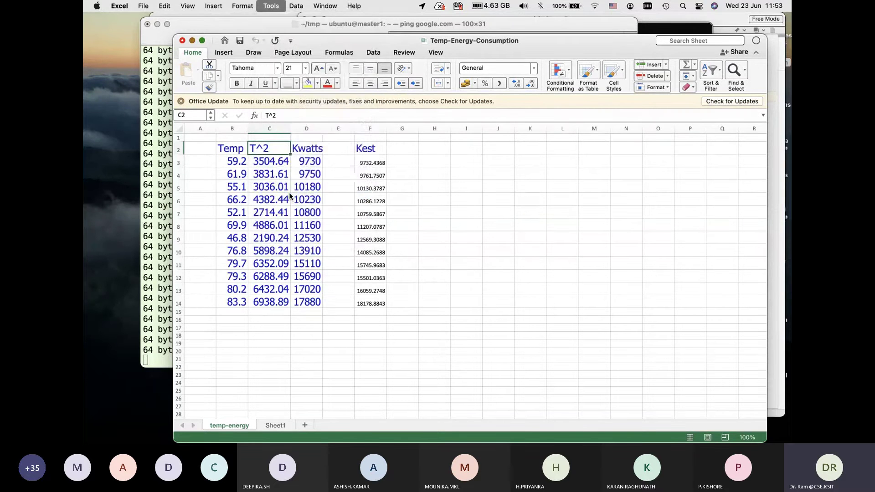
left_click(349, 126)
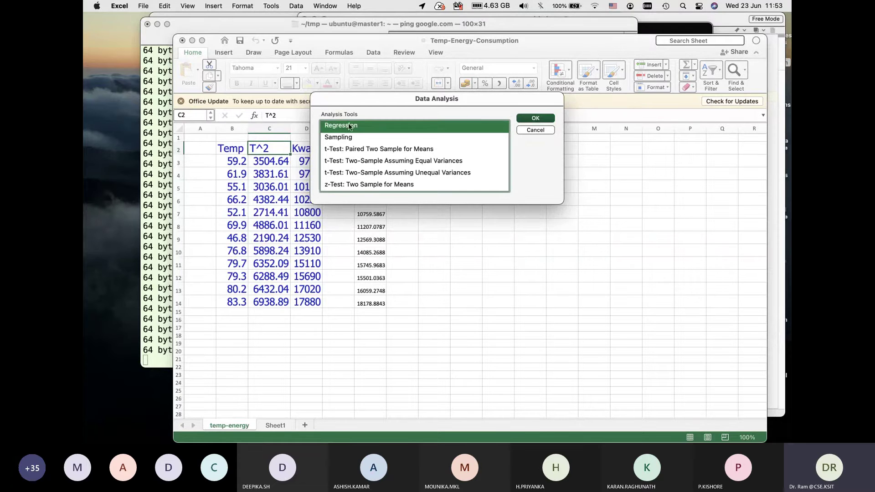
left_click(535, 118)
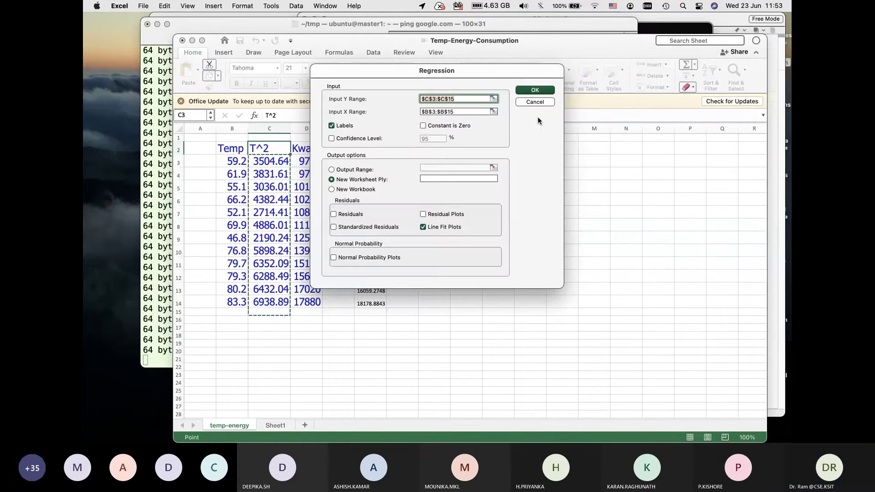
left_click_drag(483, 66, 600, 69)
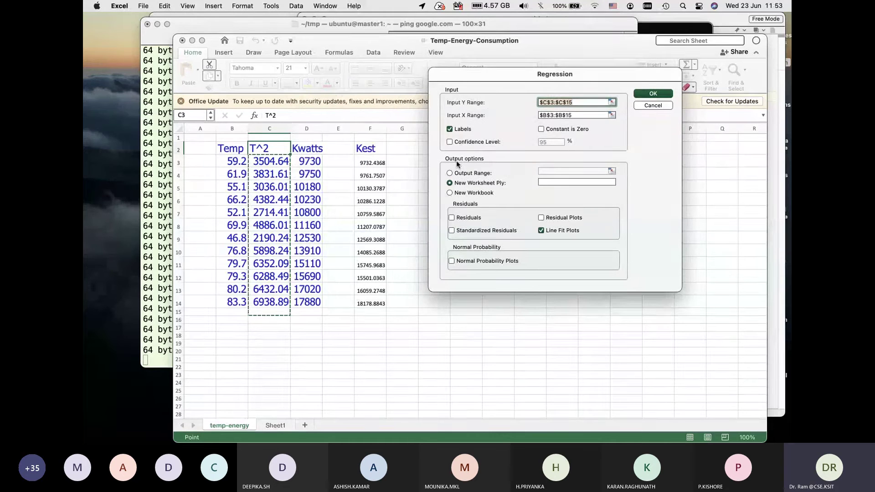
left_click(312, 149)
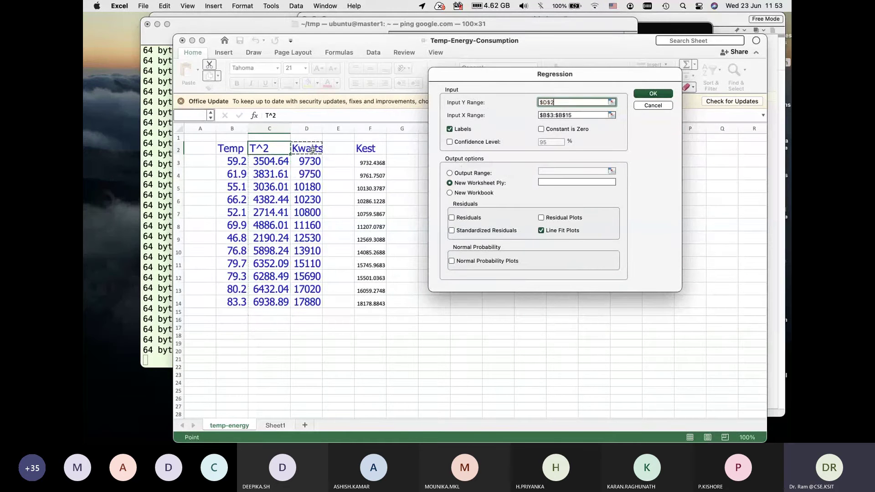
left_click_drag(312, 150, 309, 301)
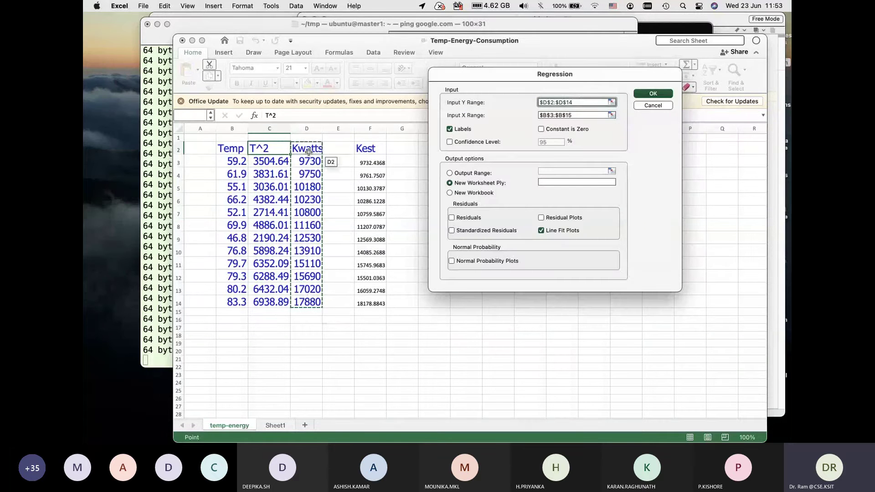
Step: Set the regression's Input X Range to the Temp and T^2 columns, $B$2:$C$14
left_click(597, 115)
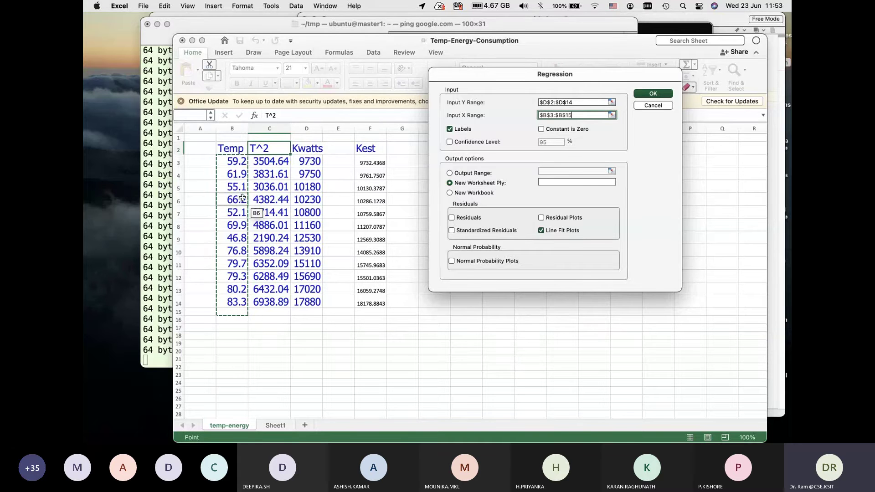
left_click_drag(234, 148, 255, 239)
left_click_drag(268, 301, 268, 301)
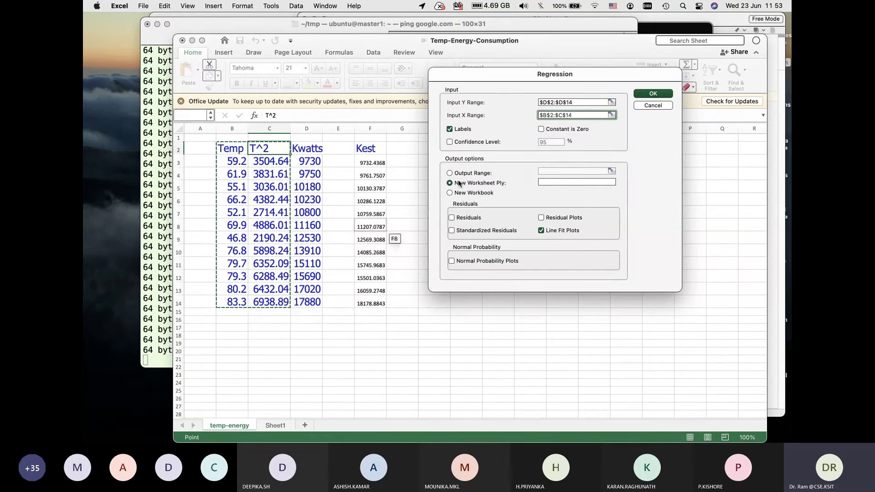
left_click(581, 115)
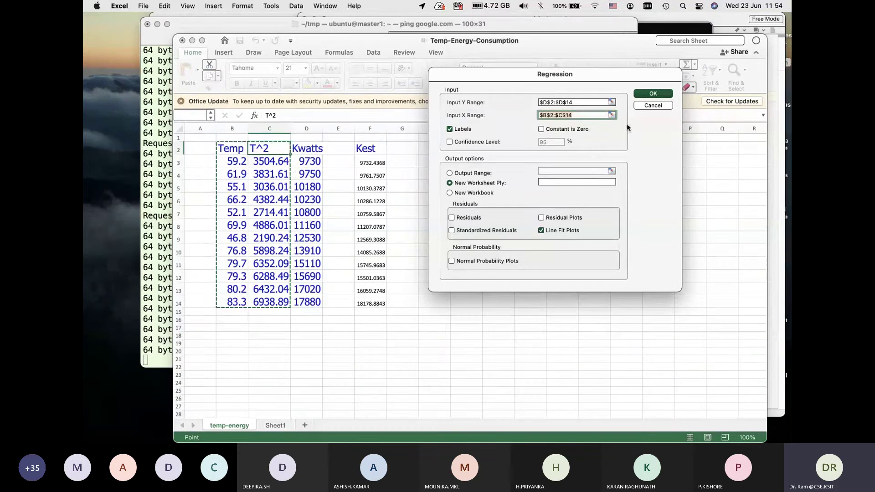
Step: Run the regression to a new worksheet and set the font size of the output to 18
left_click(653, 94)
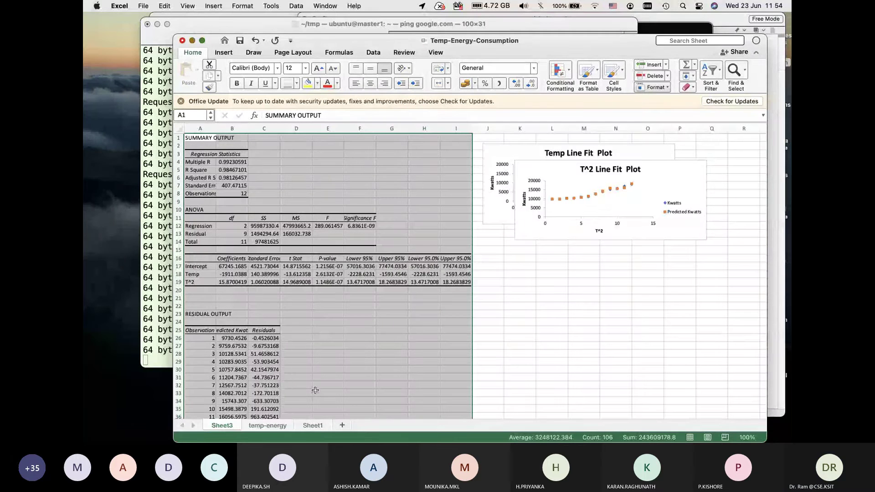
left_click(306, 68)
key("Escape")
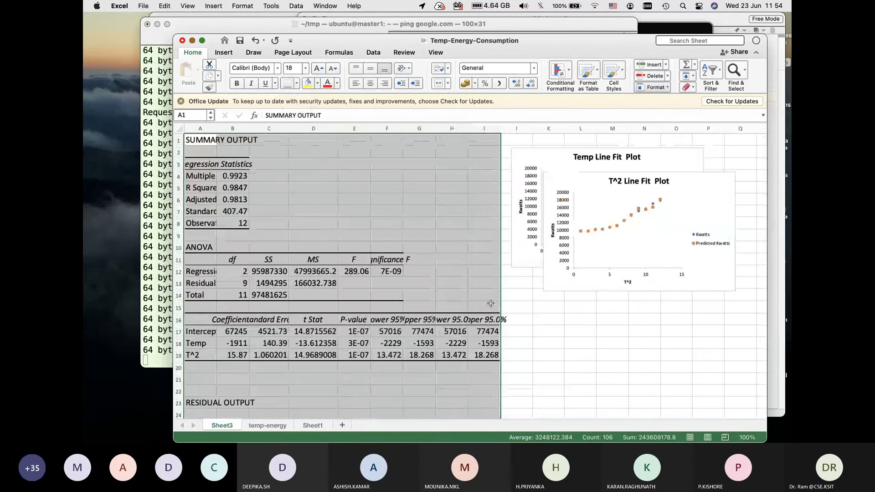
Step: Move the T^2 Line Fit Plot down clear of the Temp Line Fit Plot and enlarge the Temp plot
left_click(575, 176)
left_click_drag(576, 177, 629, 340)
left_click(534, 263)
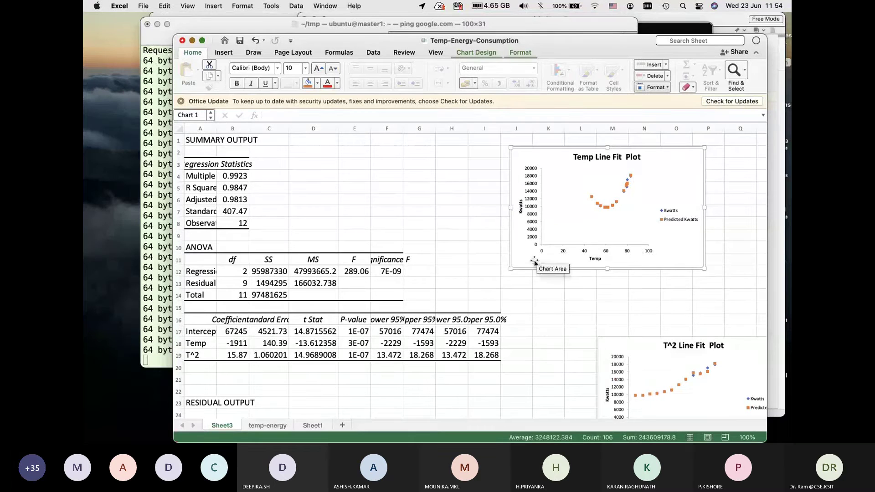
left_click_drag(510, 269, 386, 367)
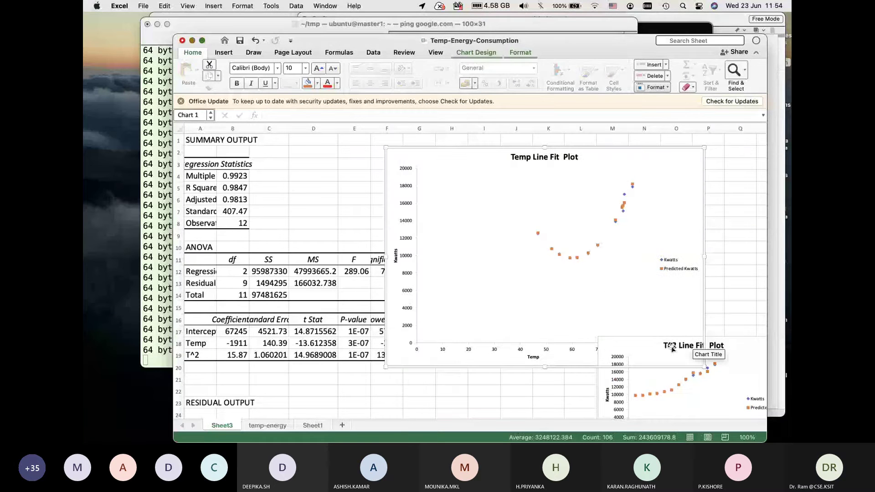
left_click_drag(672, 349, 709, 388)
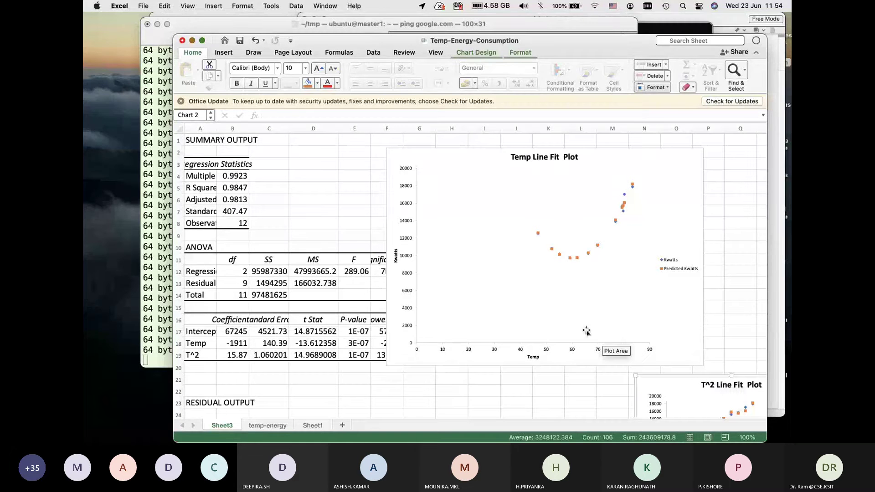
Step: Set the minimum bound of the enlarged Temp plot's horizontal axis to 40 and close the axis formatting
left_click(573, 350)
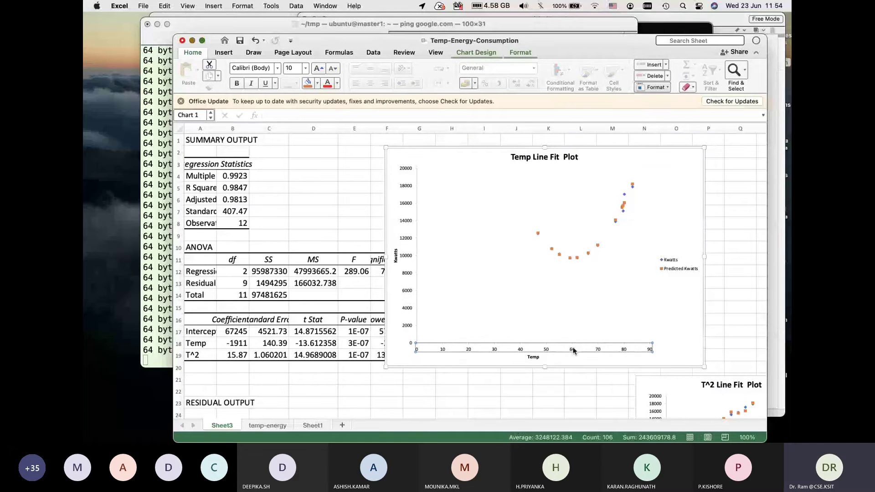
right_click(573, 350)
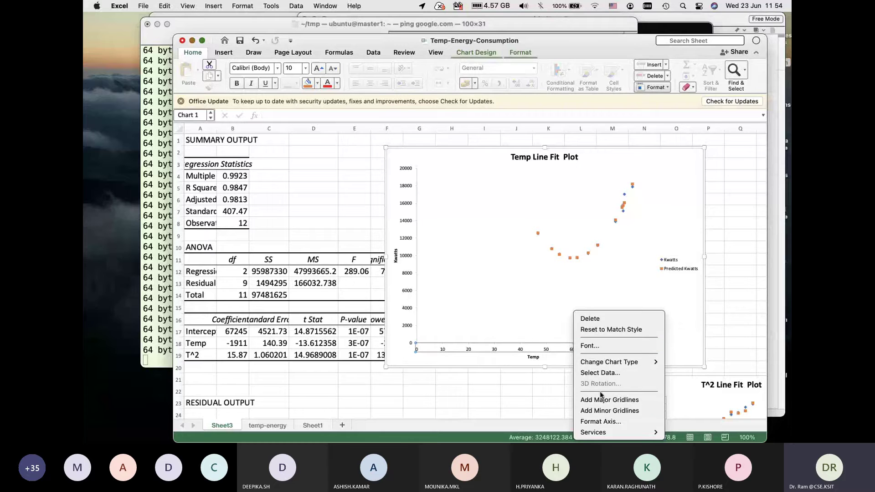
left_click(606, 421)
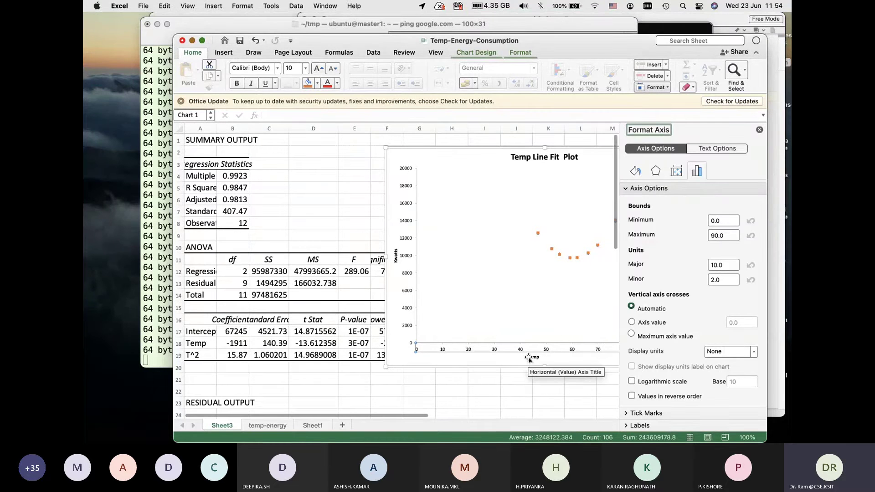
left_click(726, 221)
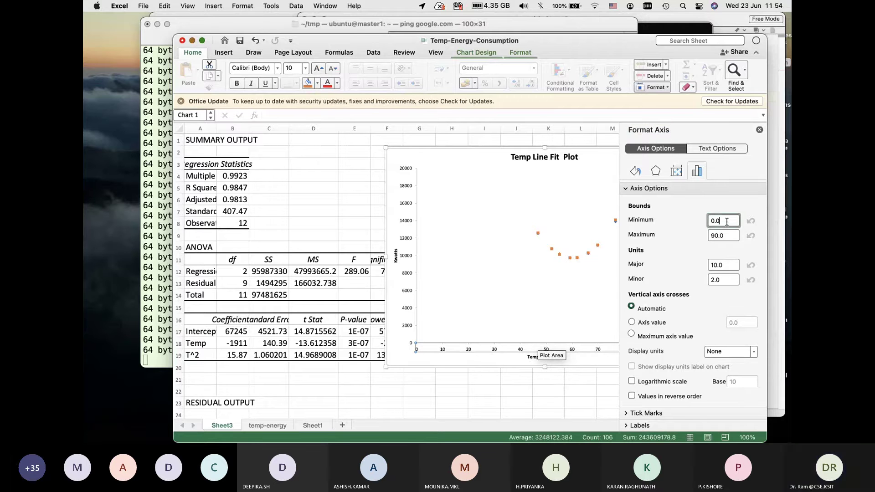
type("040")
key("Return")
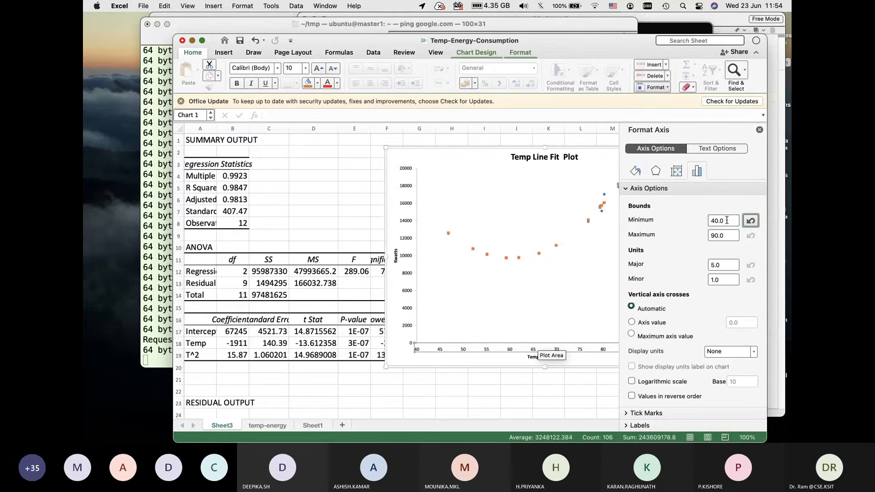
left_click(760, 130)
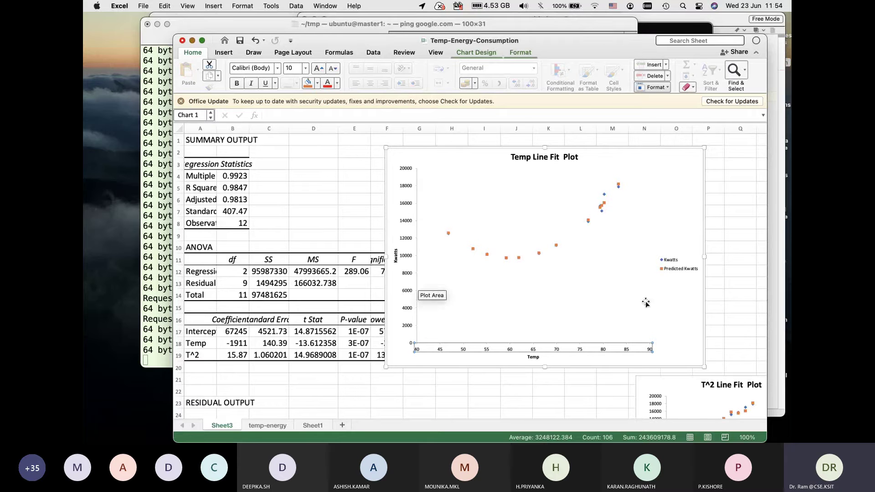
Step: Set the minimum bound of the enlarged Temp plot's vertical Kwatts axis to 600 and close the axis formatting
right_click(404, 202)
left_click(435, 312)
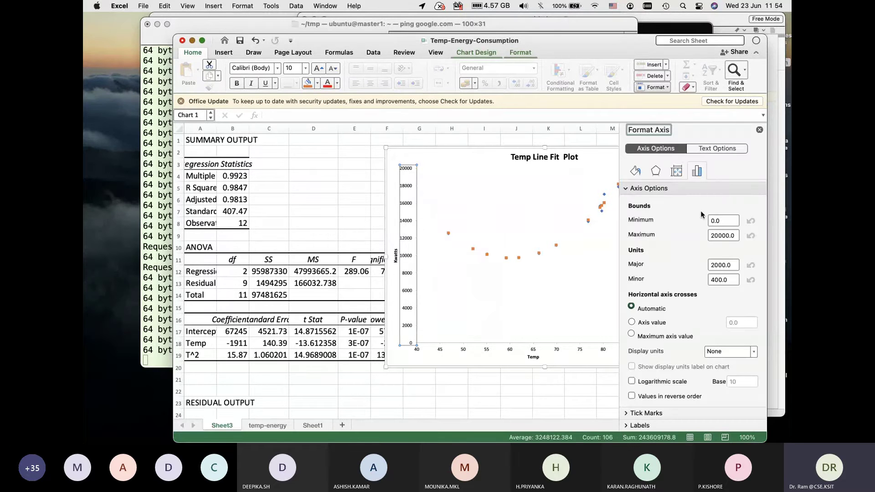
left_click(730, 219)
key("BackSpace")
key("BackSpace")
type("600")
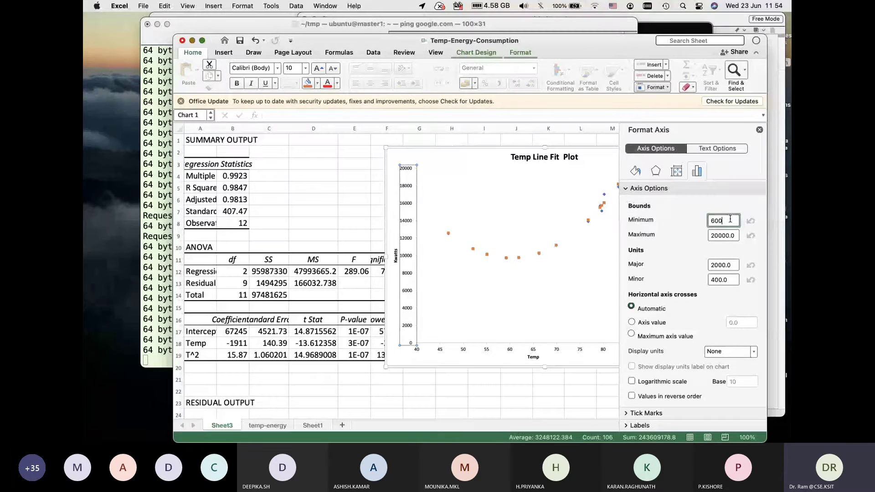
key("Return")
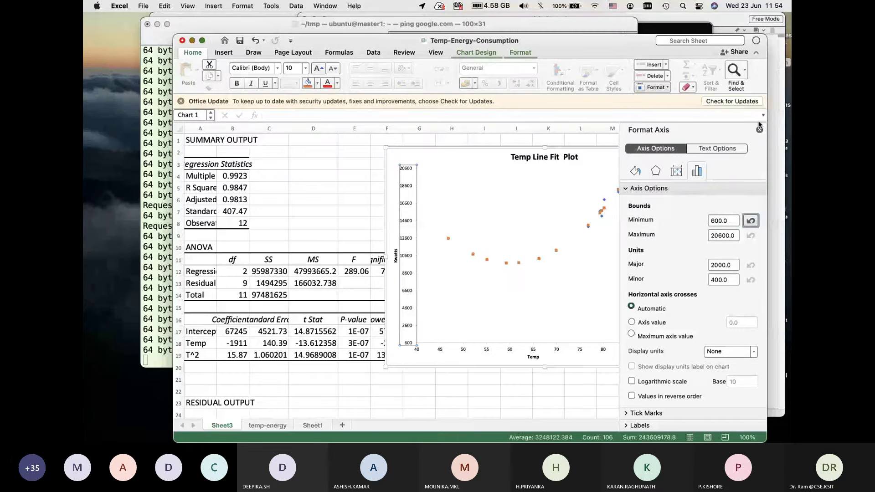
left_click(759, 129)
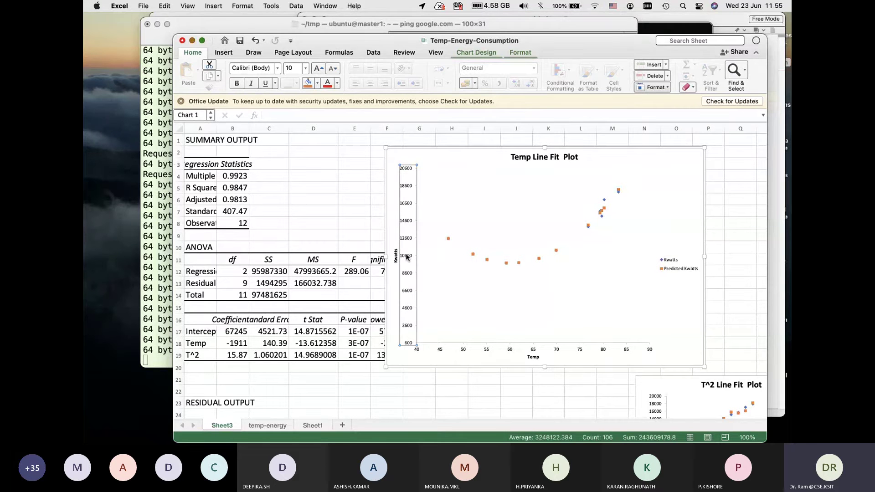
Step: Set the minimum bound of the Temp plot's vertical Kwatts axis to 6000 and close the axis formatting
right_click(405, 233)
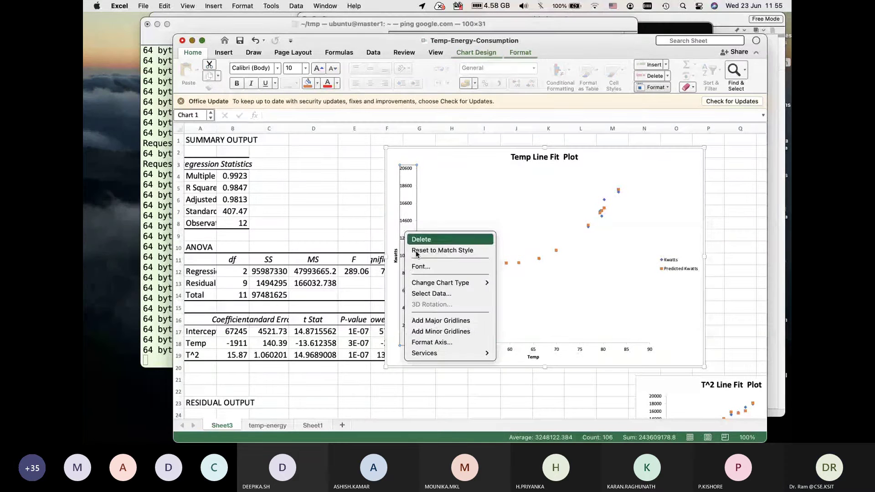
left_click(436, 343)
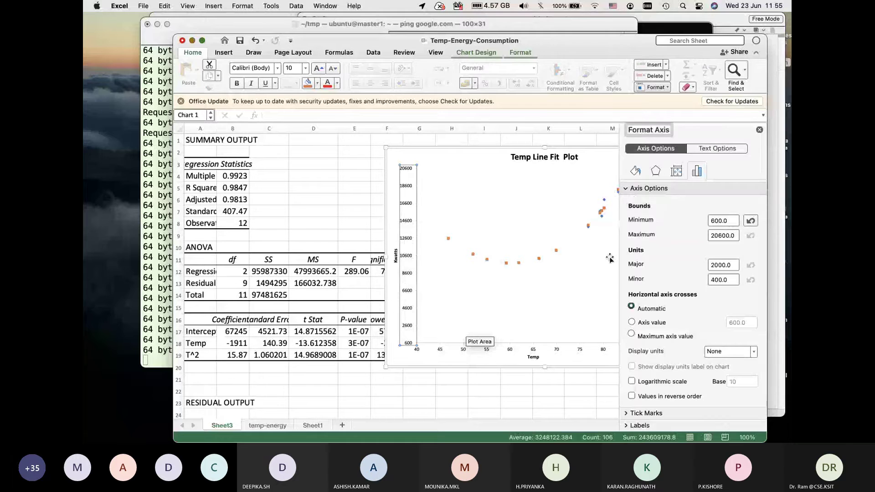
left_click(732, 222)
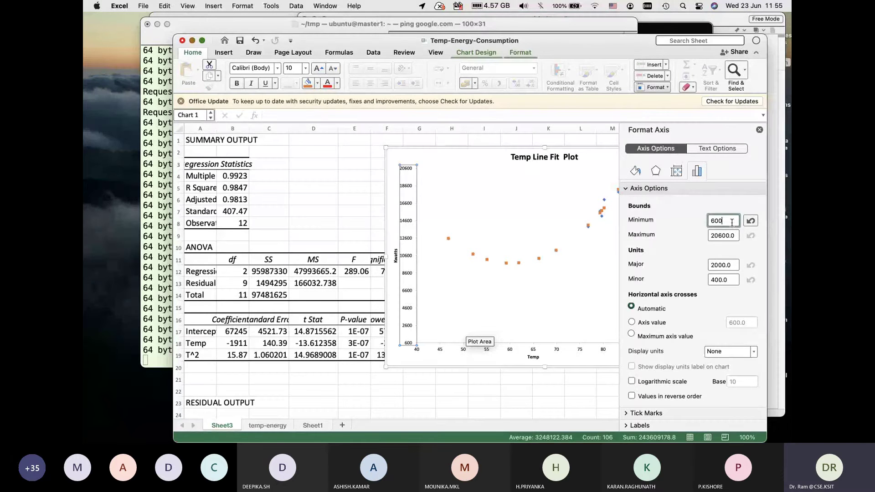
type("0")
key("Return")
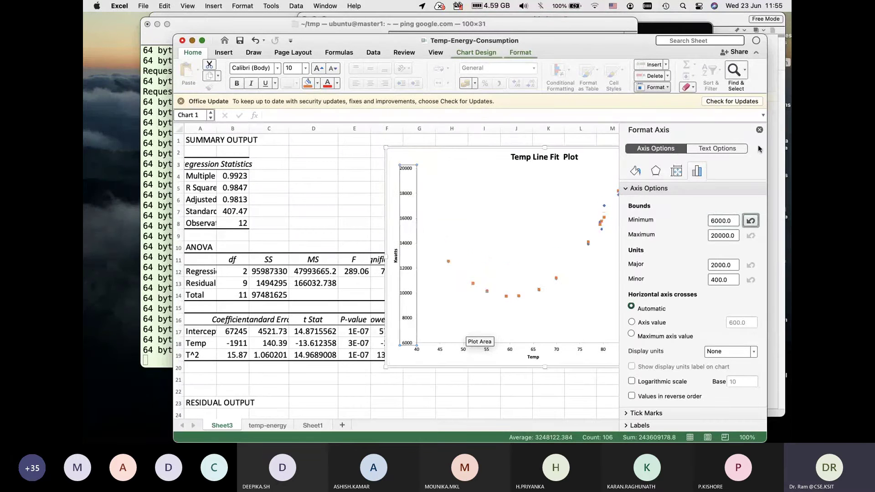
left_click(759, 129)
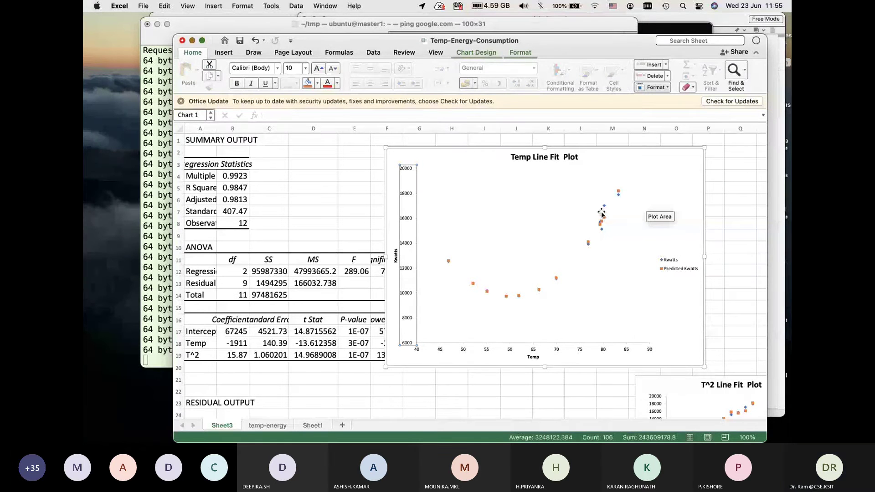
Step: Highlight the Kwatts and Predicted Kwatts series one after the other in the Temp Line Fit Plot to compare their points
left_click(622, 196)
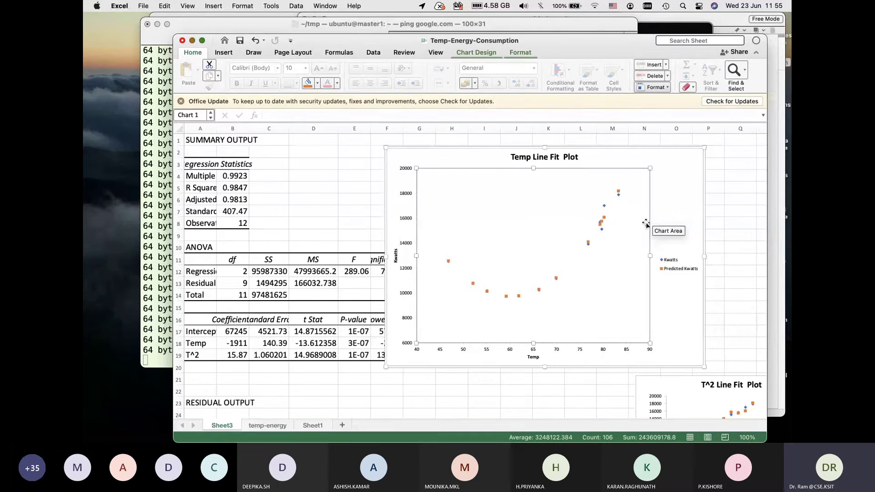
left_click(604, 206)
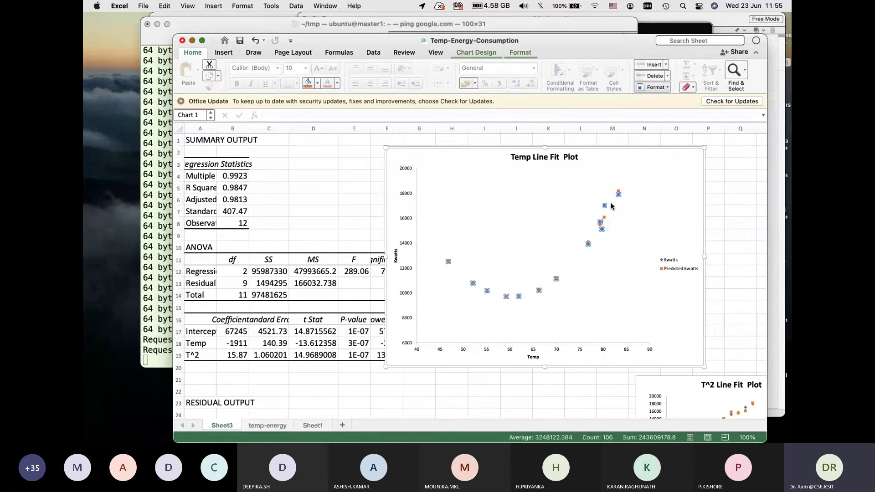
left_click(615, 291)
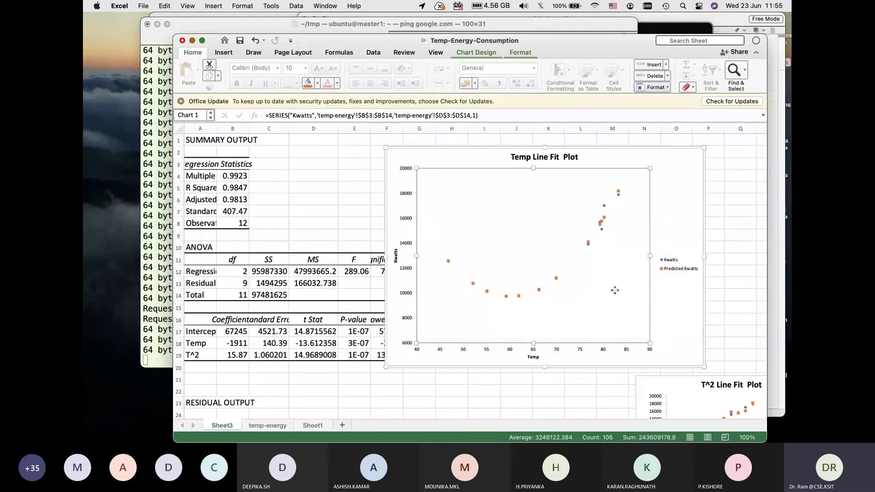
left_click(605, 218)
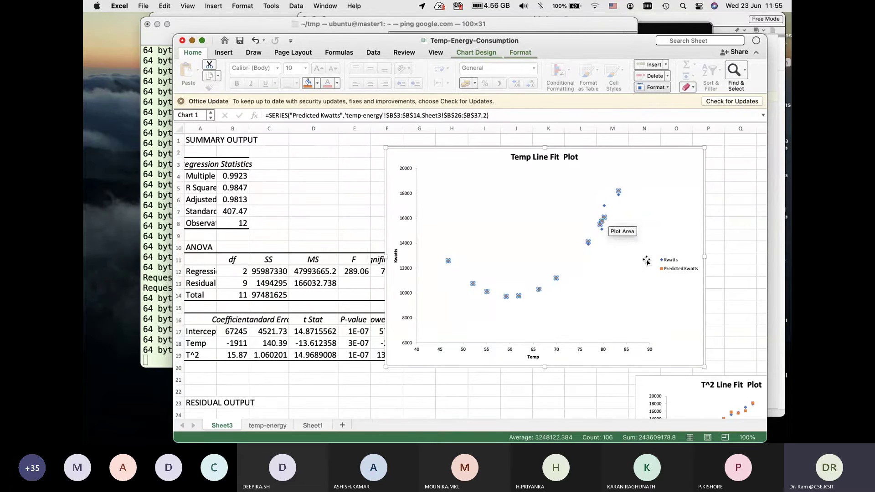
left_click(618, 303)
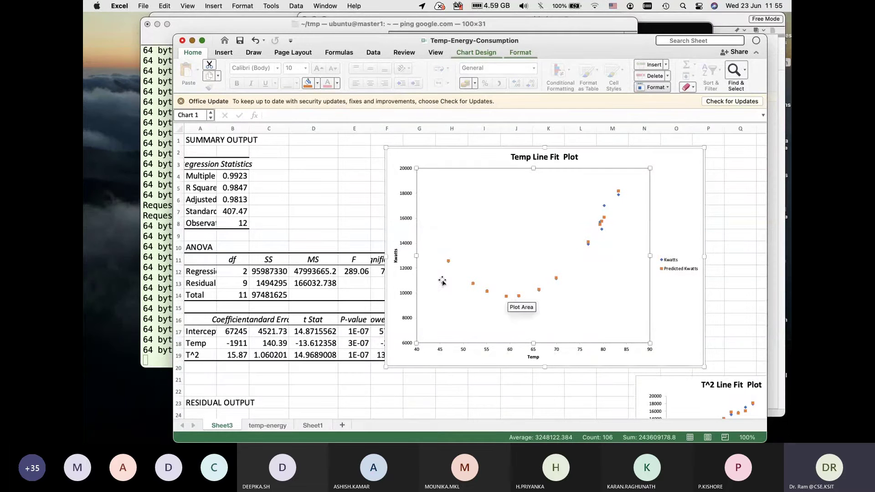
mouse_move(450, 265)
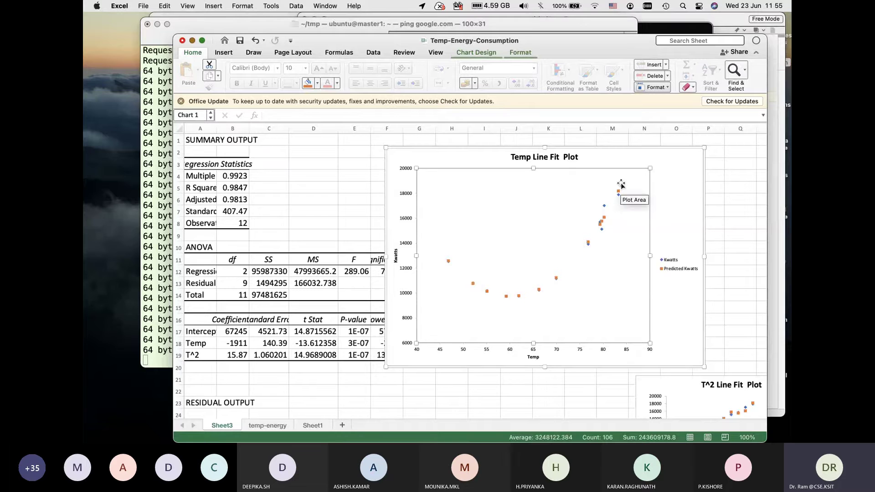
Step: Enlarge the Temp Line Fit Plot further at two opposite corners and shift it slightly away from the regression tables
left_click_drag(704, 367, 748, 411)
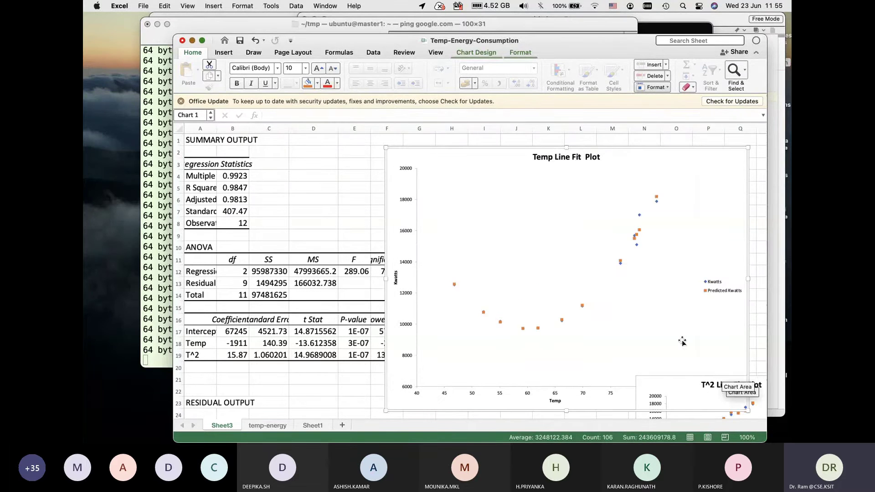
left_click_drag(384, 146, 335, 97)
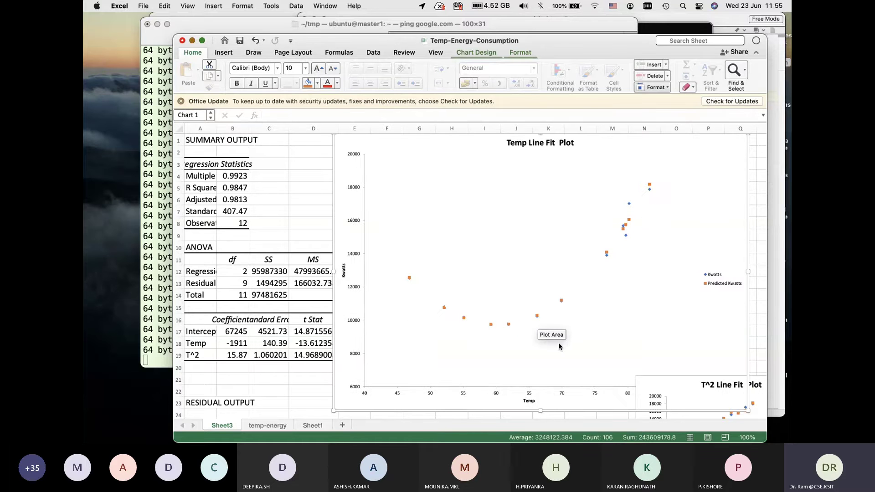
mouse_move(538, 318)
mouse_move(372, 145)
left_mouse_down()
mouse_move(492, 112)
mouse_move(358, 142)
left_mouse_up()
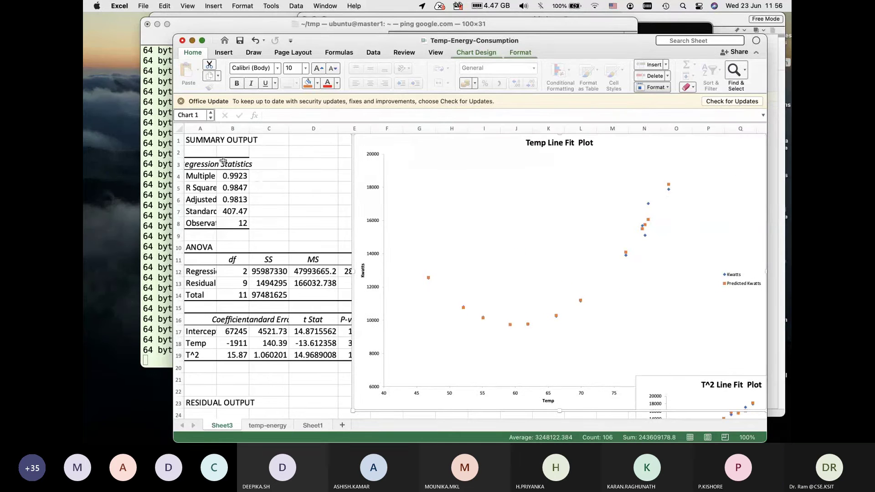
Step: Widen columns A and B to show more of the regression output's labels and coefficient values
left_click_drag(218, 126, 224, 128)
left_click_drag(231, 127, 284, 126)
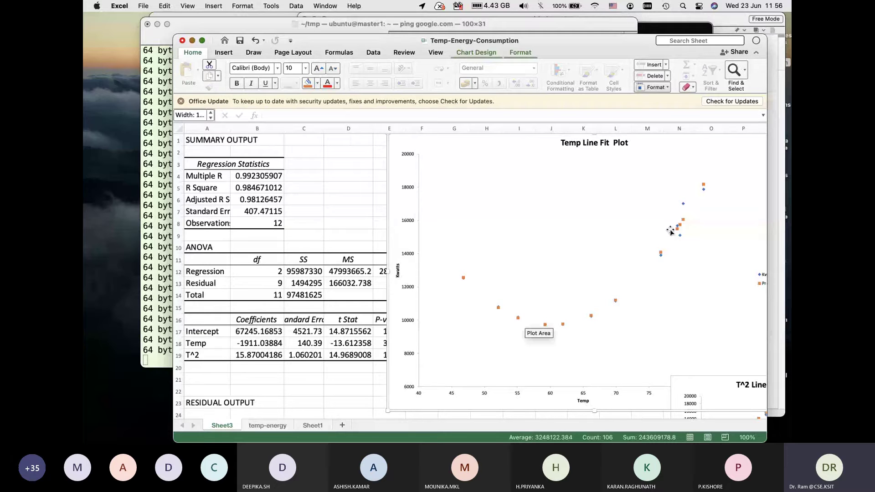
left_click(250, 292)
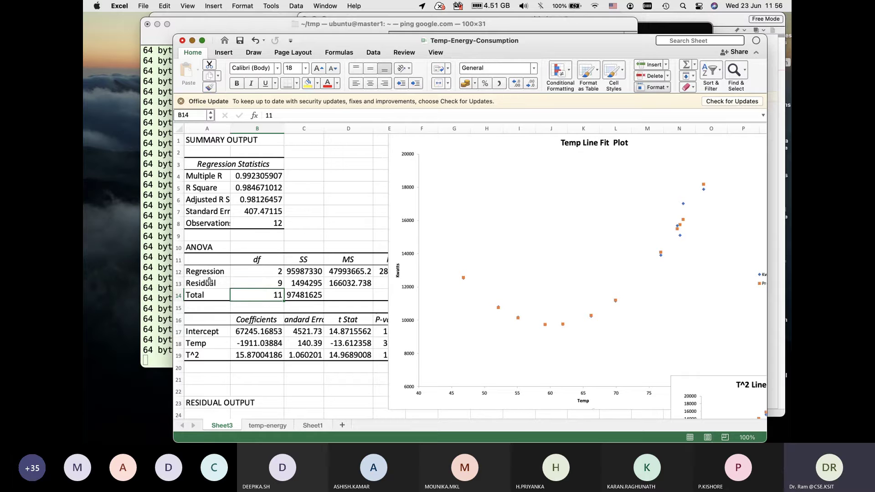
Step: Examine the Intercept, Temp and T^2 coefficients in the regression output
left_click(218, 332)
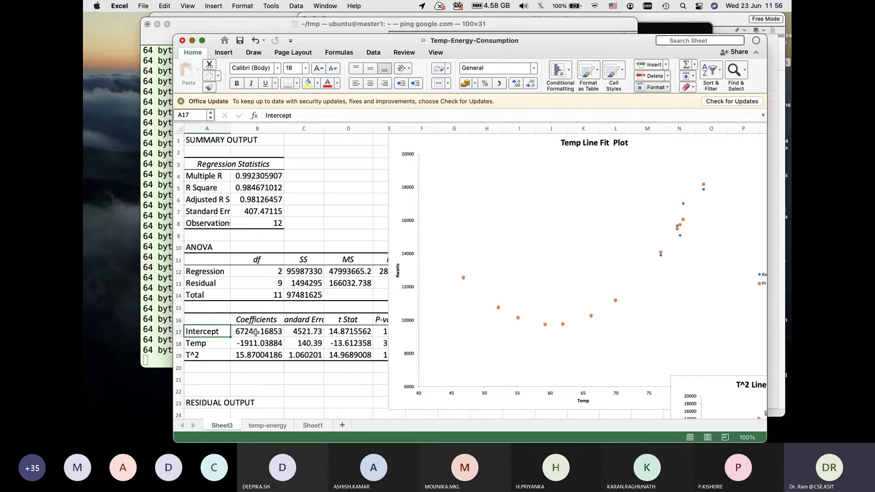
left_click(249, 331)
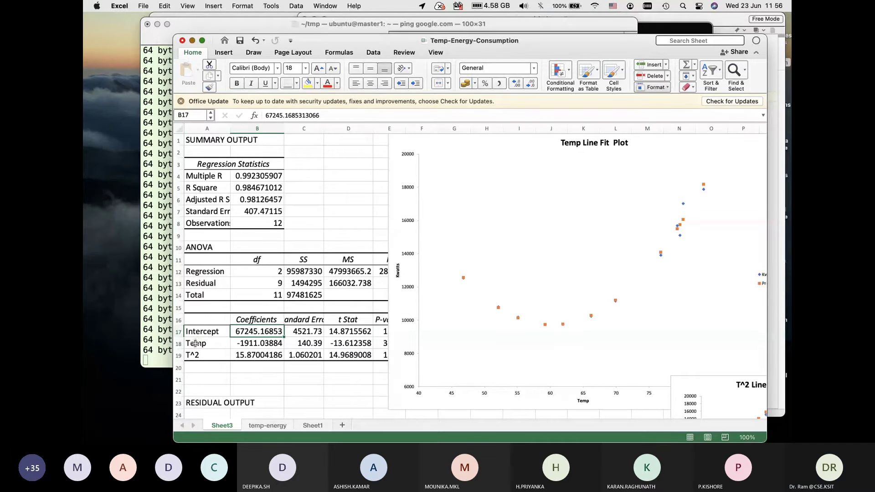
left_click(196, 343)
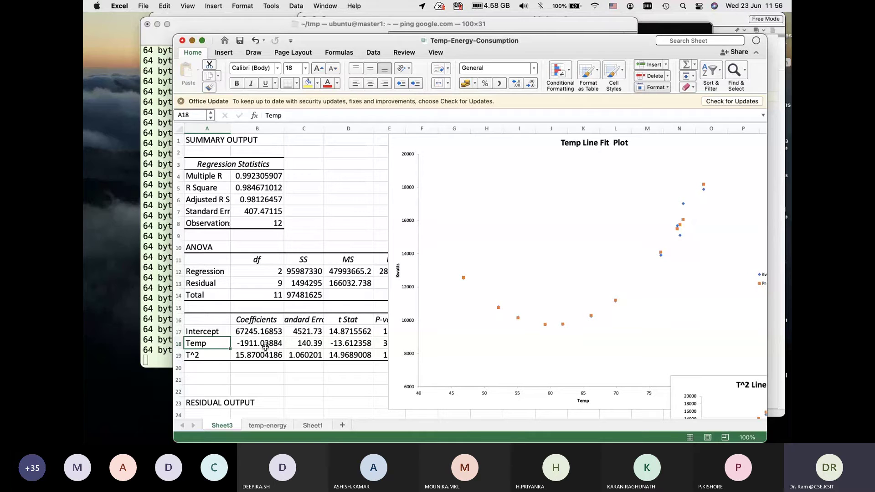
left_click(204, 358)
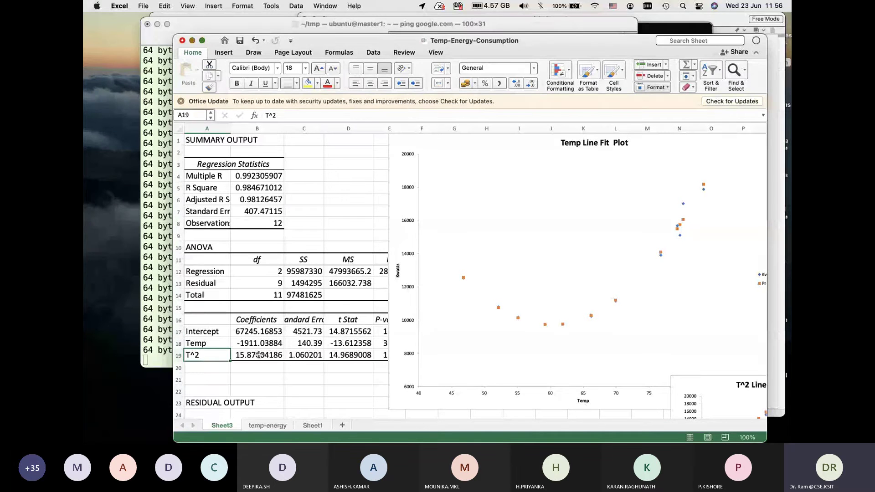
Step: Switch to the slide presentation and advance to slide 28, which predicts energy consumption for a temperature of 72
key("super+Tab")
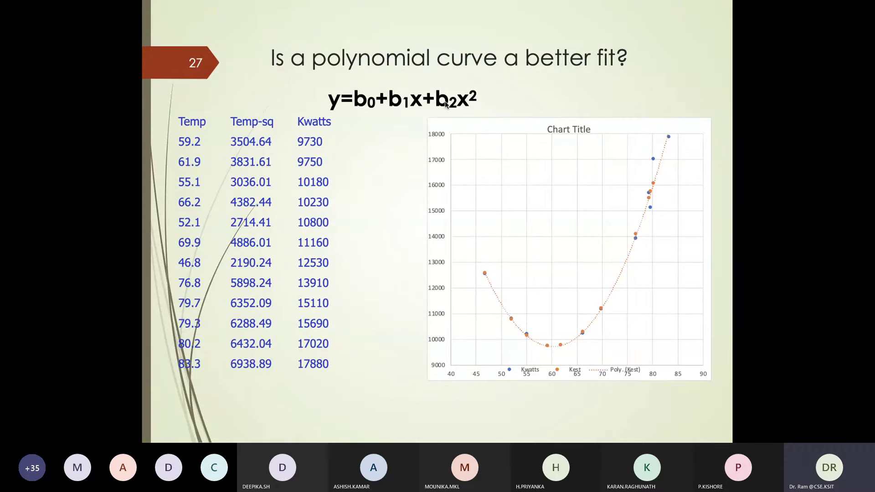
key("Right")
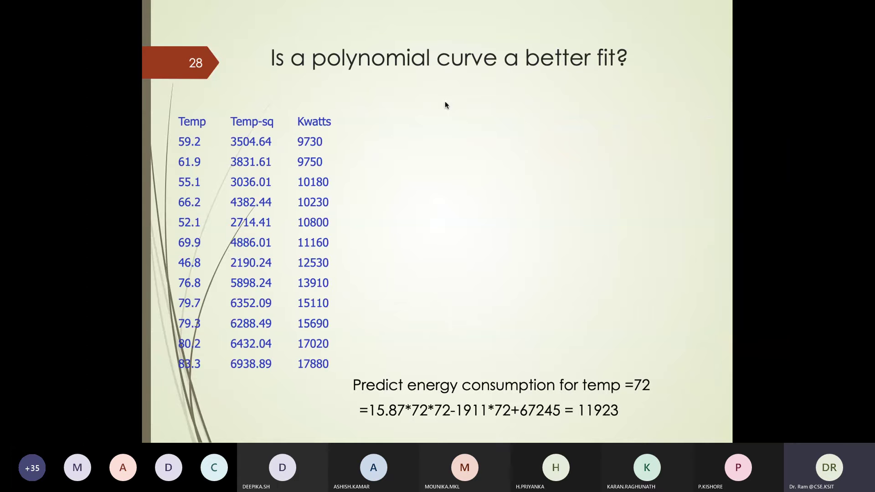